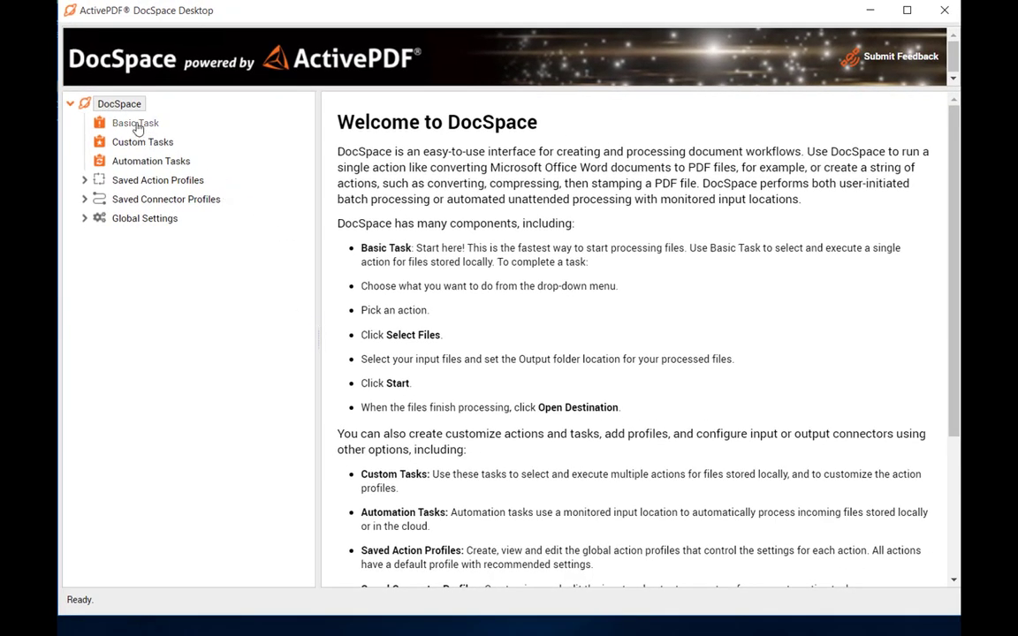
- Open Basic Task and choose Convert as the operation, with Word→PDF as the action
click(135, 125)
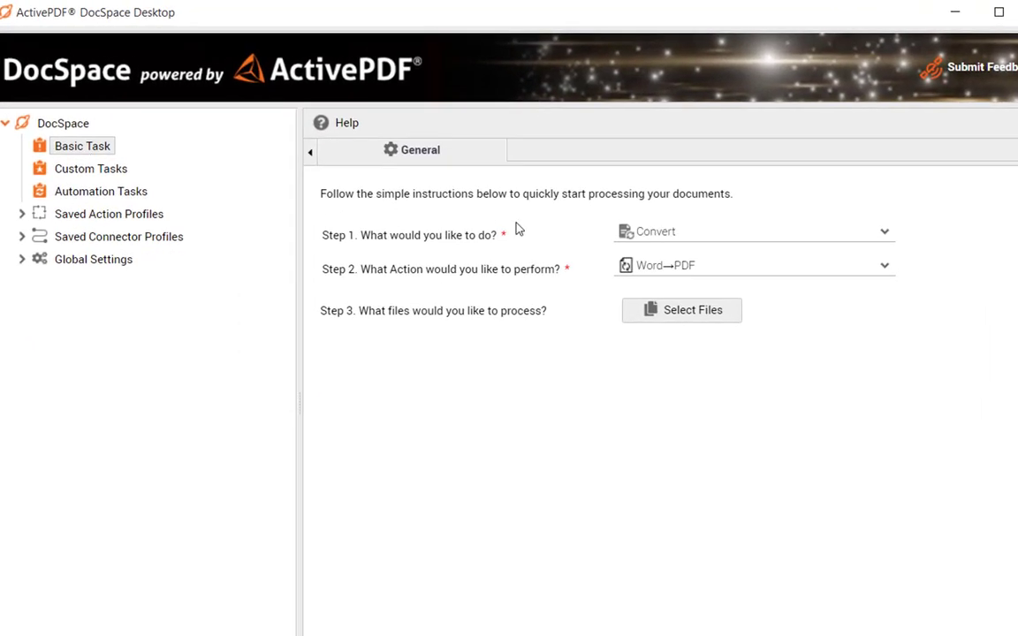
click(891, 233)
drag(888, 283, 883, 394)
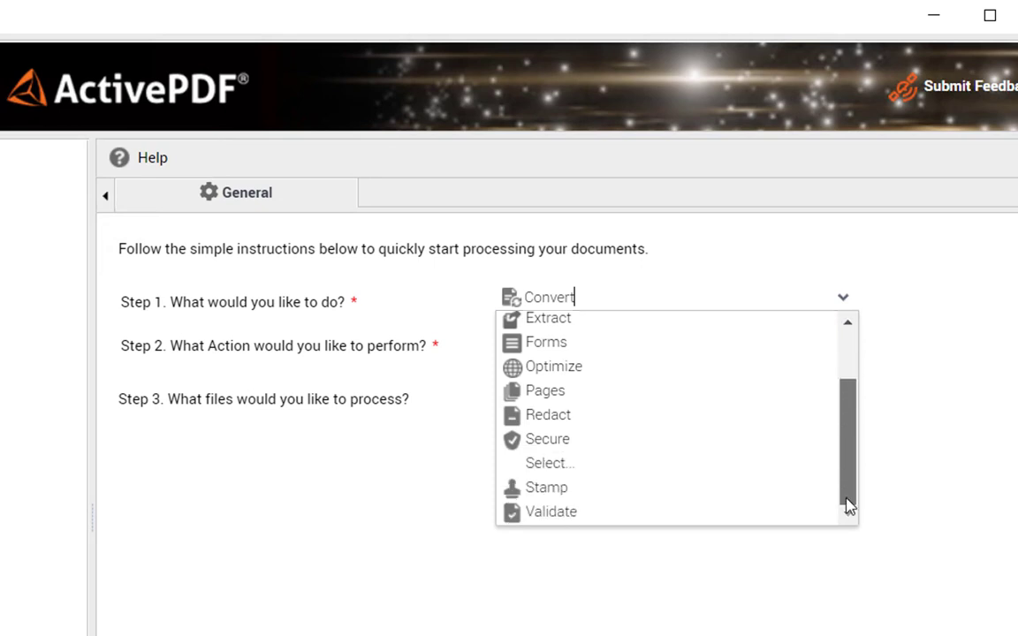
drag(836, 432, 840, 346)
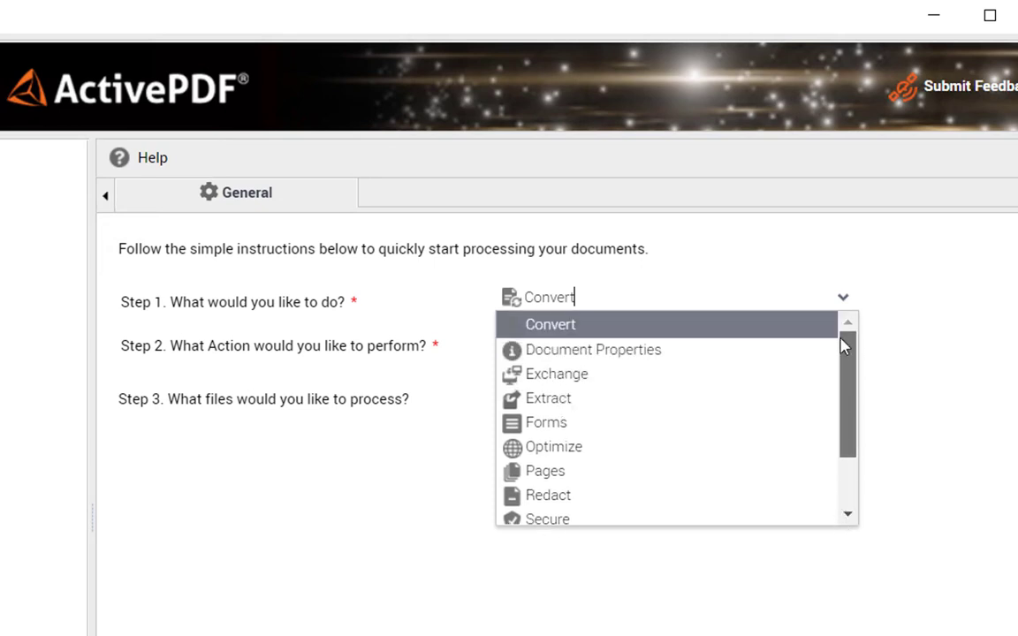
click(640, 326)
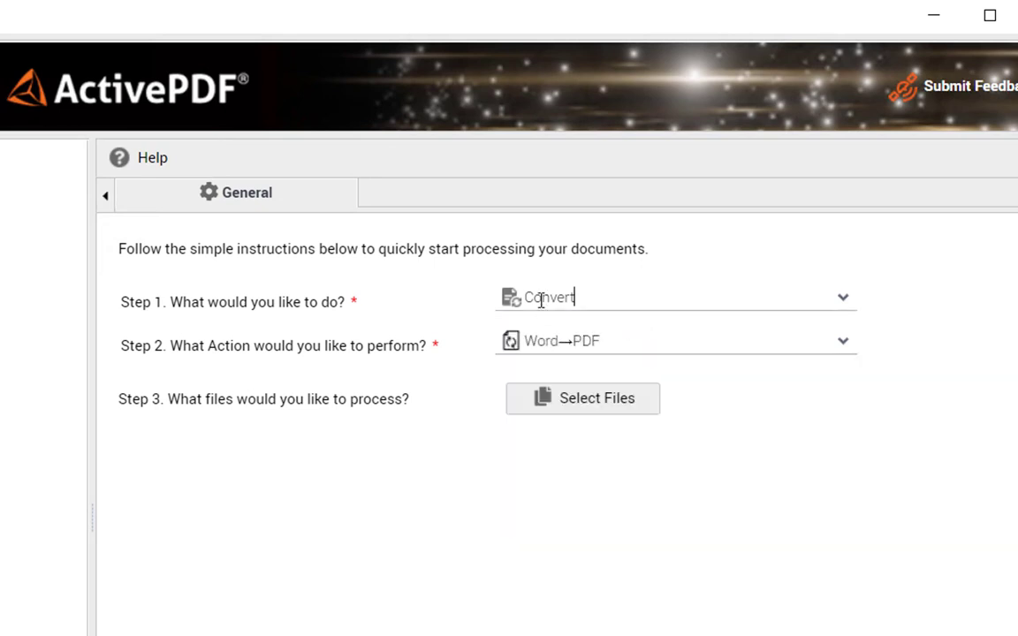
- Add all the Word documents in the SampleFiles folder to the basic task's list of files to process
click(589, 402)
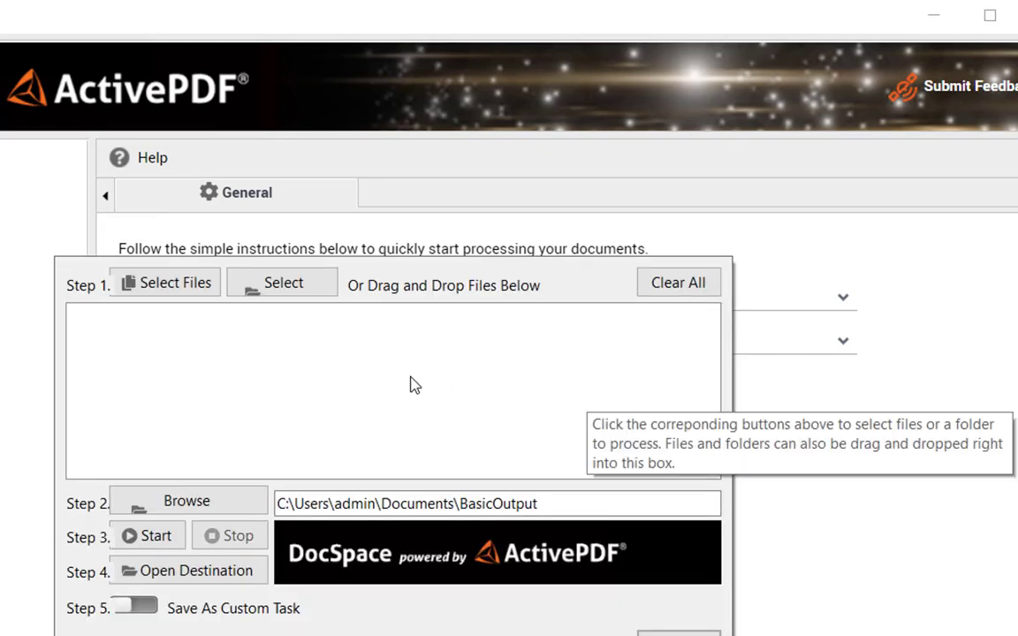
click(163, 282)
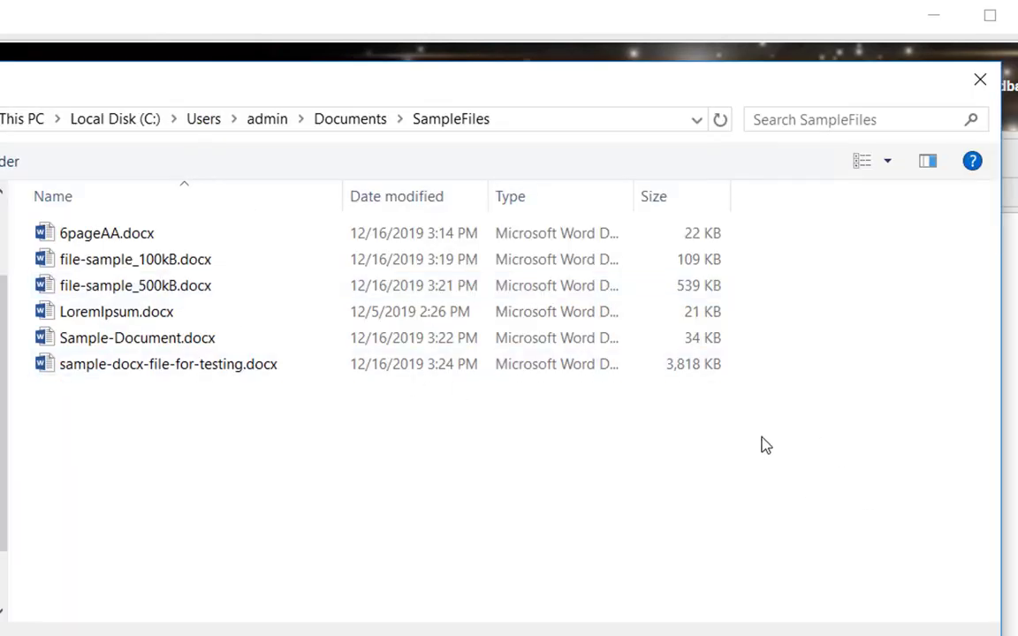
drag(840, 446, 219, 231)
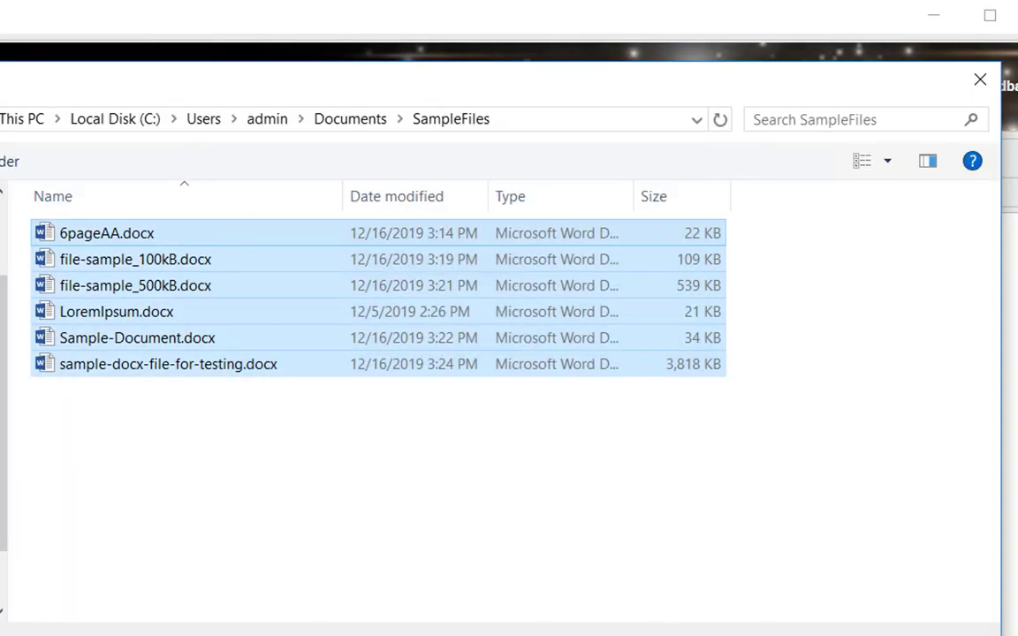
key(Return)
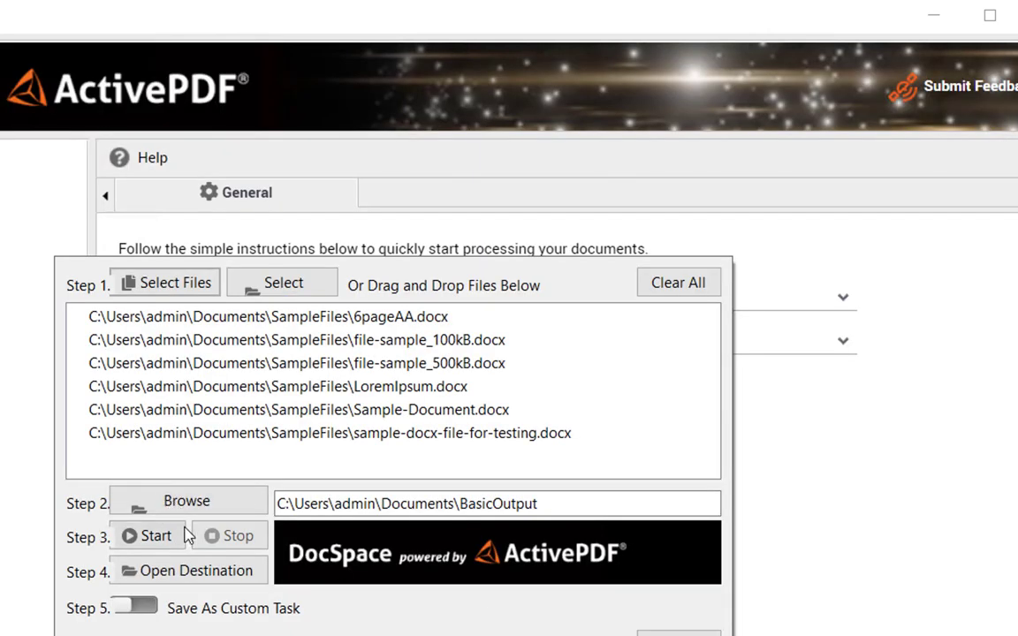
- Set the output path to C:\Users\admin\Documents\BasicOutput and run the Word→PDF conversion to completion
click(187, 502)
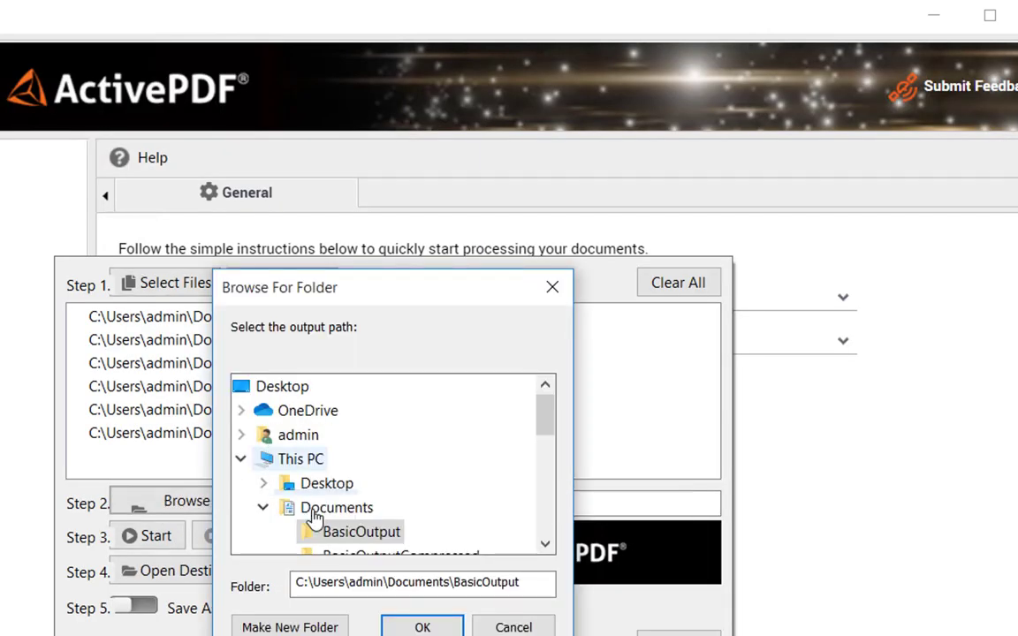
click(422, 627)
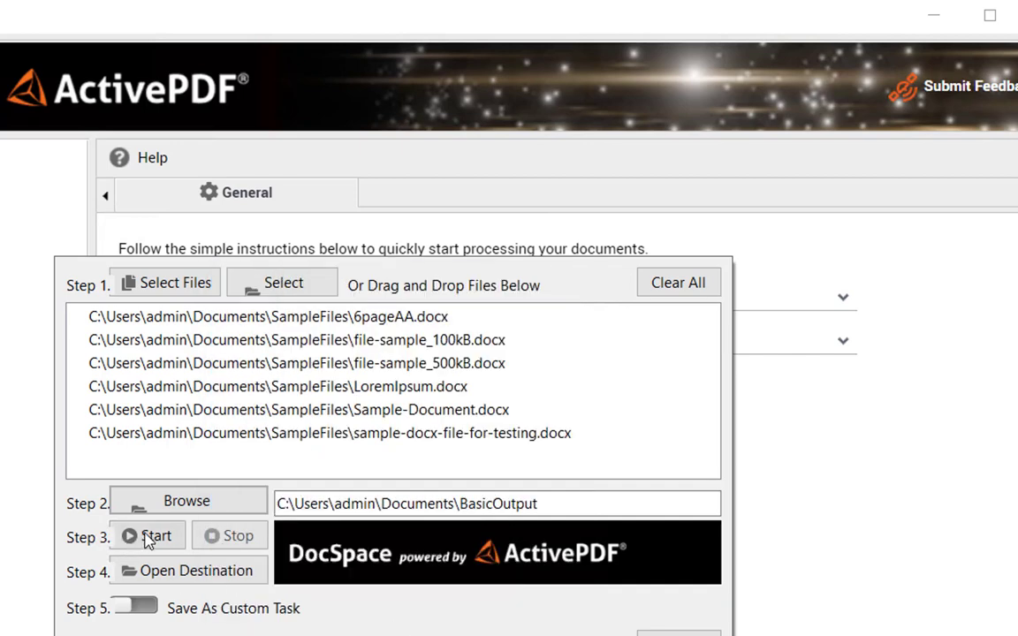
click(149, 536)
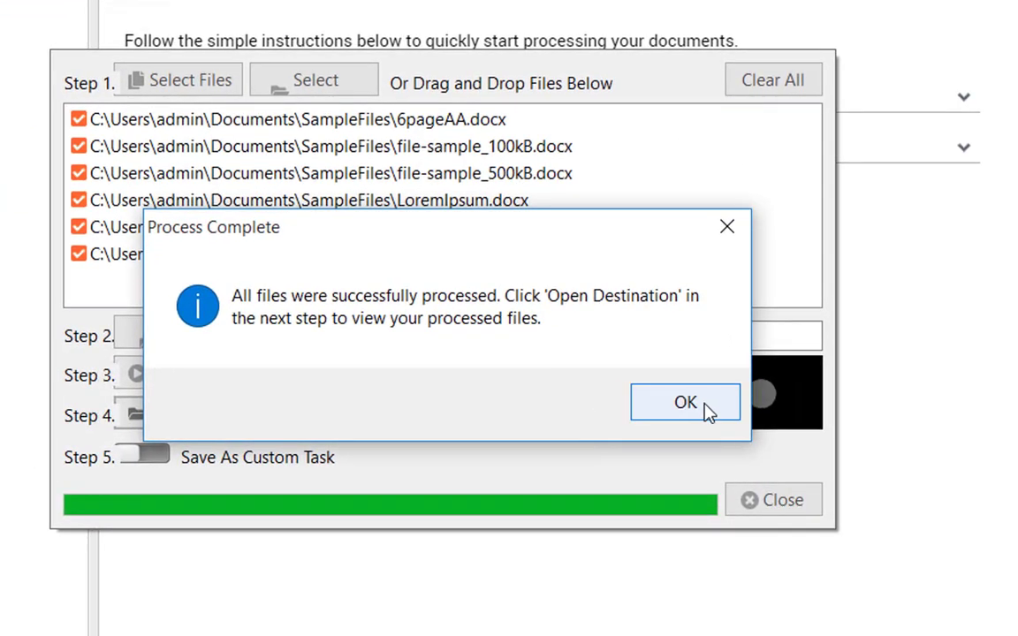
click(705, 407)
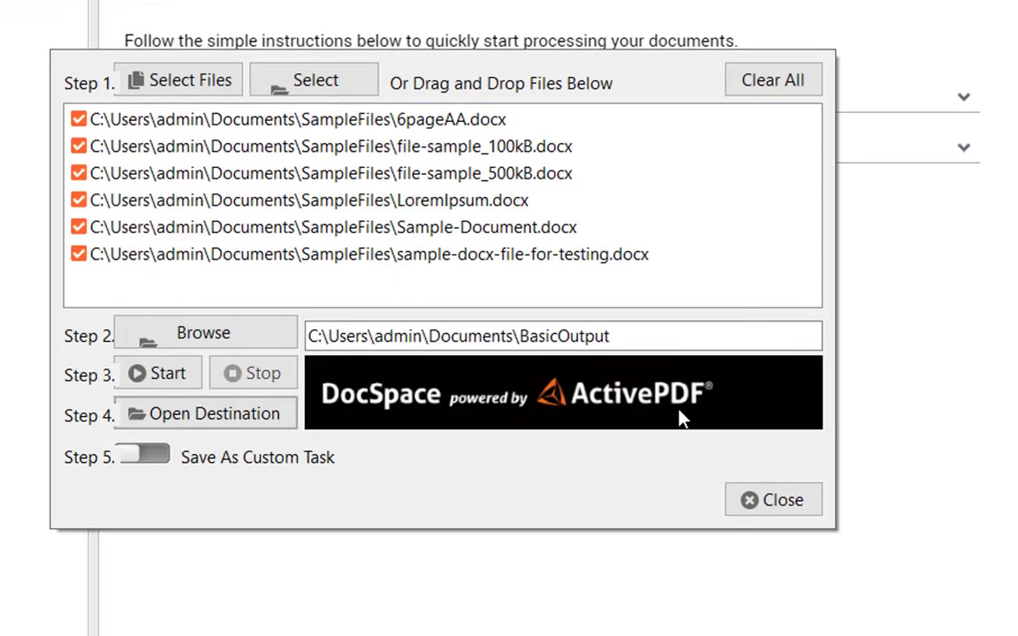
- Examine the converted PDFs in the destination folder, closing the folder and the processing dialog when done
click(249, 428)
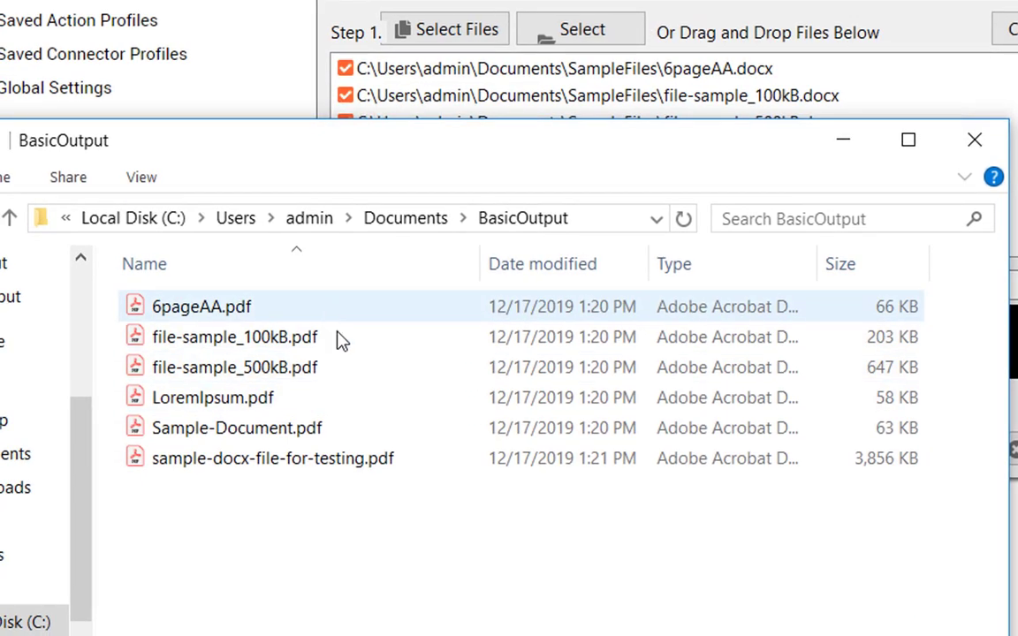
drag(393, 521, 198, 276)
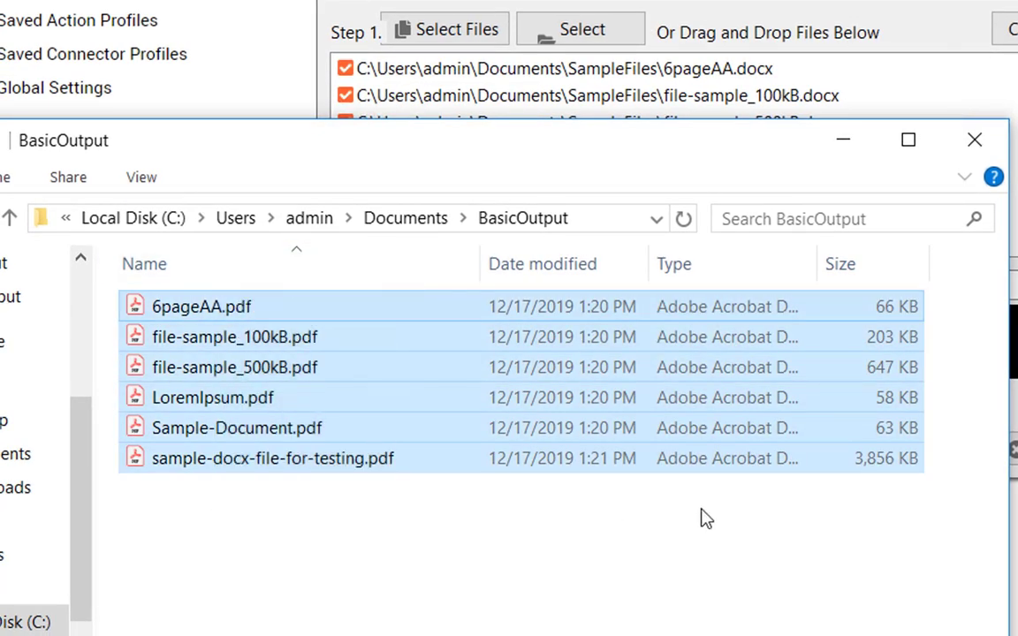
click(975, 140)
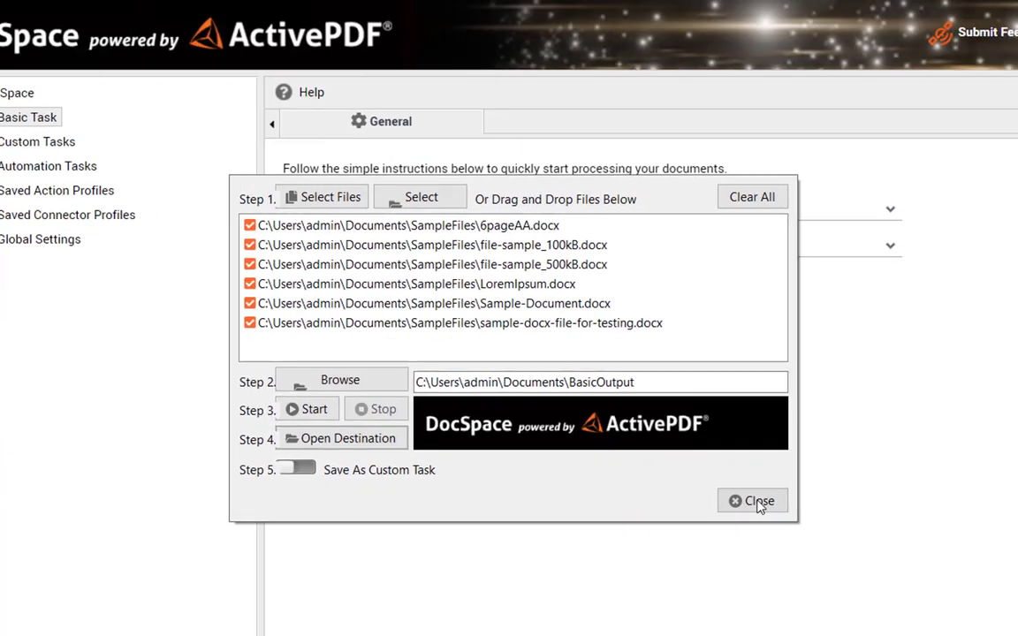
click(758, 503)
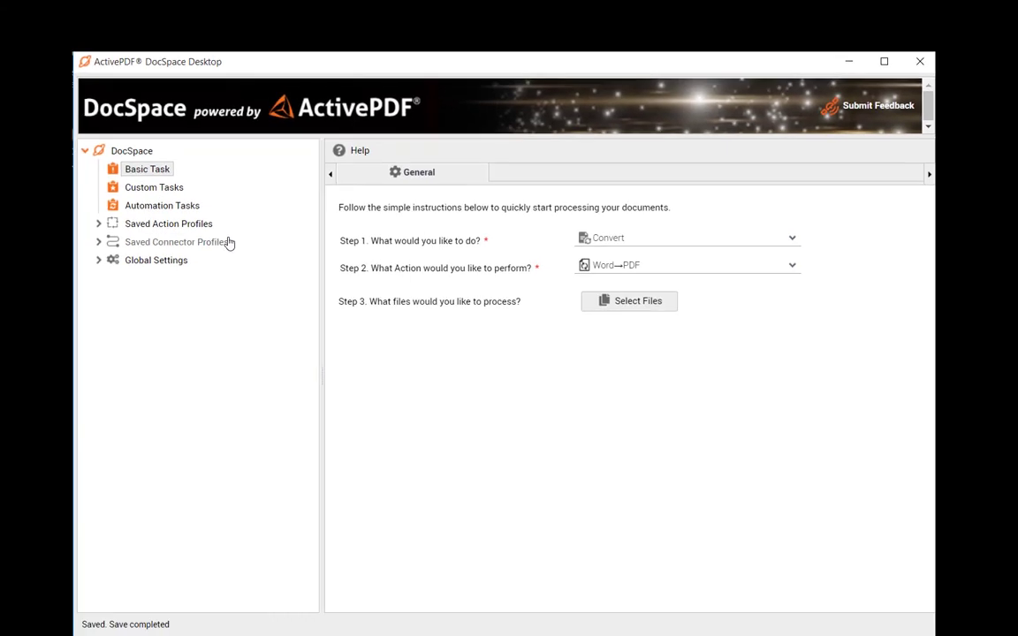
- Create and save a new custom task named w2pdf-compress
click(155, 189)
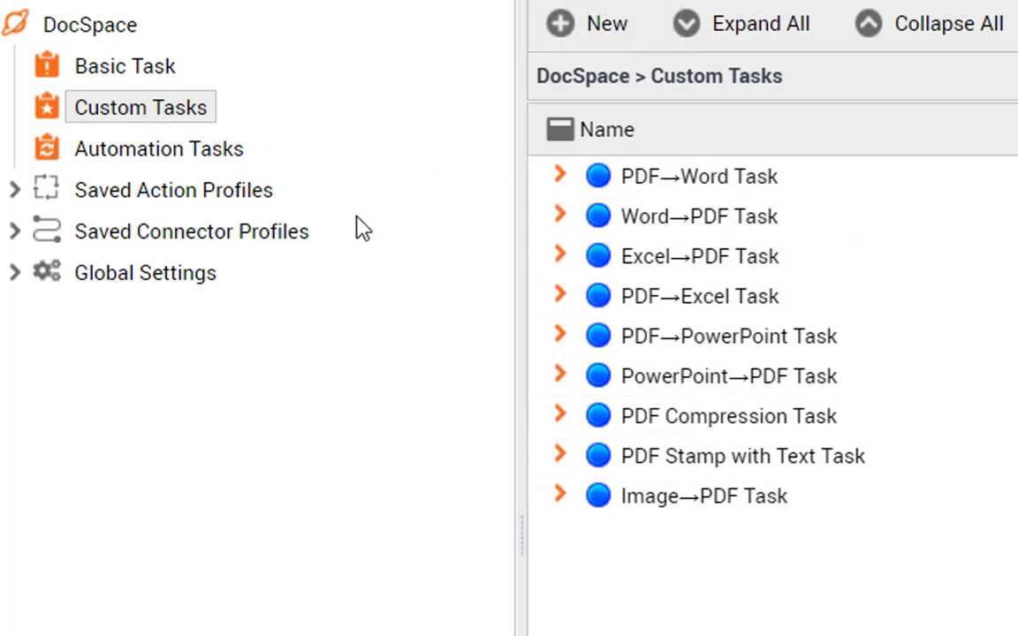
click(592, 23)
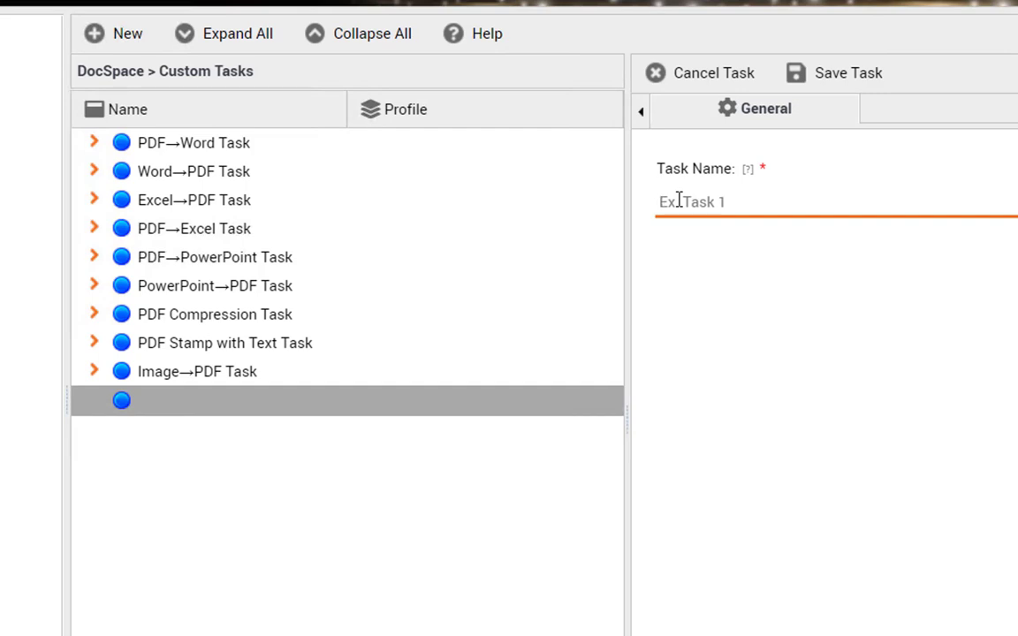
text(w)
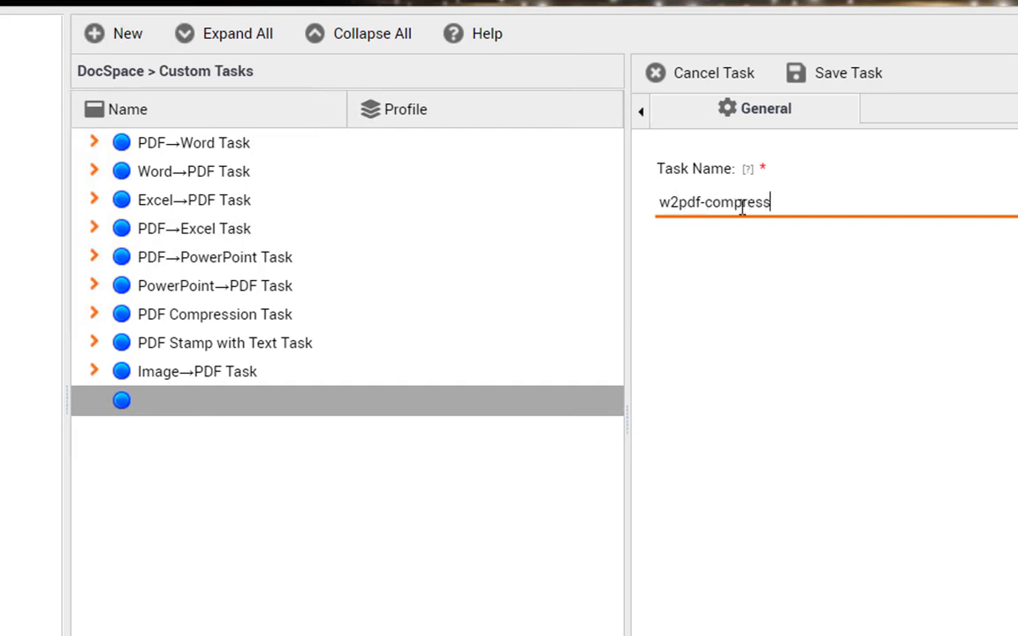
text(2pdf-compress)
click(841, 79)
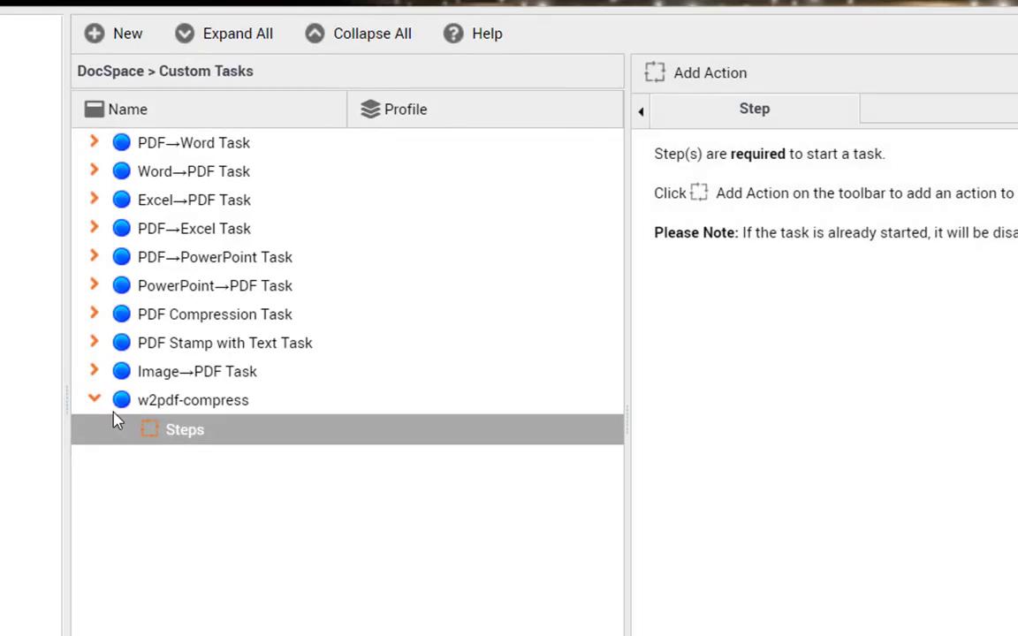
- Add a Word→PDF action using the Global Default profile to the w2pdf-compress task and save the action
click(692, 78)
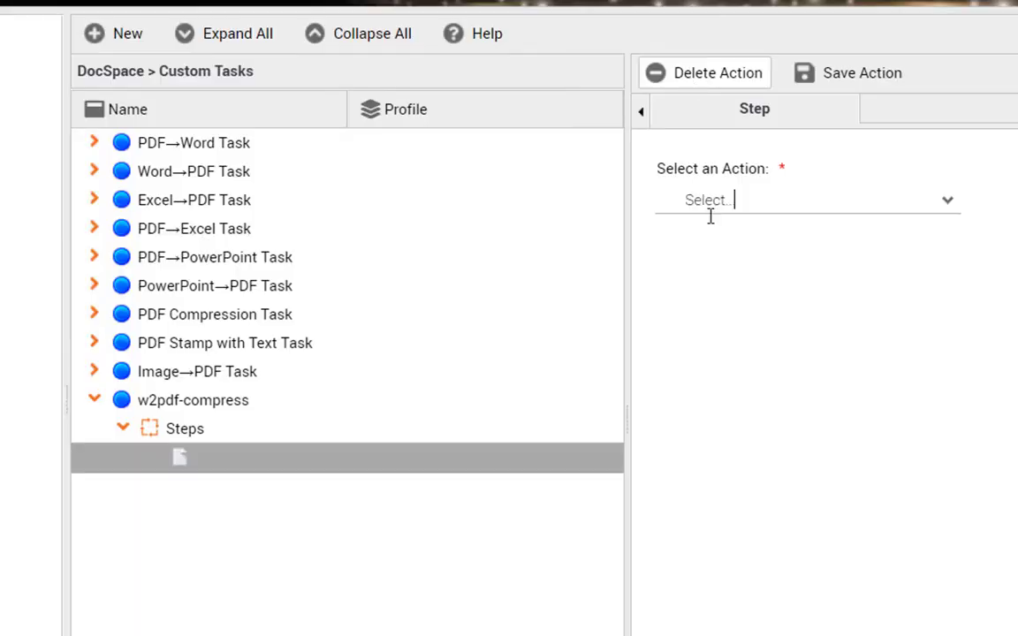
click(948, 203)
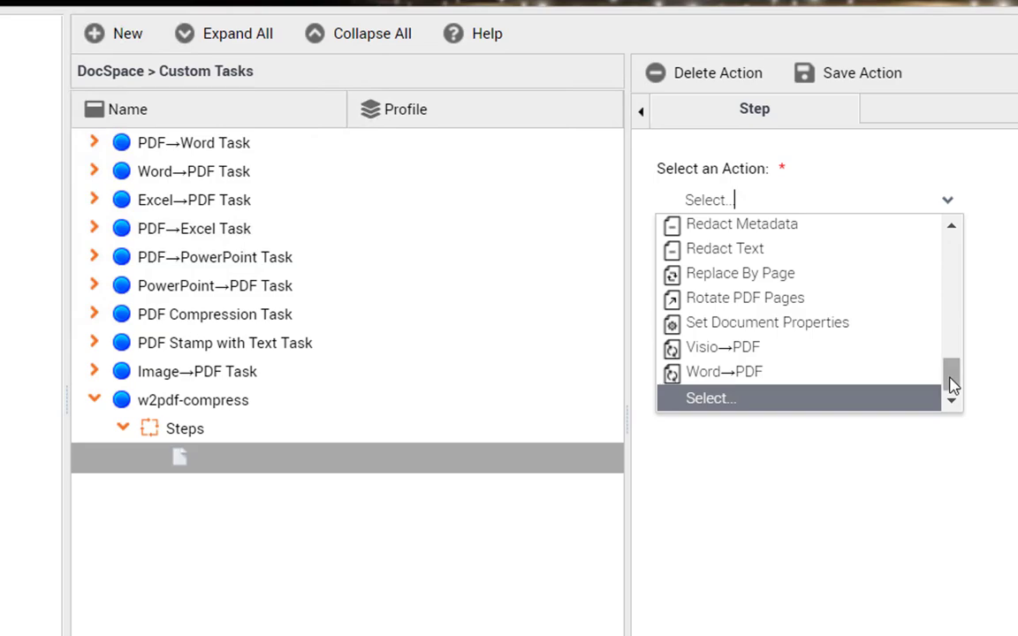
click(780, 374)
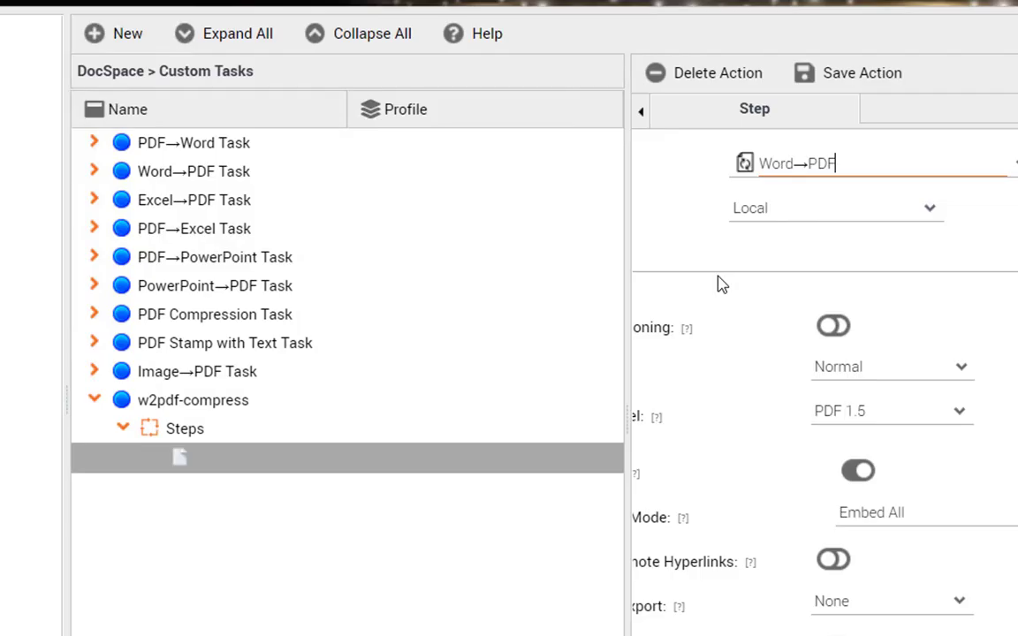
click(930, 212)
click(903, 237)
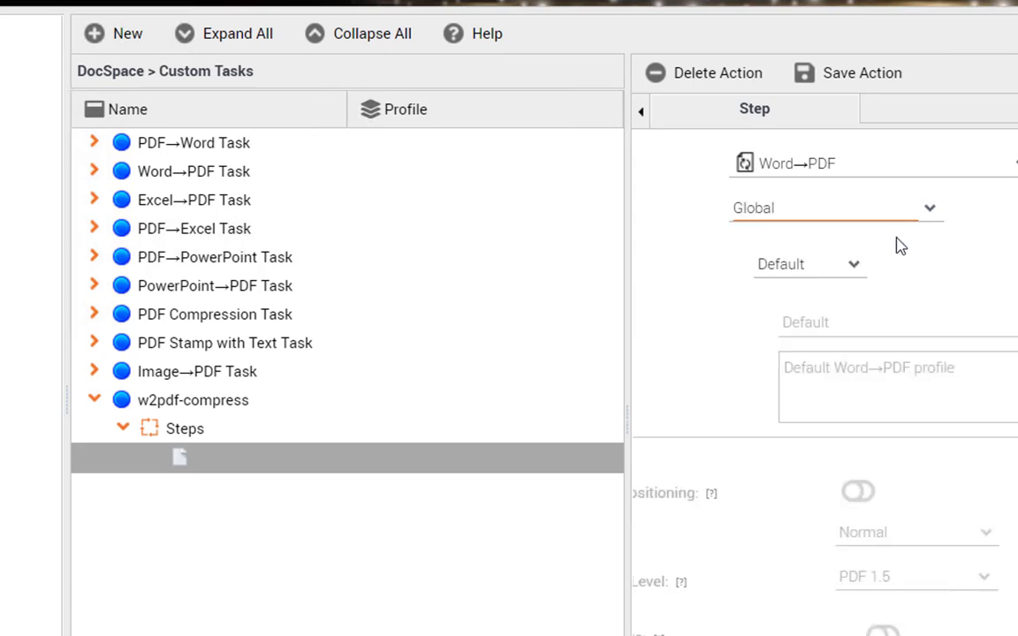
click(835, 73)
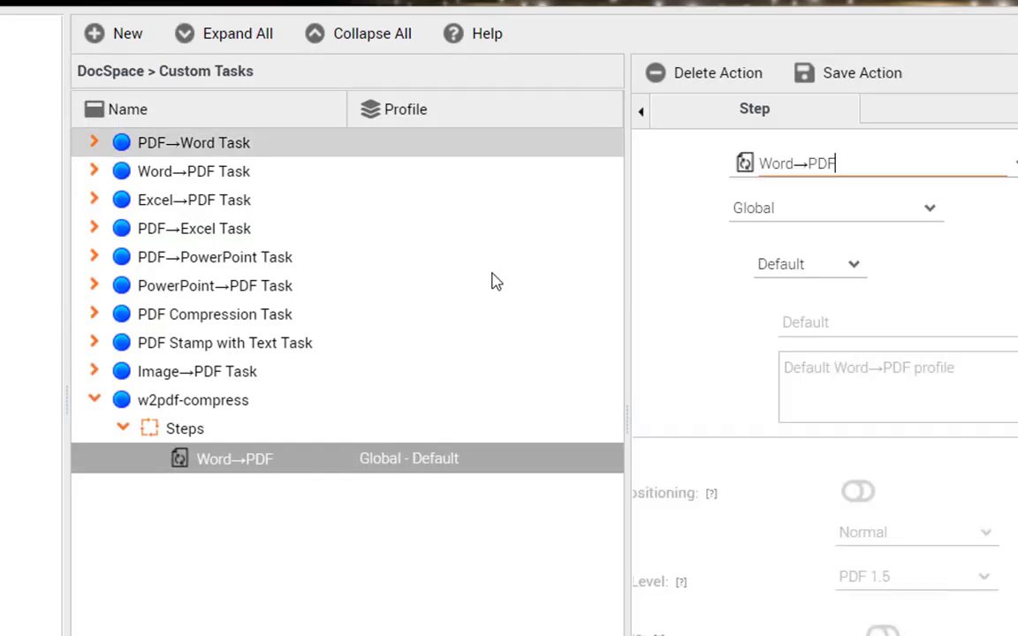
- Add a second action, PDF→Compressed PDF with the Global Default High profile, to the w2pdf-compress steps and save it
click(187, 434)
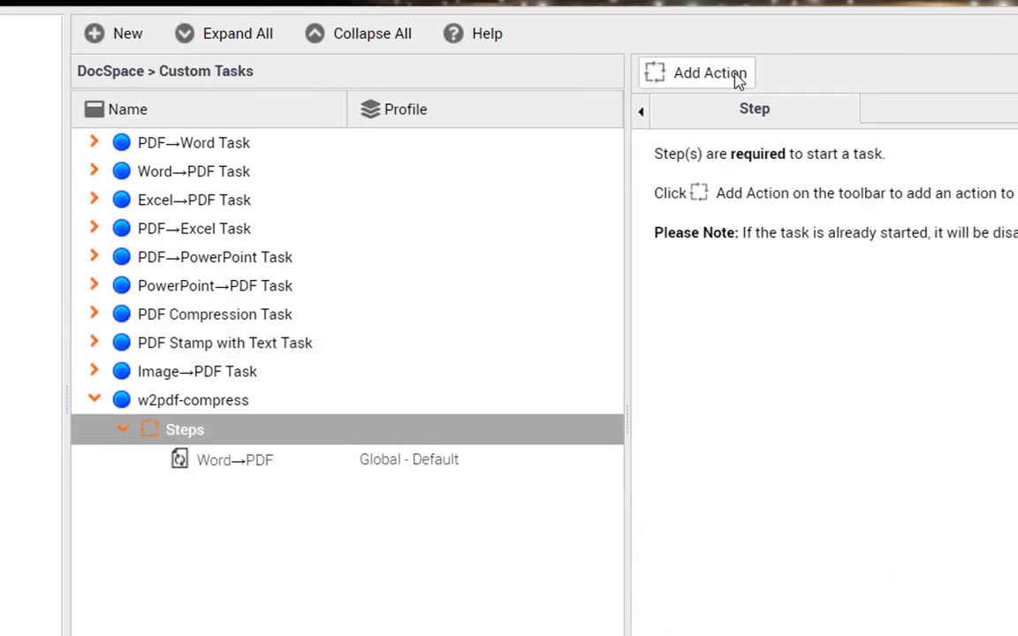
click(739, 76)
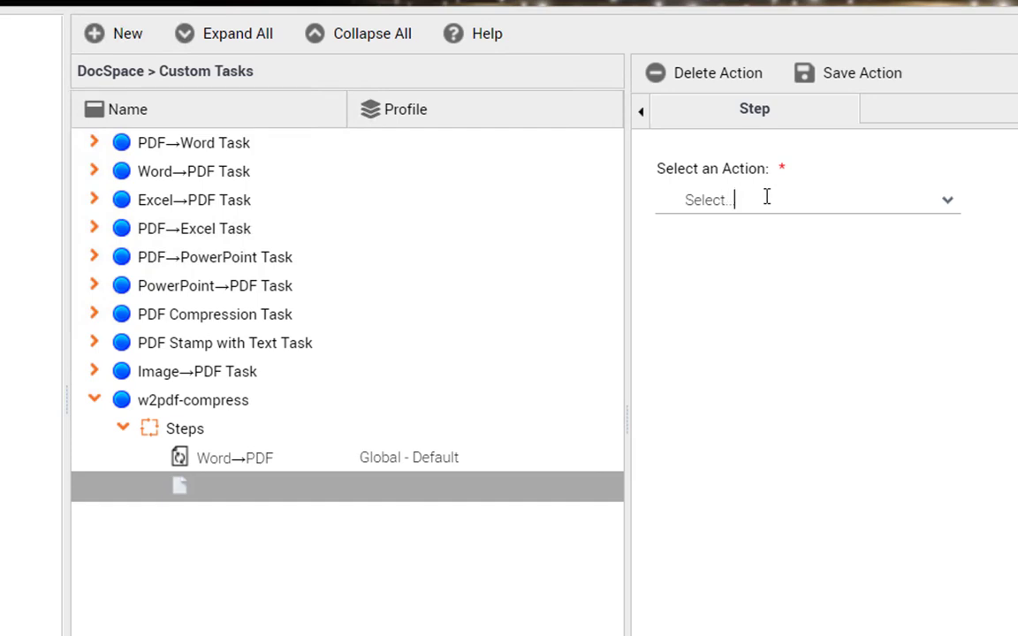
click(951, 207)
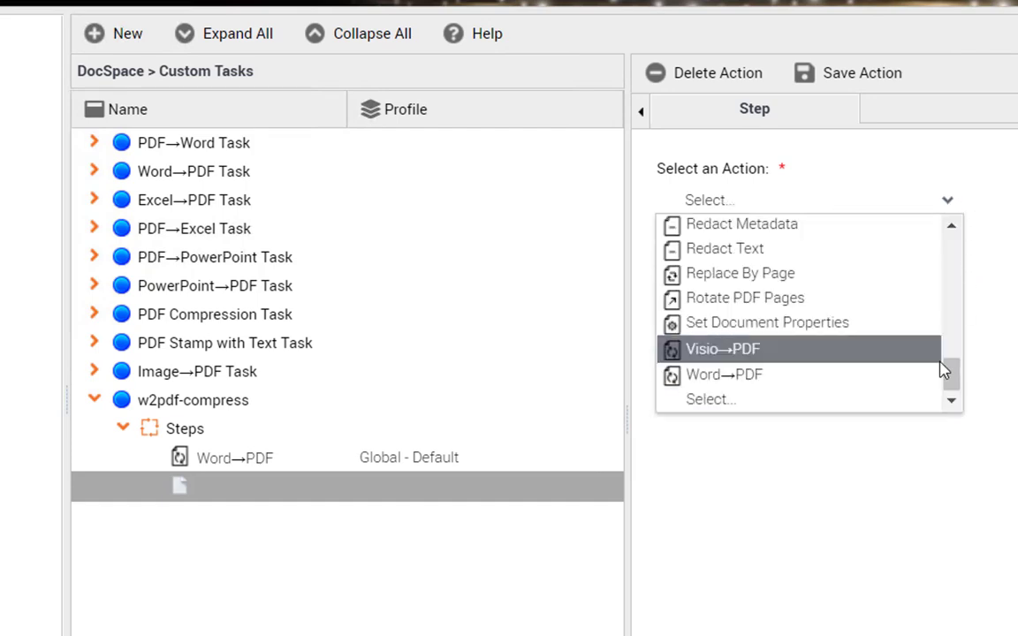
drag(954, 380, 952, 325)
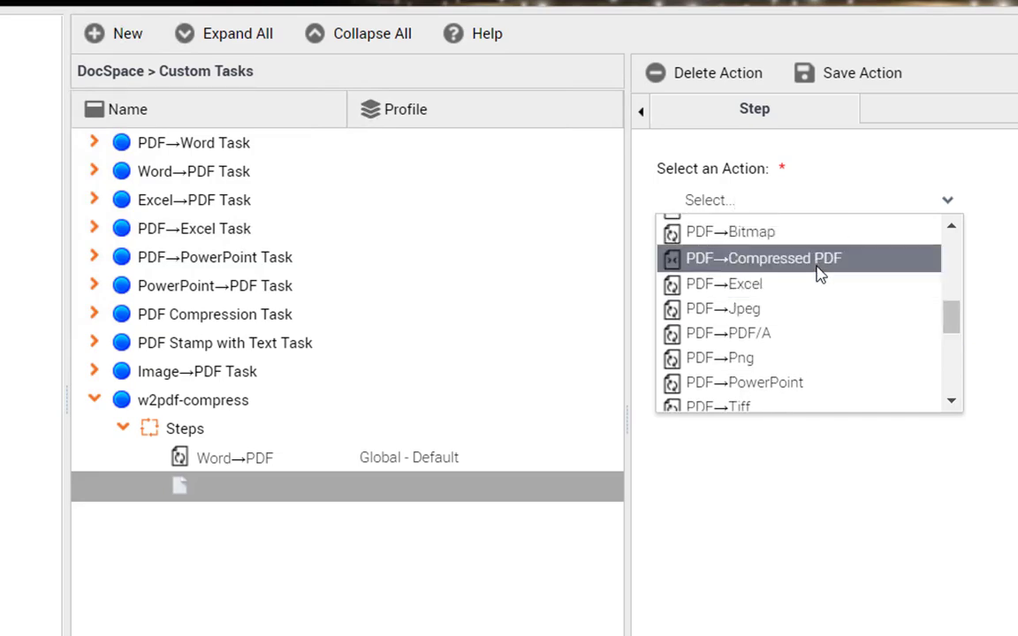
click(819, 265)
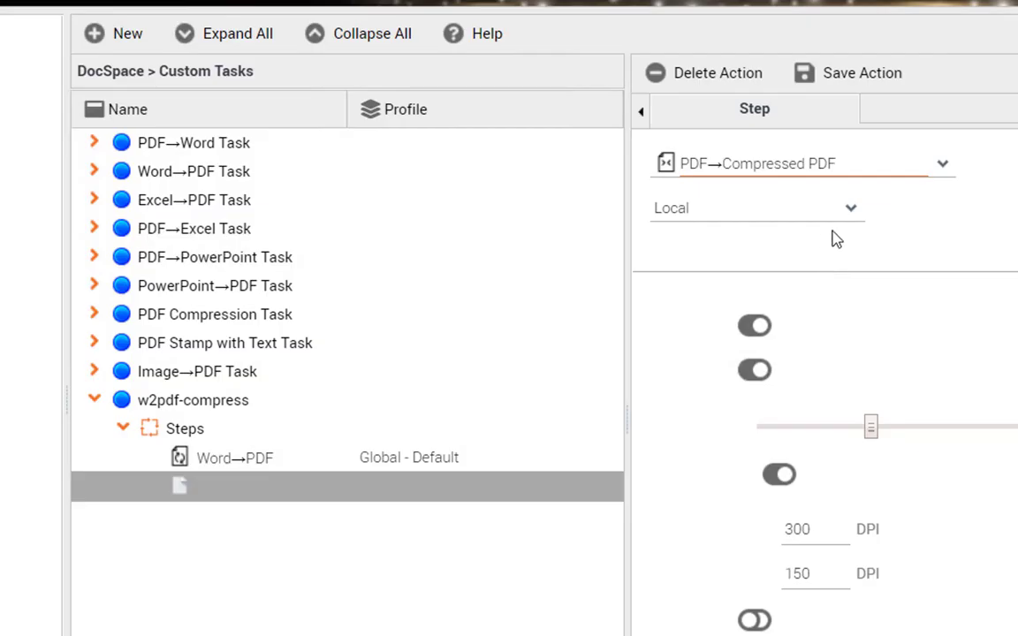
click(852, 215)
click(834, 236)
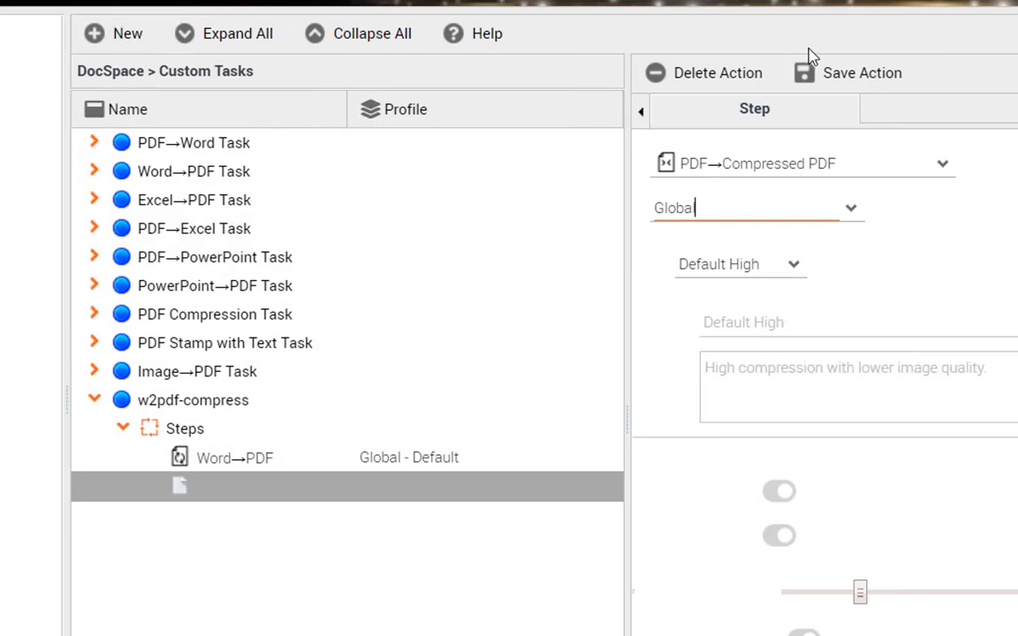
click(844, 76)
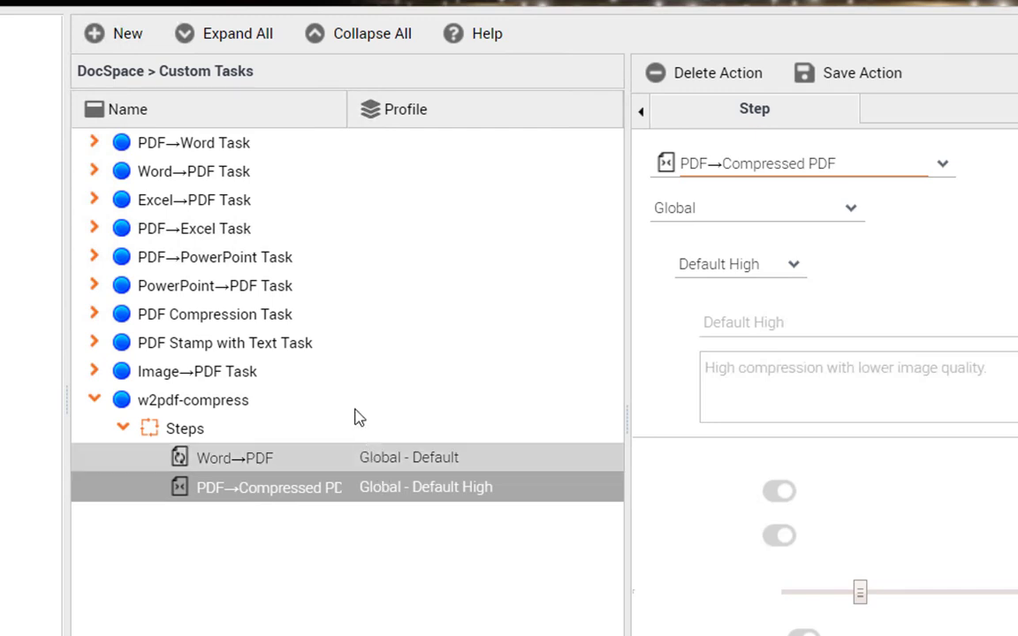
- Launch the w2pdf-compress task and load 6pageAA.docx, file-sample_100kB.docx, file-sample_500kB.docx and LoremIpsum.docx from the SampleFiles folder
click(242, 402)
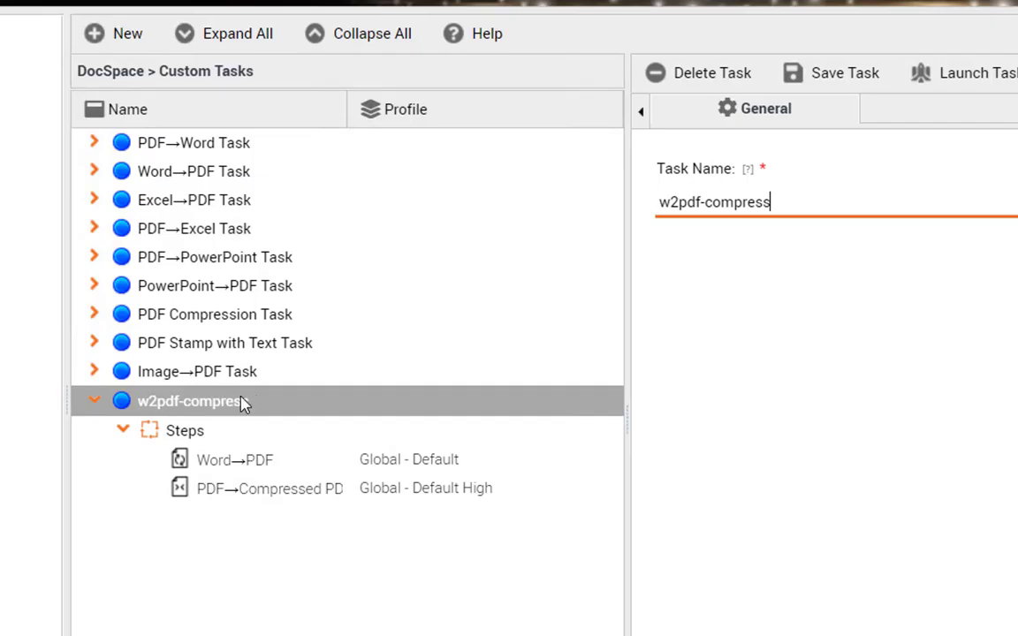
click(966, 72)
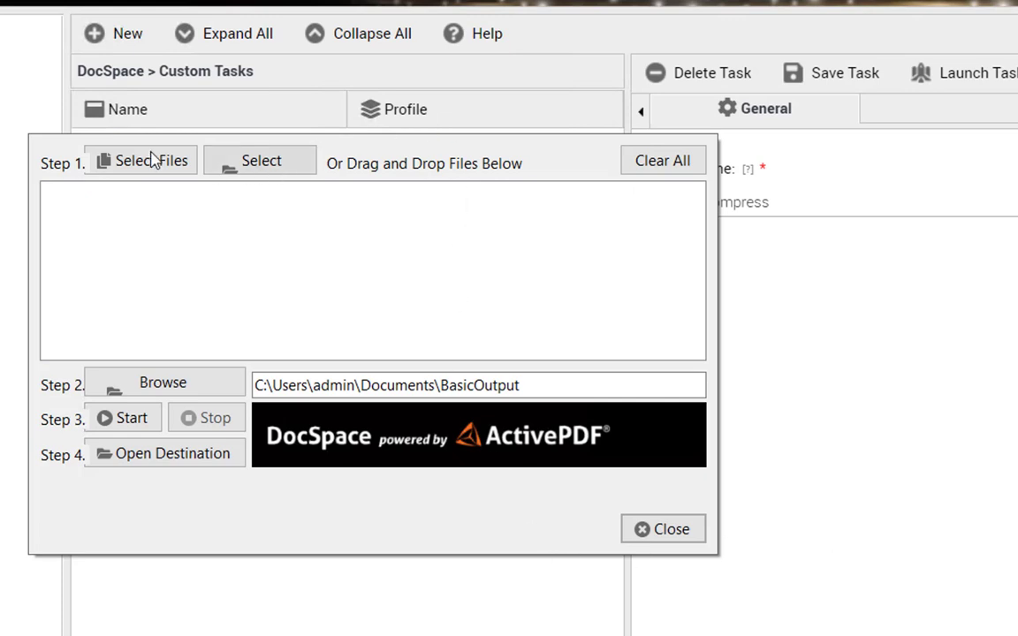
click(149, 167)
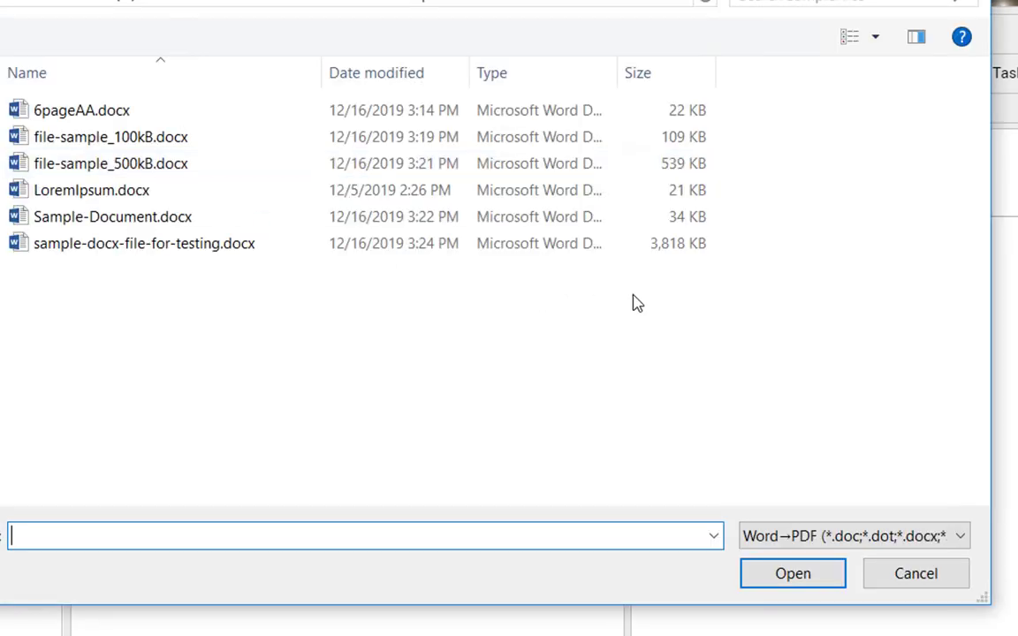
drag(787, 90, 399, 203)
click(810, 574)
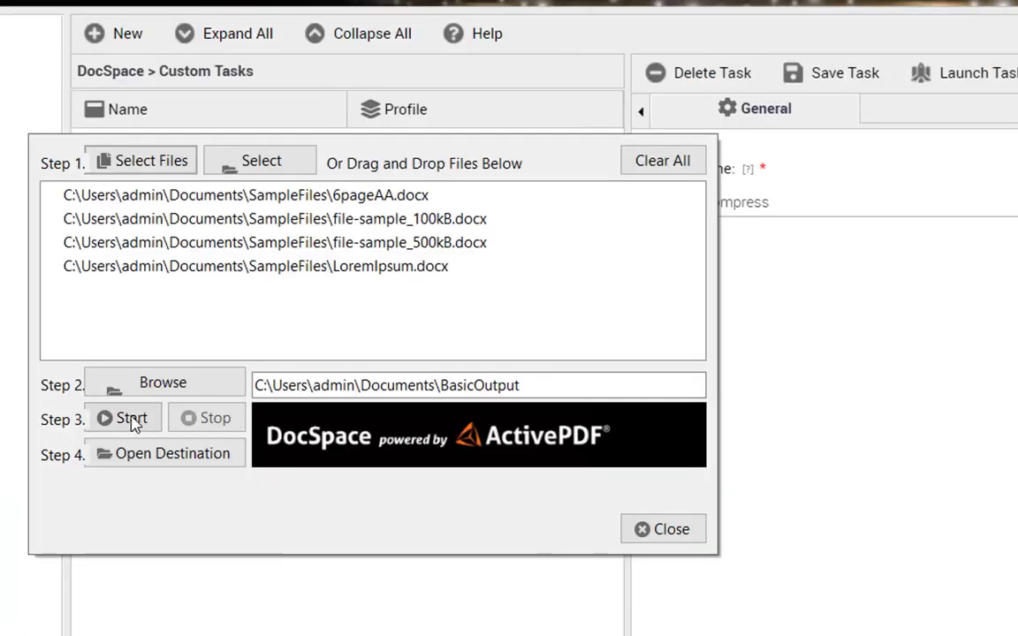
- Set the output path to the CustomOutput folder in Documents and process the loaded files, acknowledging the completion notice
click(162, 388)
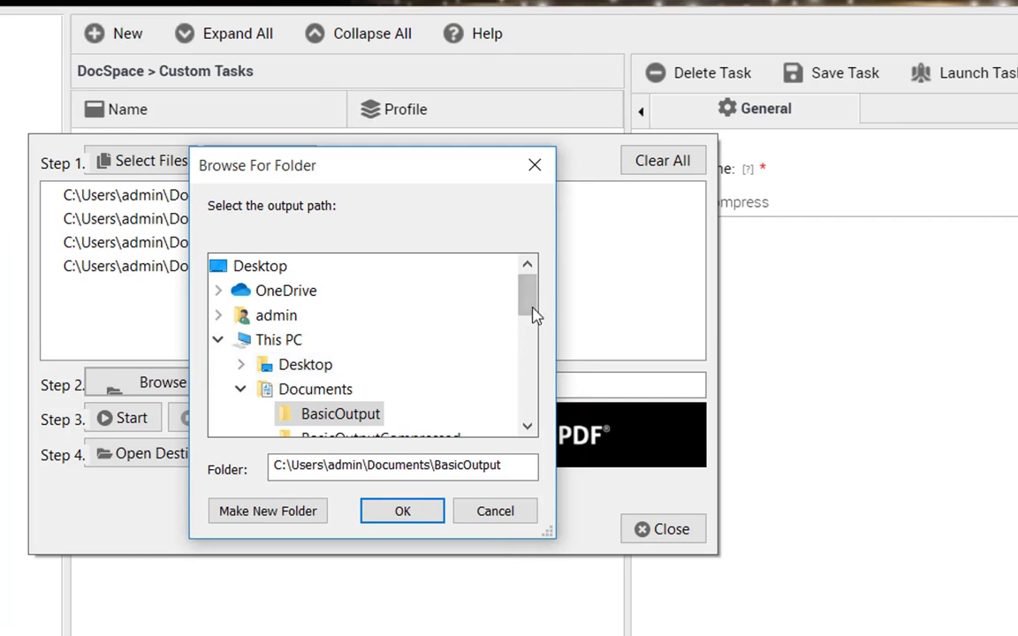
drag(536, 312, 522, 341)
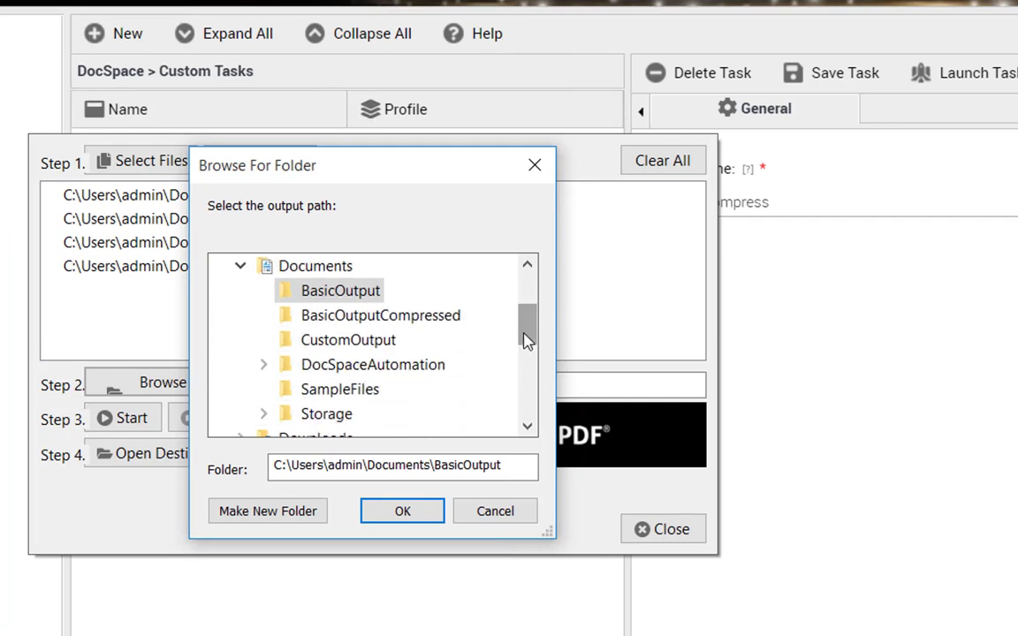
click(402, 342)
click(398, 509)
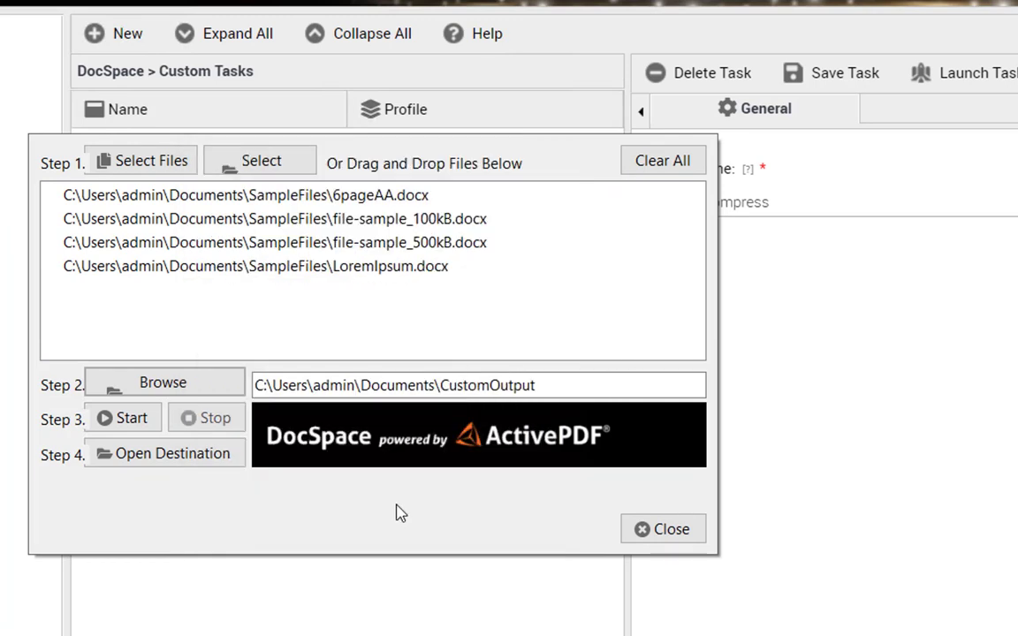
click(130, 419)
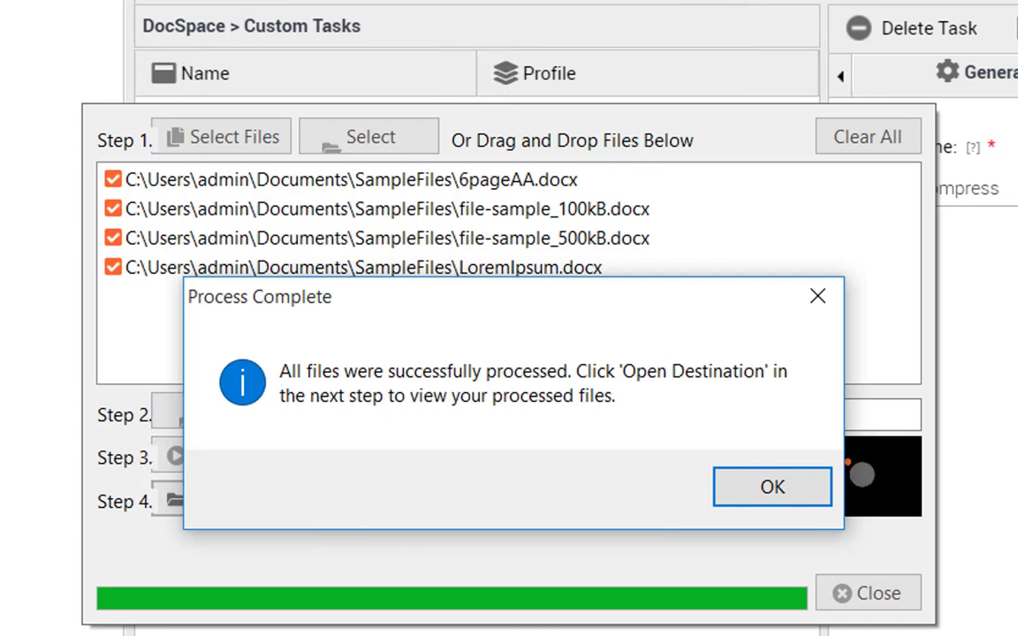
click(784, 498)
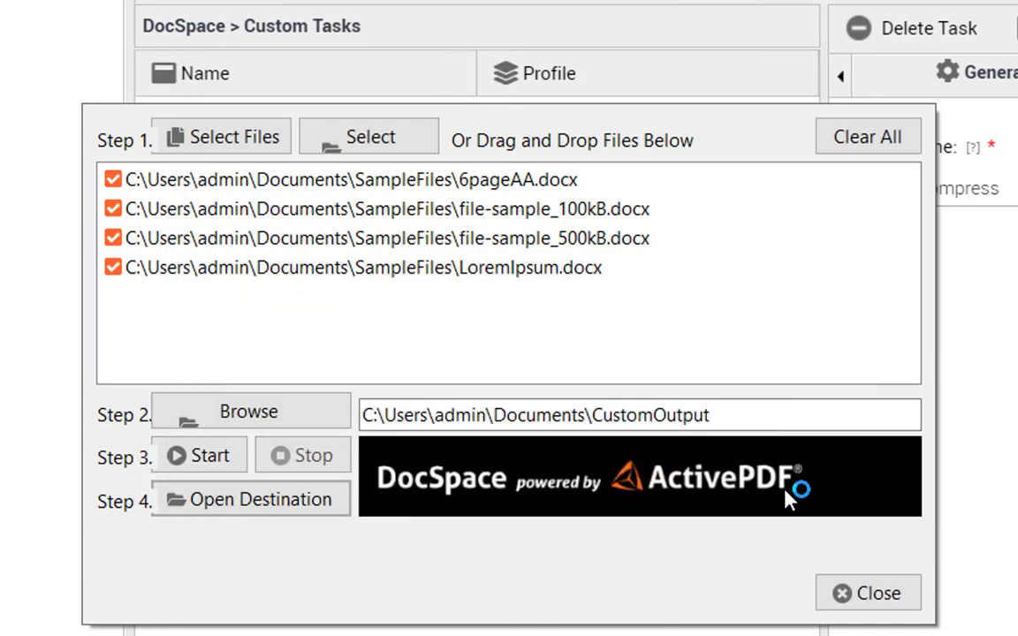
- Examine the compressed PDFs in the destination folder, closing the folder and processing dialog and collapsing the w2pdf-compress task when done
click(263, 500)
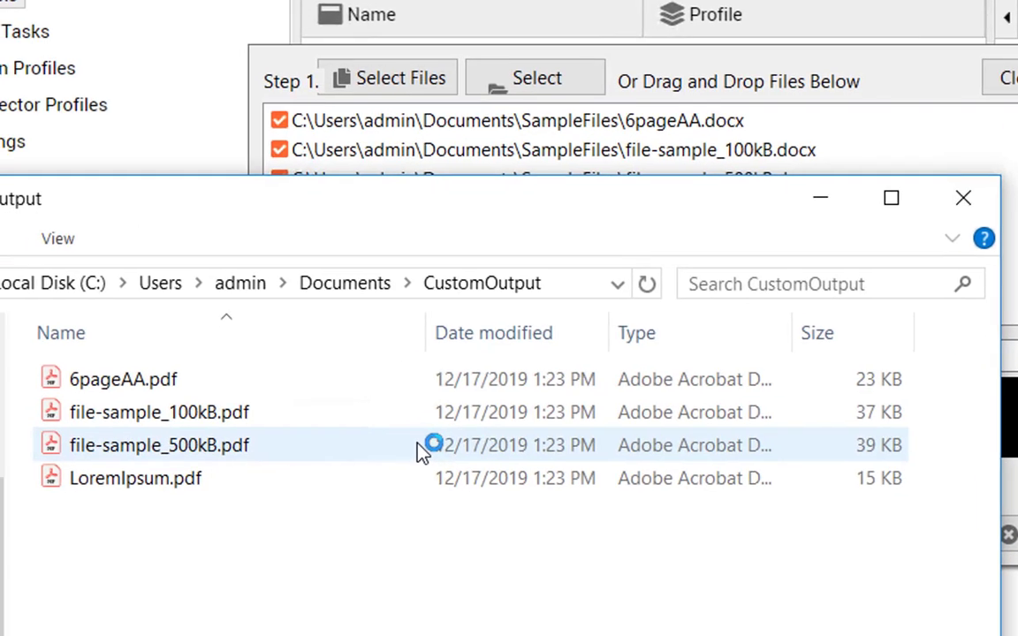
key(ctrl+a)
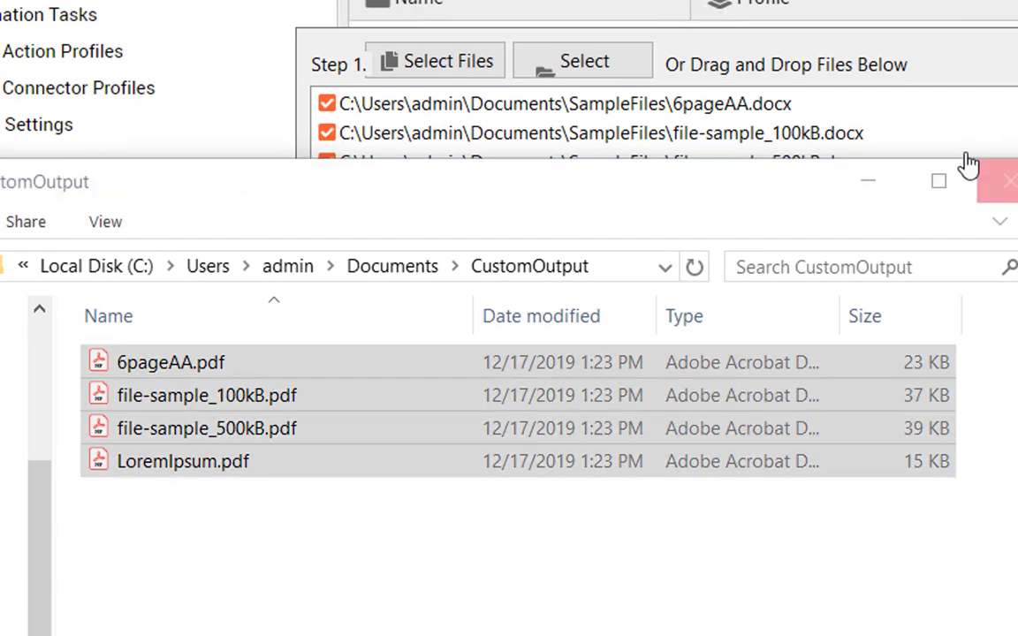
click(1010, 181)
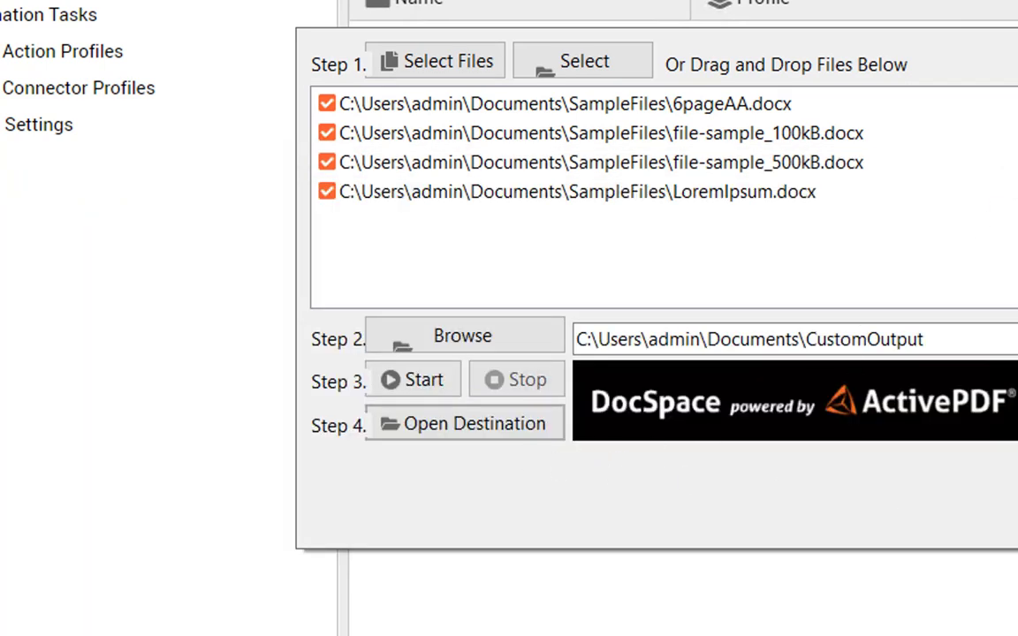
click(1014, 517)
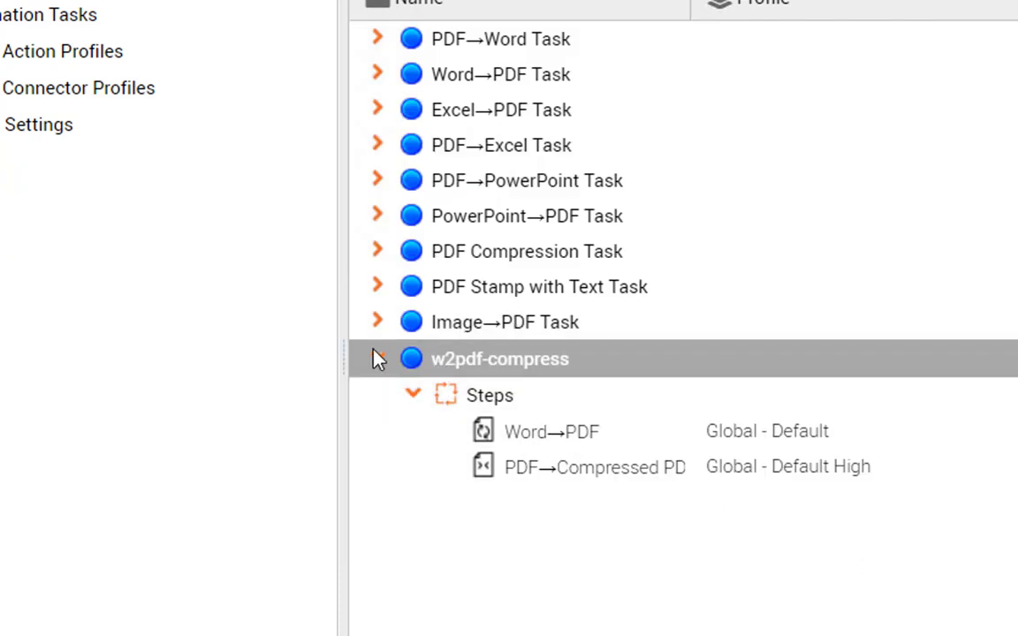
click(380, 360)
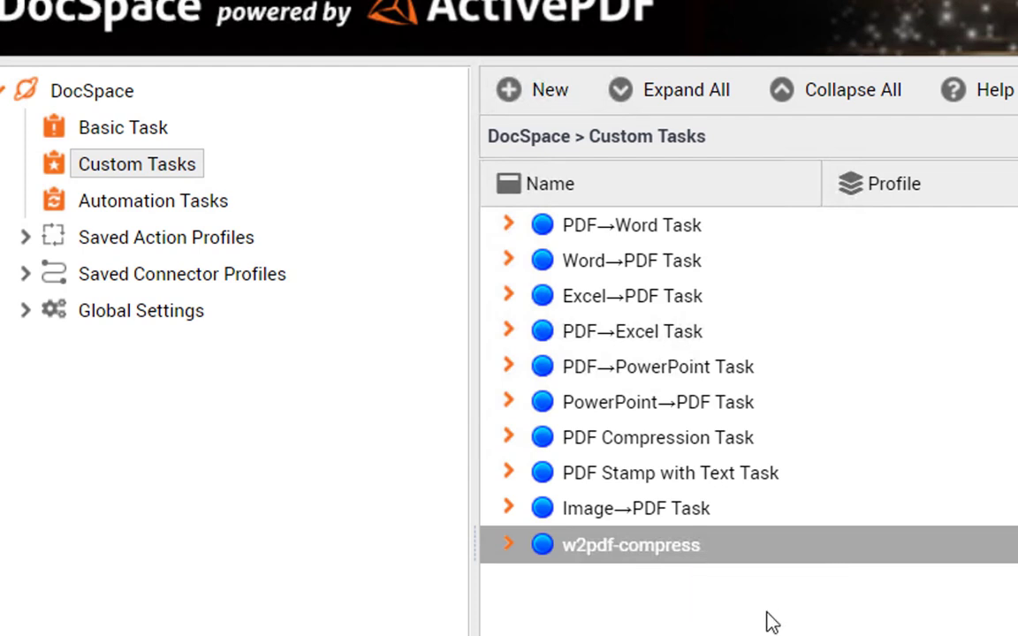
- Create and save a new automation task named w2pdf-stamp-compress
click(156, 203)
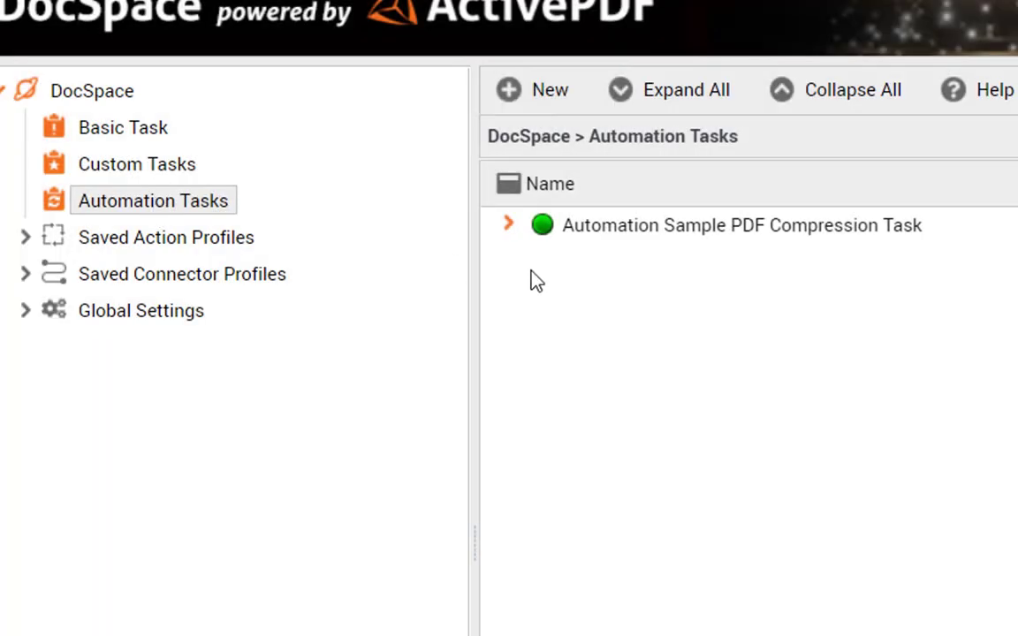
click(533, 89)
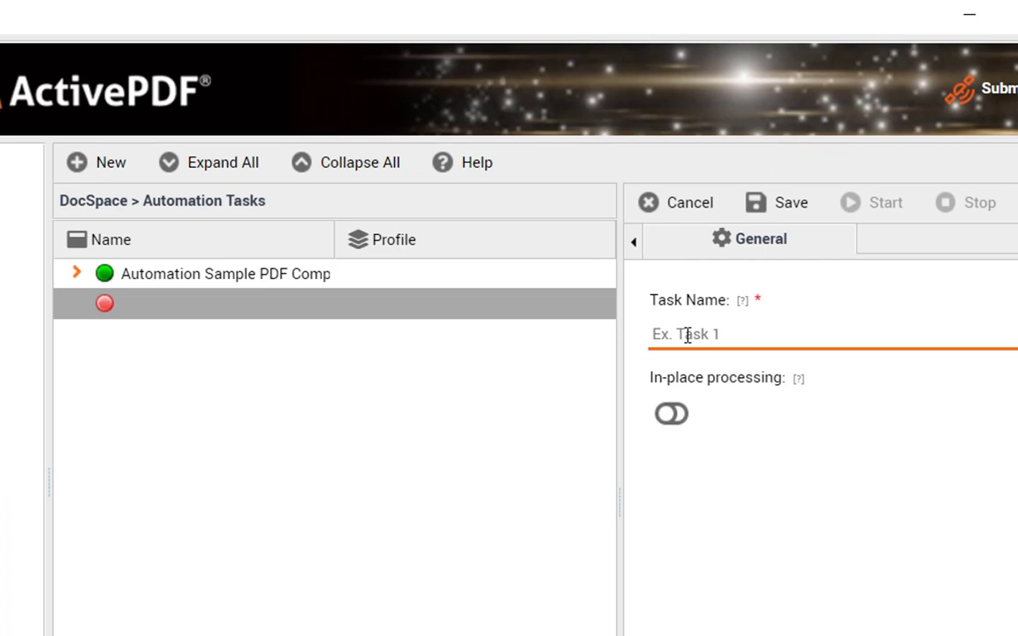
text(w2pdf-stamp-compress)
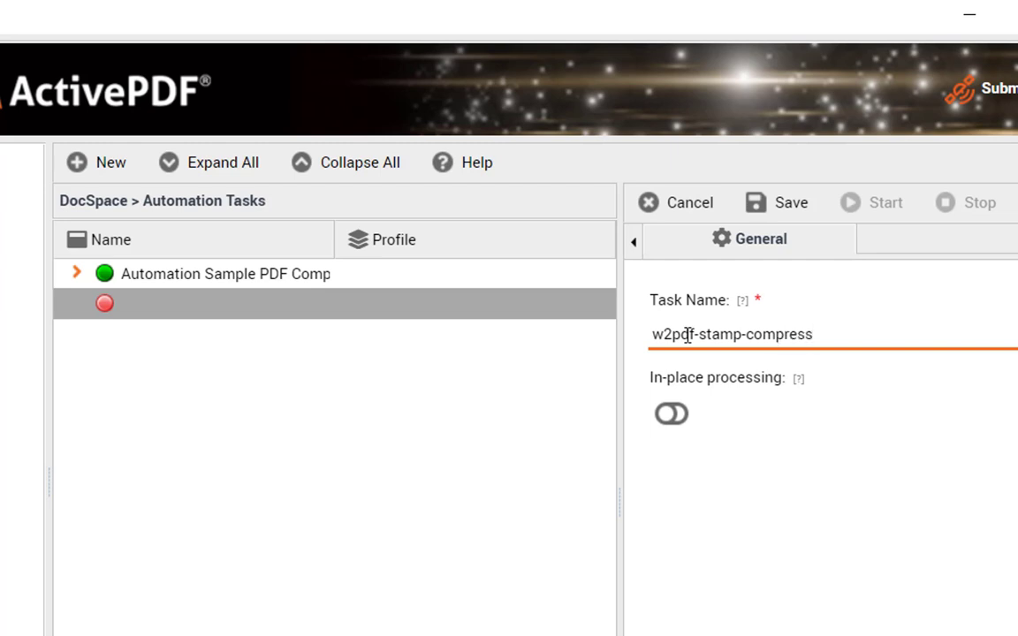
click(780, 212)
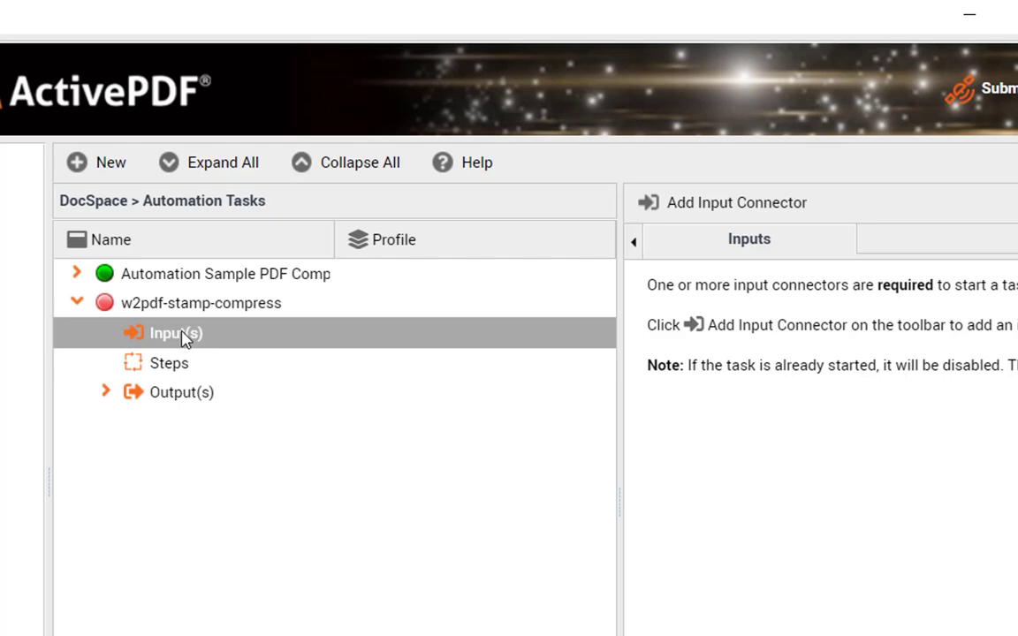
- Add a Watch Folder input connector to the w2pdf-stamp-compress task with a new profile named "my inputs"
click(718, 205)
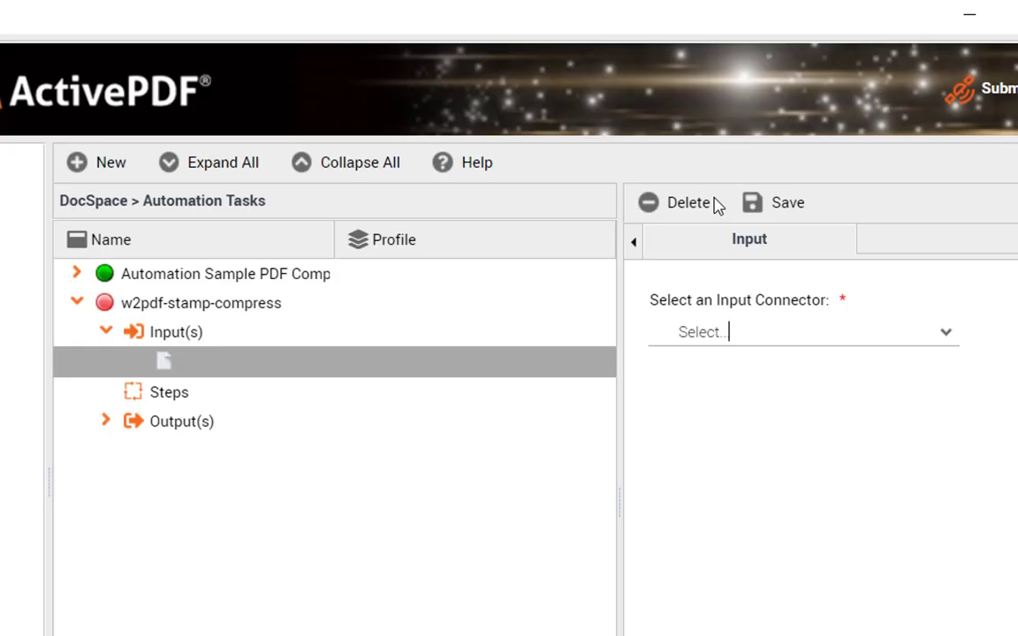
click(948, 333)
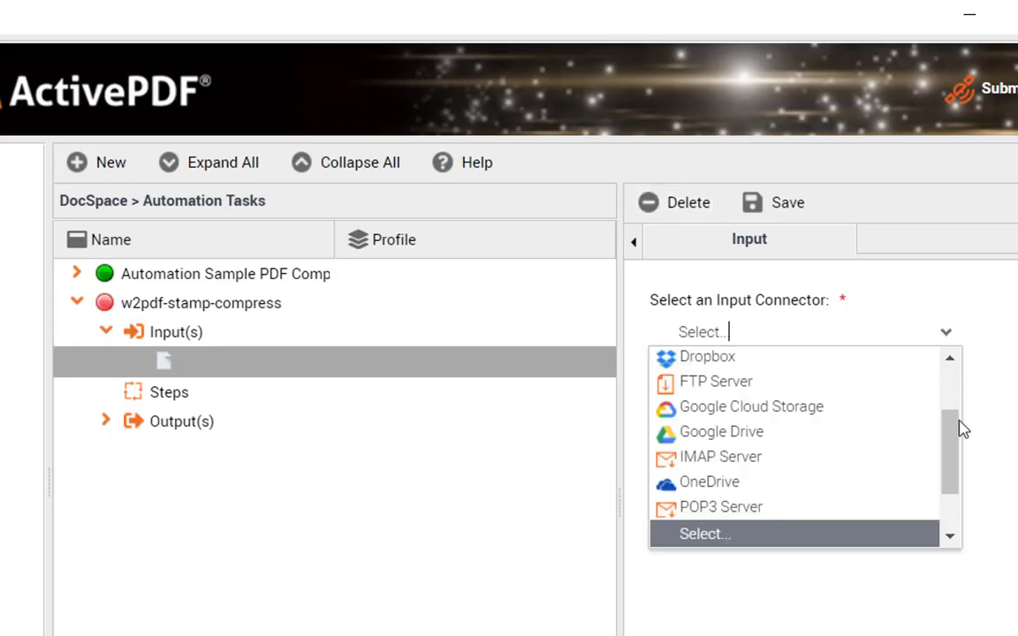
drag(945, 443, 959, 501)
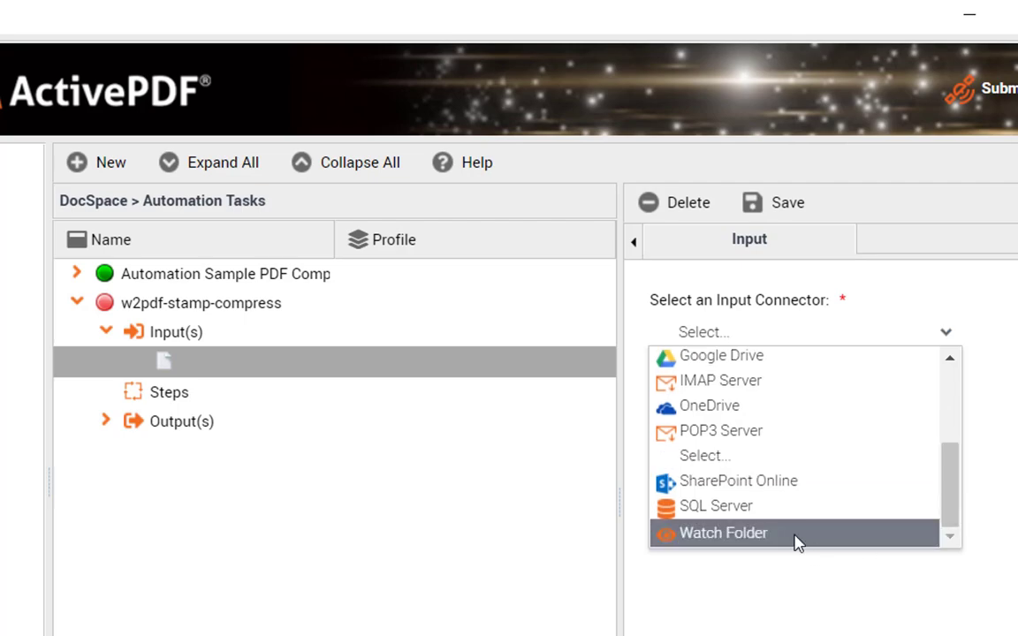
click(795, 536)
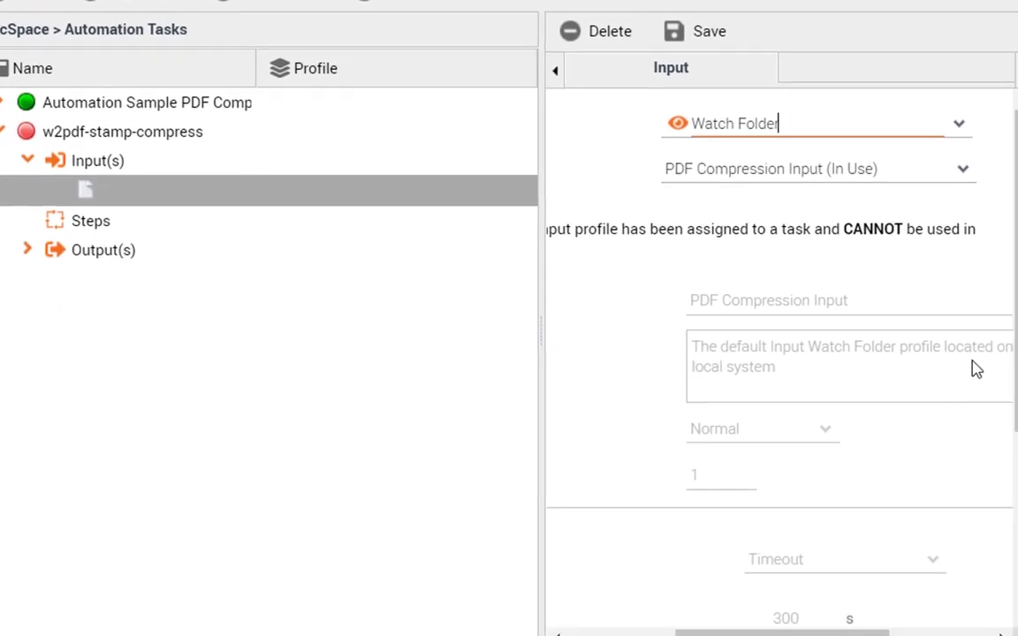
mouse_move(1016, 288)
mouse_down()
mouse_move(1016, 409)
mouse_move(1016, 275)
mouse_up()
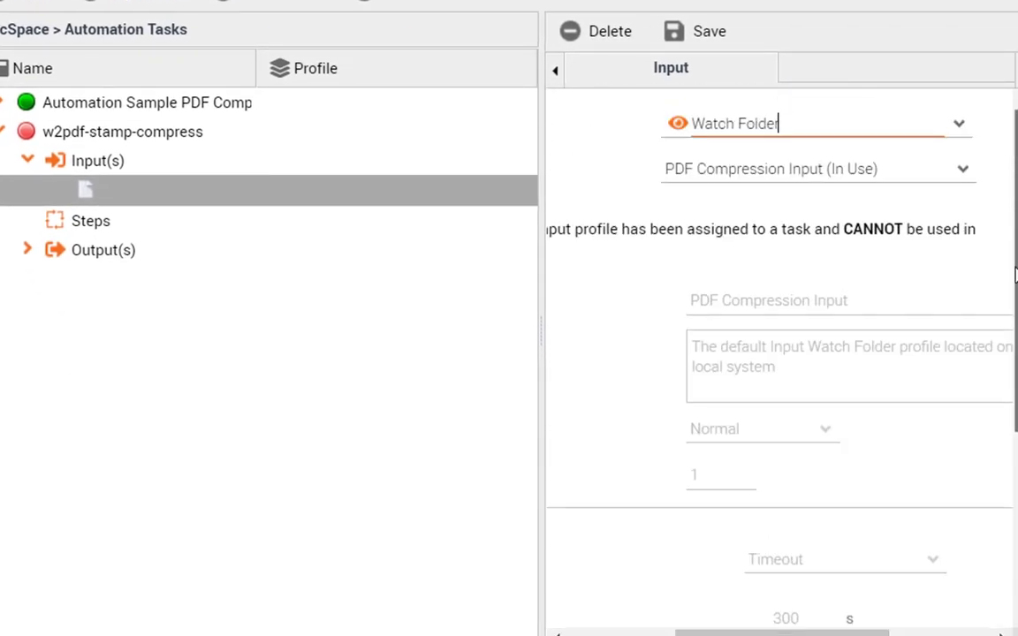
click(962, 170)
click(907, 197)
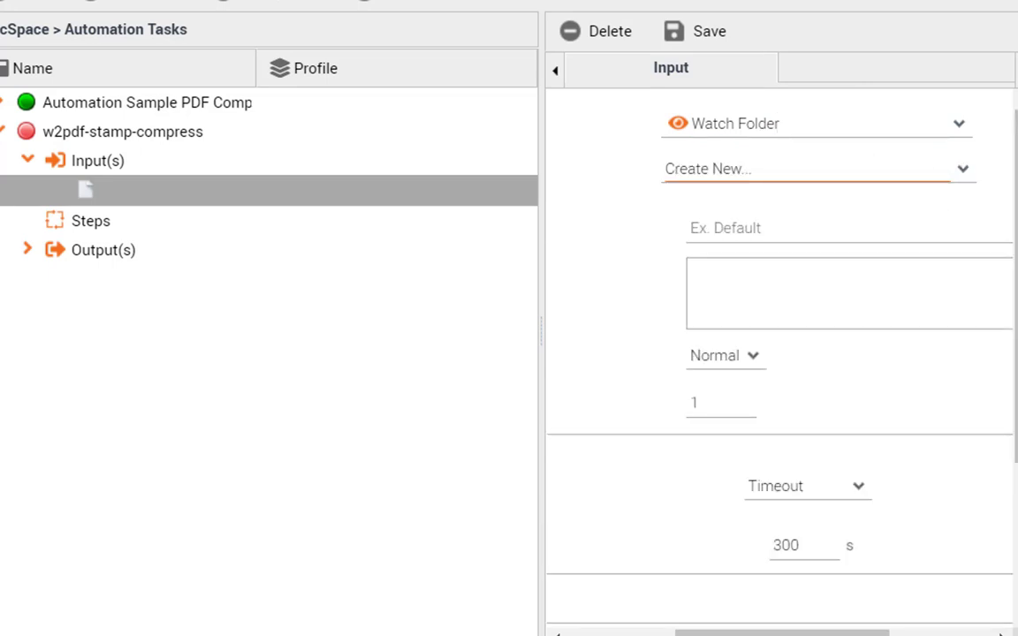
click(905, 216)
text(my inputs)
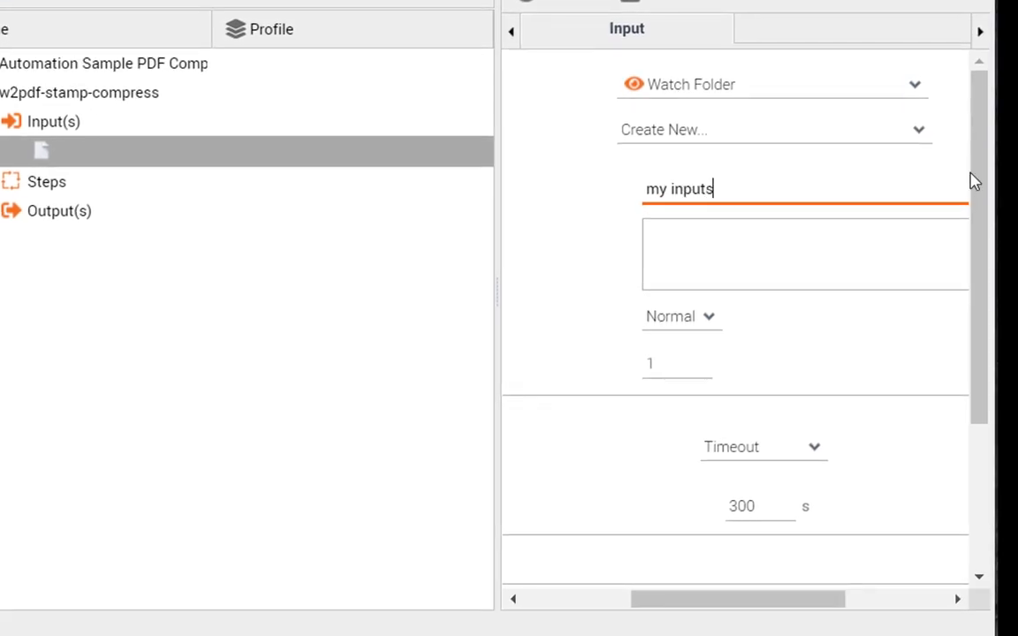
- Set the connector's watched folder to Desktop\DocSpace\DocSpaceAutomation\myInput and save the input
click(988, 194)
drag(980, 257, 982, 427)
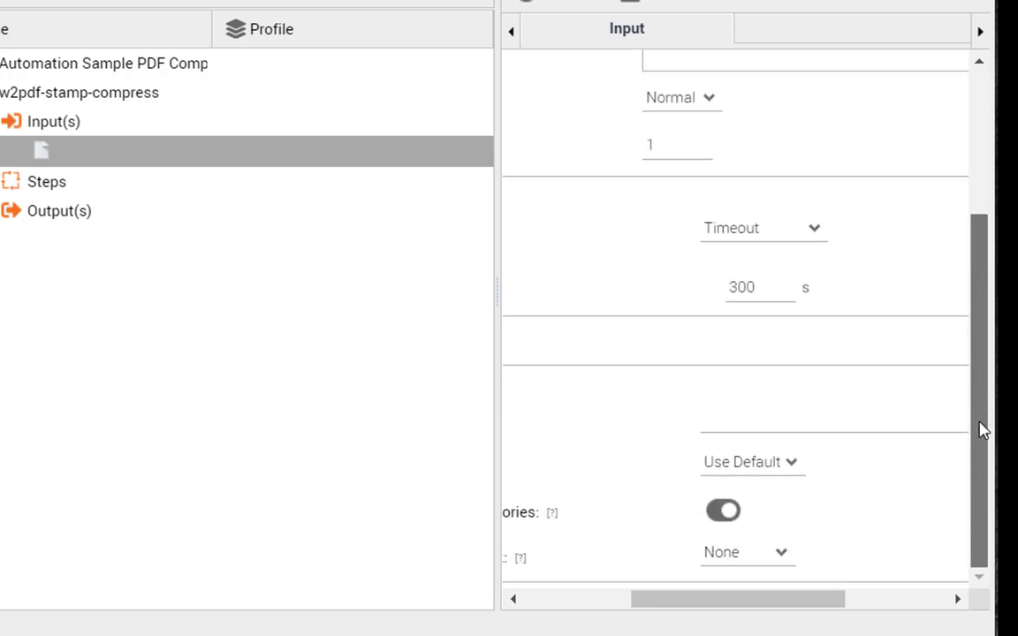
drag(811, 599, 926, 588)
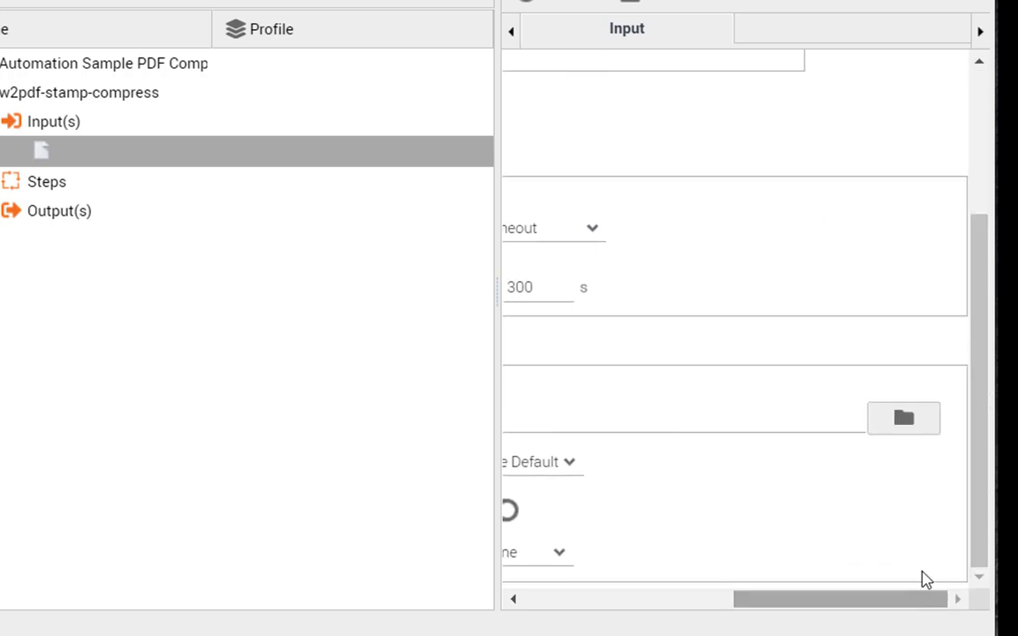
click(902, 418)
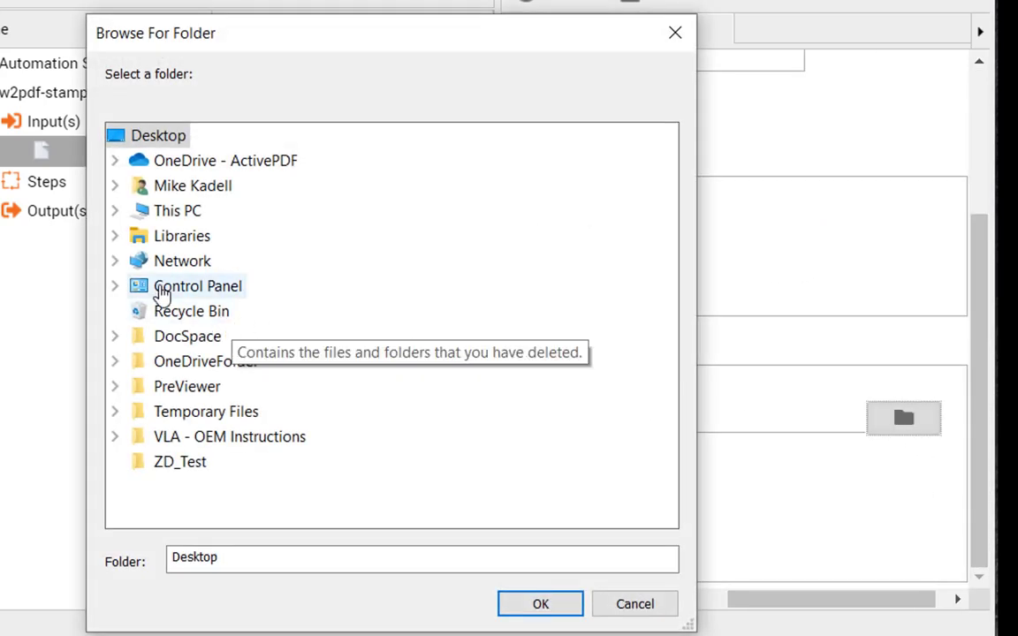
click(159, 214)
click(205, 187)
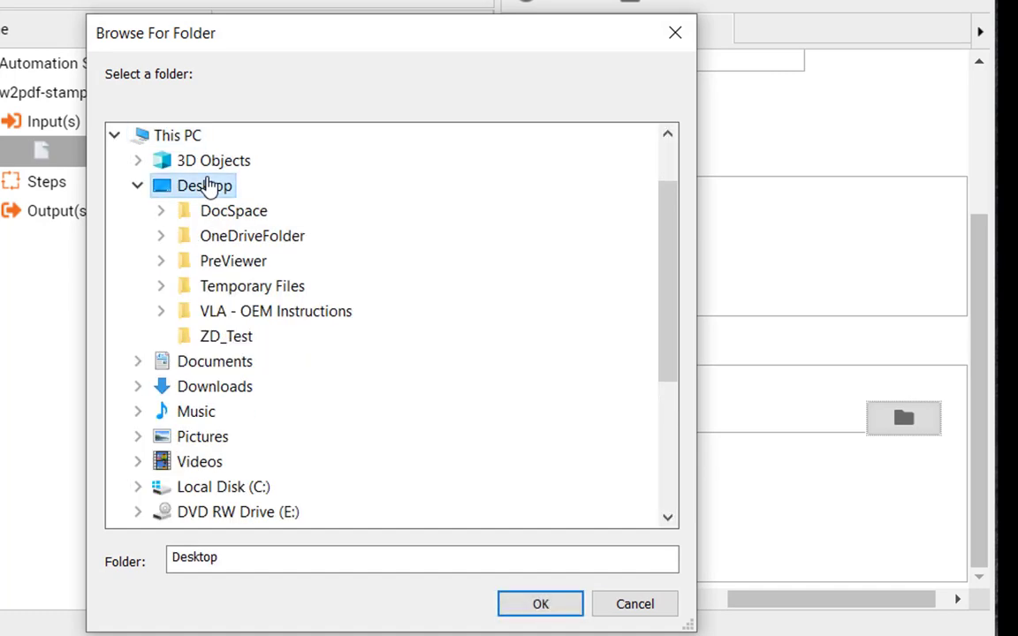
click(230, 213)
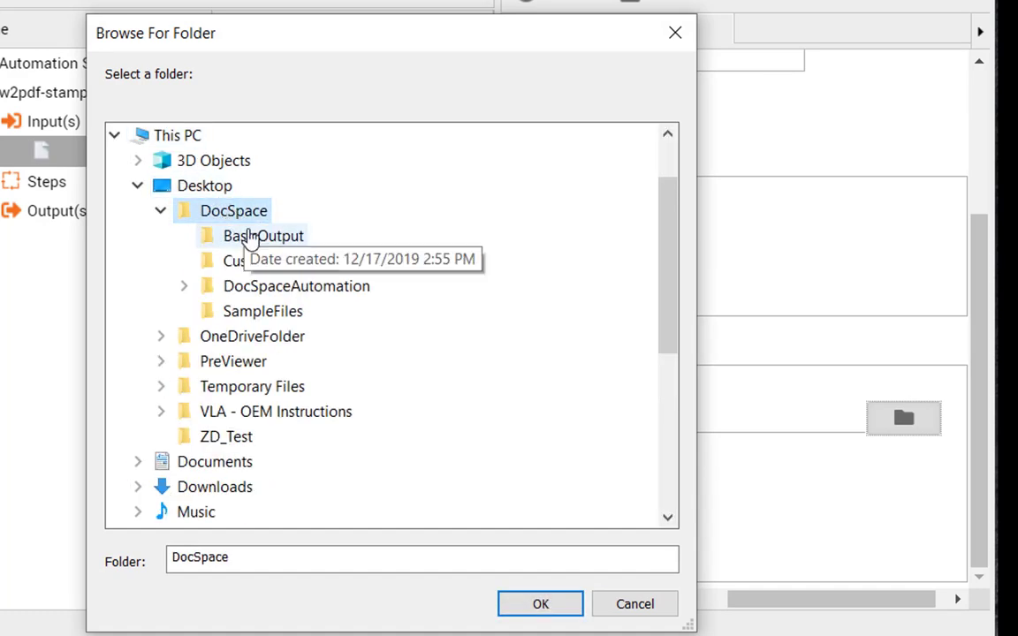
click(283, 290)
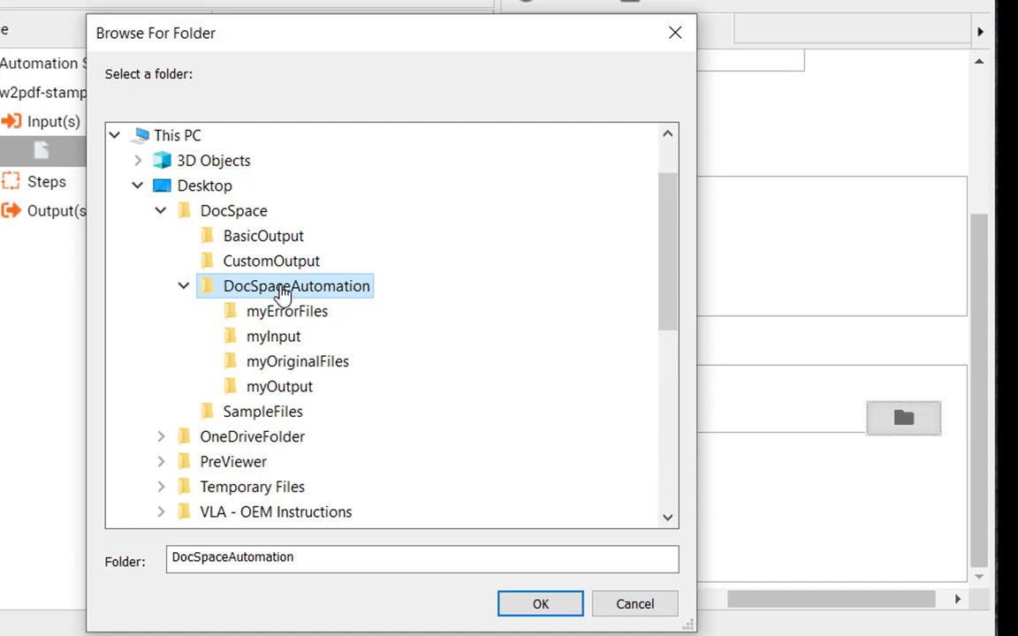
click(283, 340)
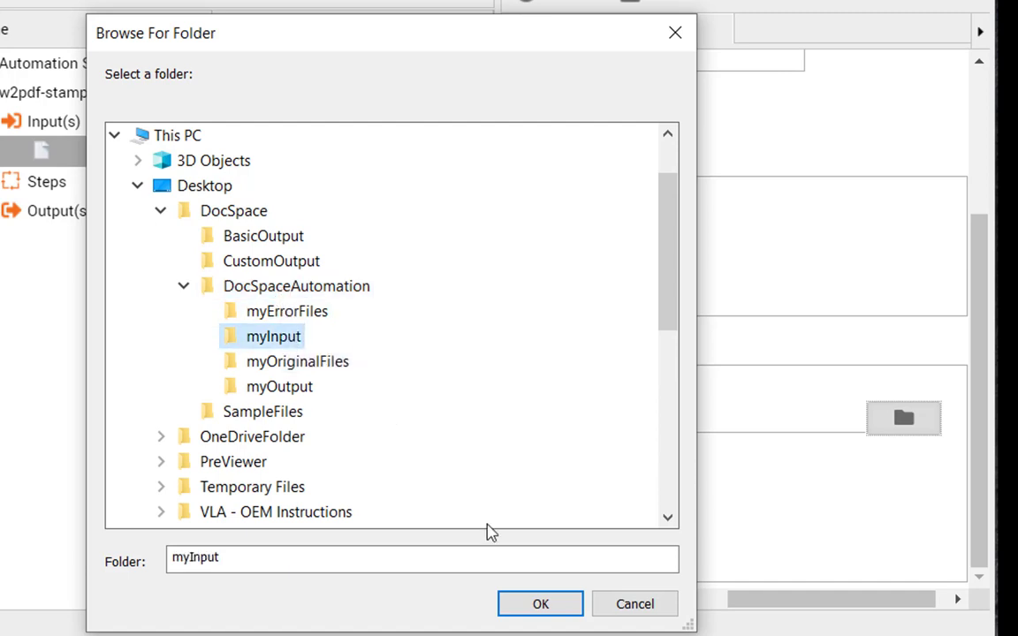
click(542, 608)
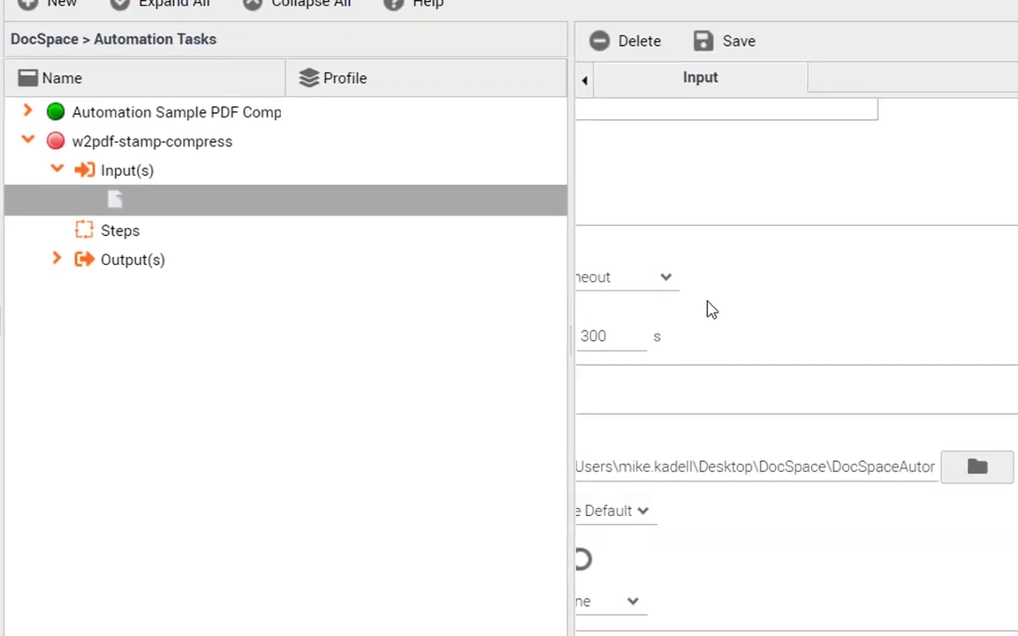
click(736, 41)
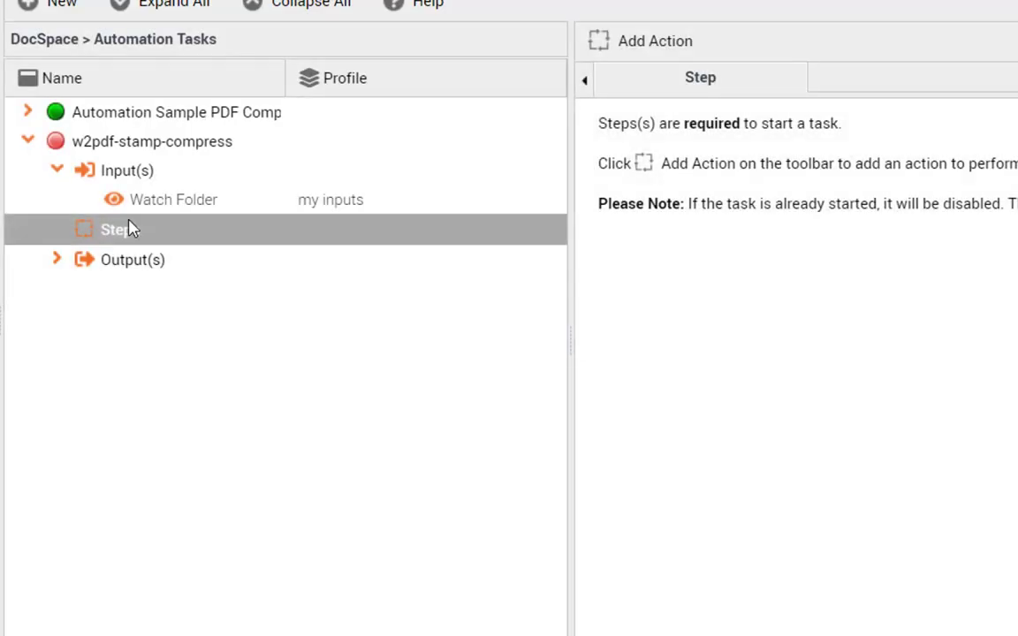
- Add a Word→PDF action to the w2pdf-stamp-compress task's steps using the Global Default profile and save it
click(644, 46)
click(898, 171)
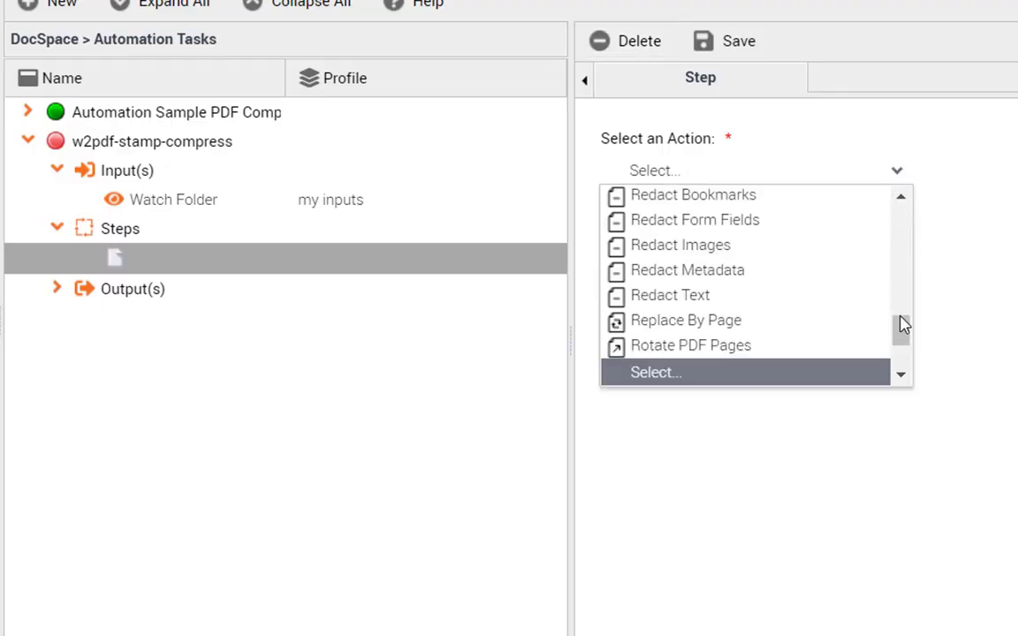
drag(903, 325, 900, 363)
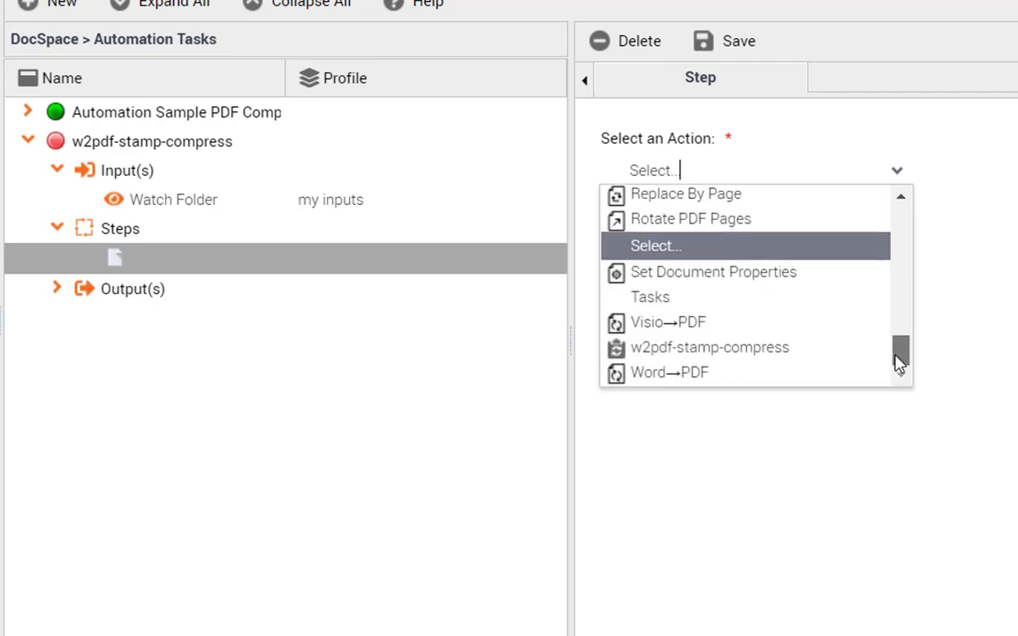
click(733, 380)
click(988, 183)
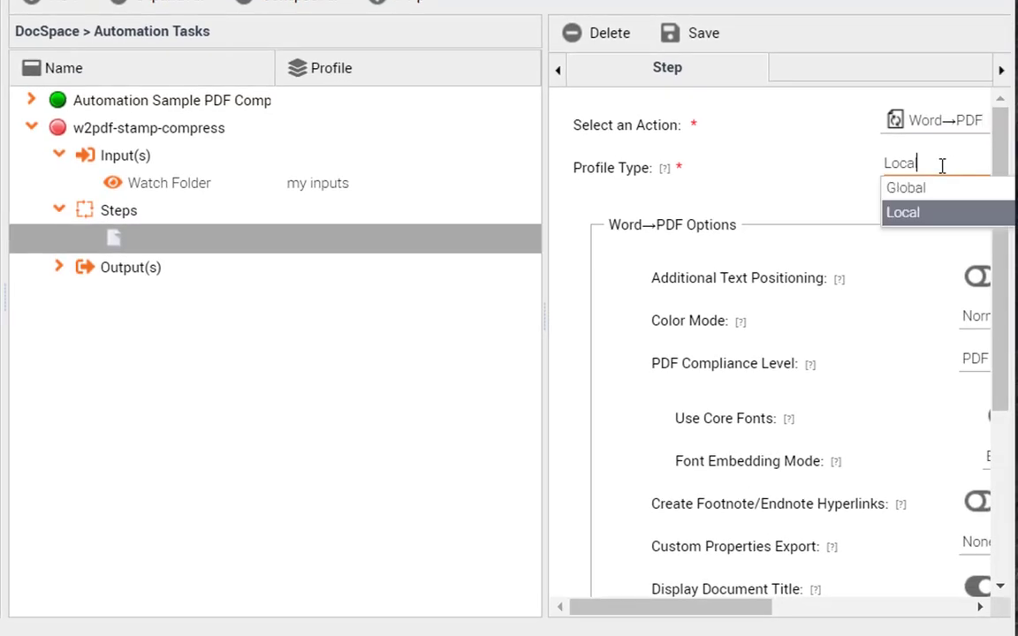
click(928, 195)
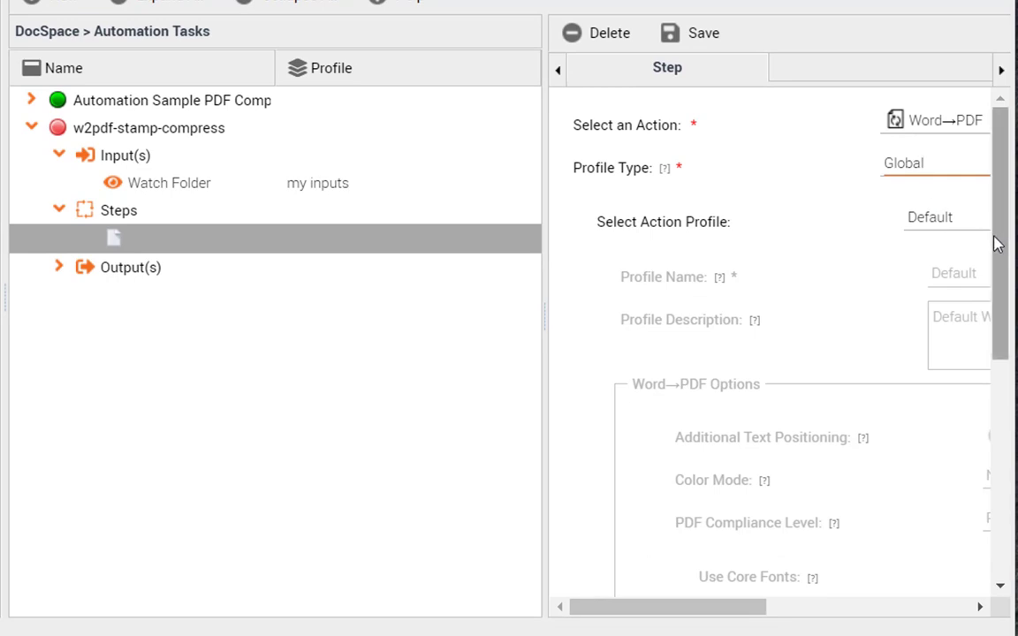
click(700, 32)
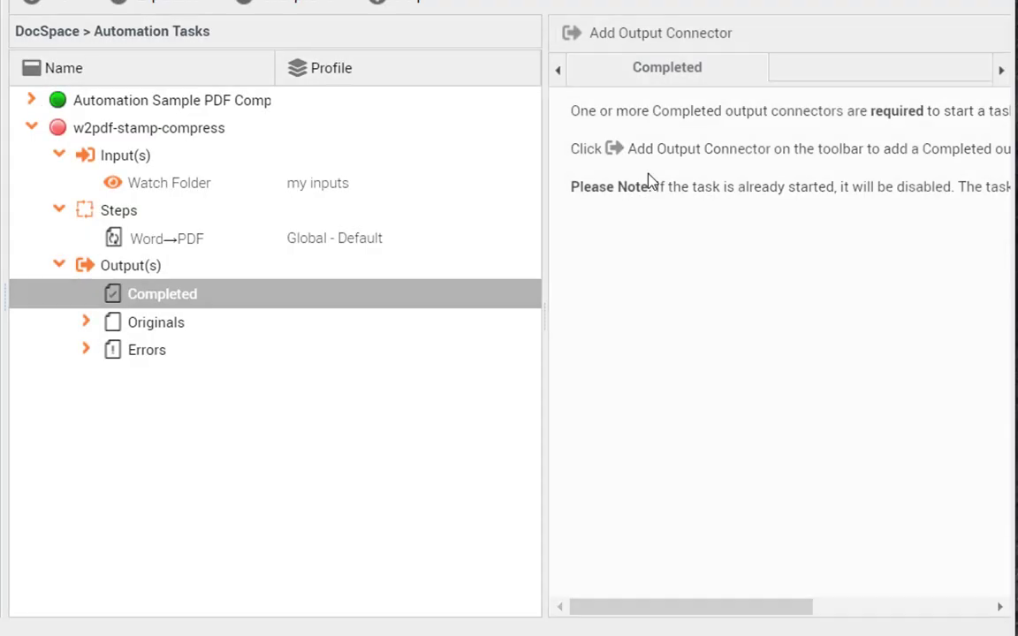
- Add a second action to the task's steps and set it to PDF Stamp with Text
click(134, 214)
click(622, 35)
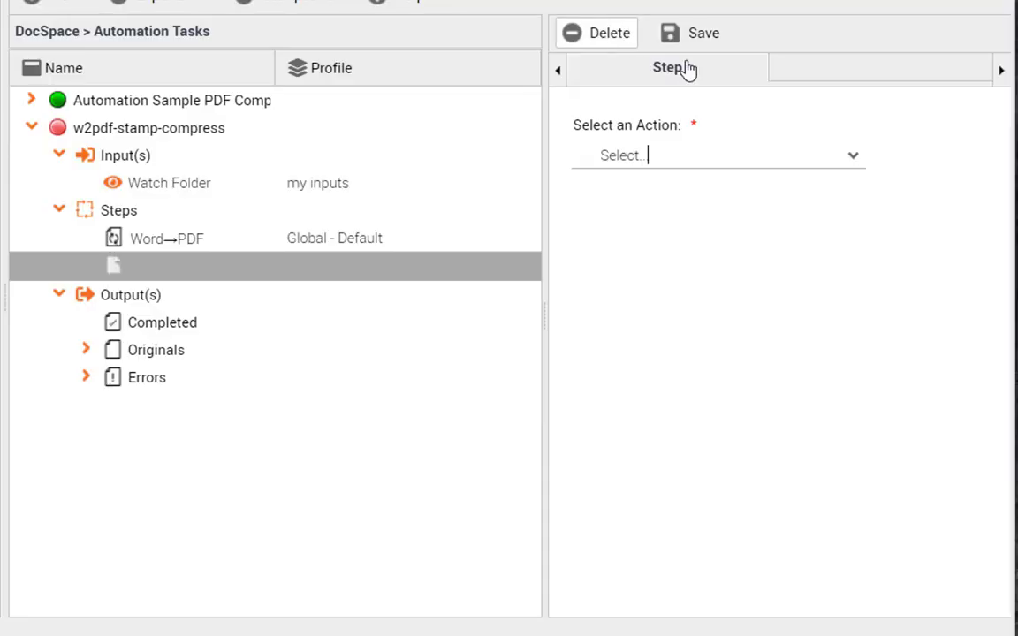
click(854, 163)
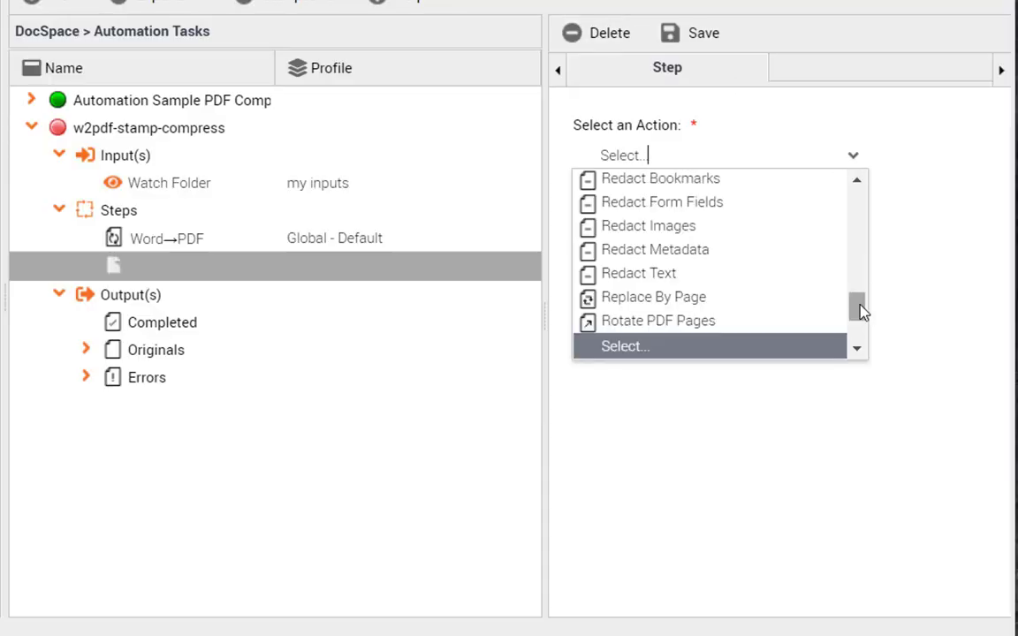
drag(863, 311, 859, 259)
click(679, 206)
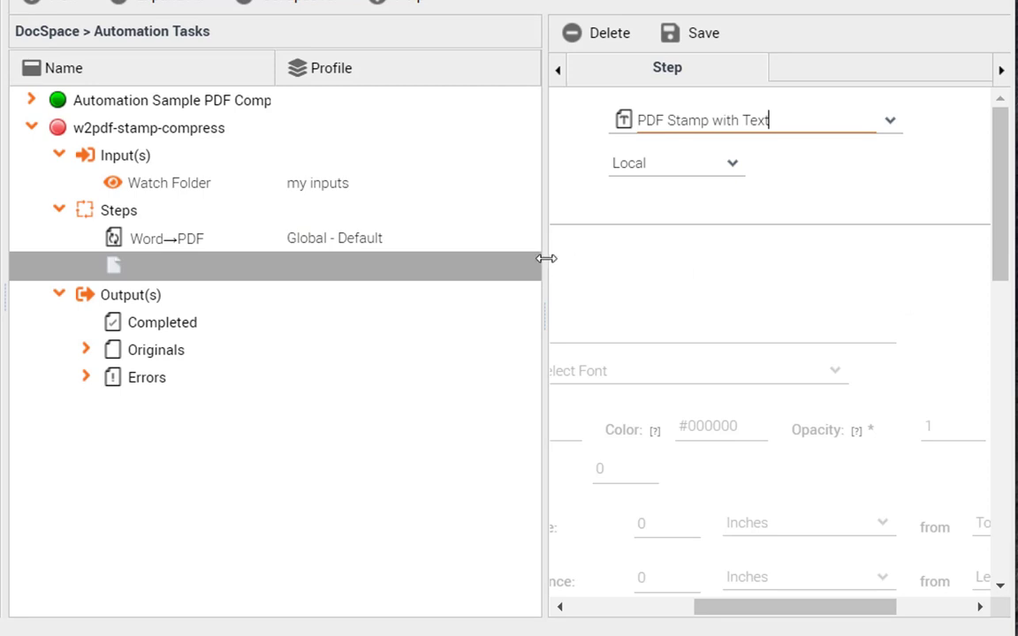
- Enable the Body stamp and set its content to "This file is compressed!"
drag(546, 266, 386, 263)
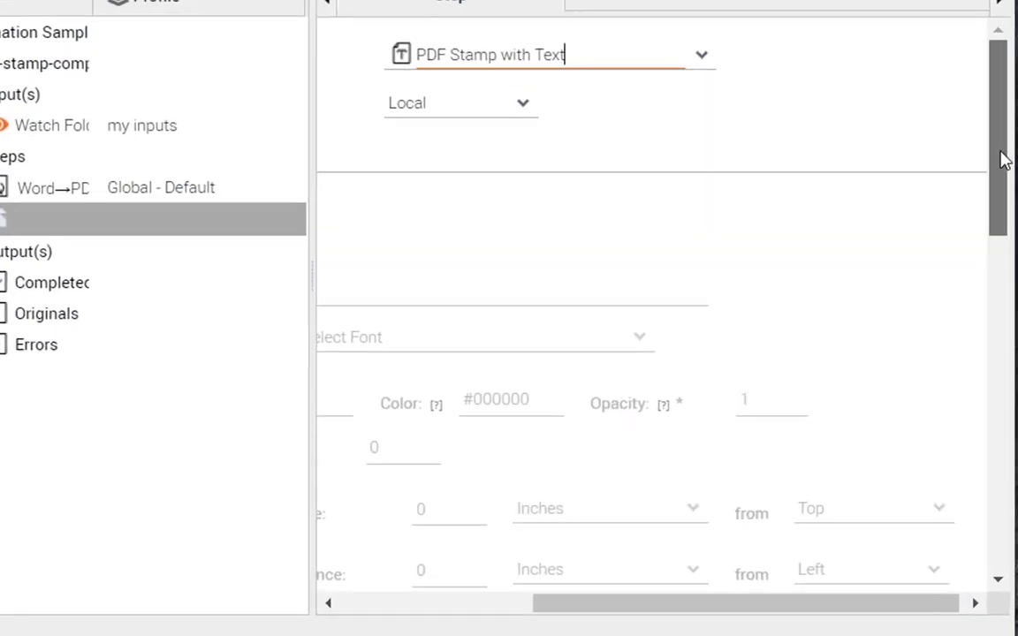
drag(850, 603, 612, 602)
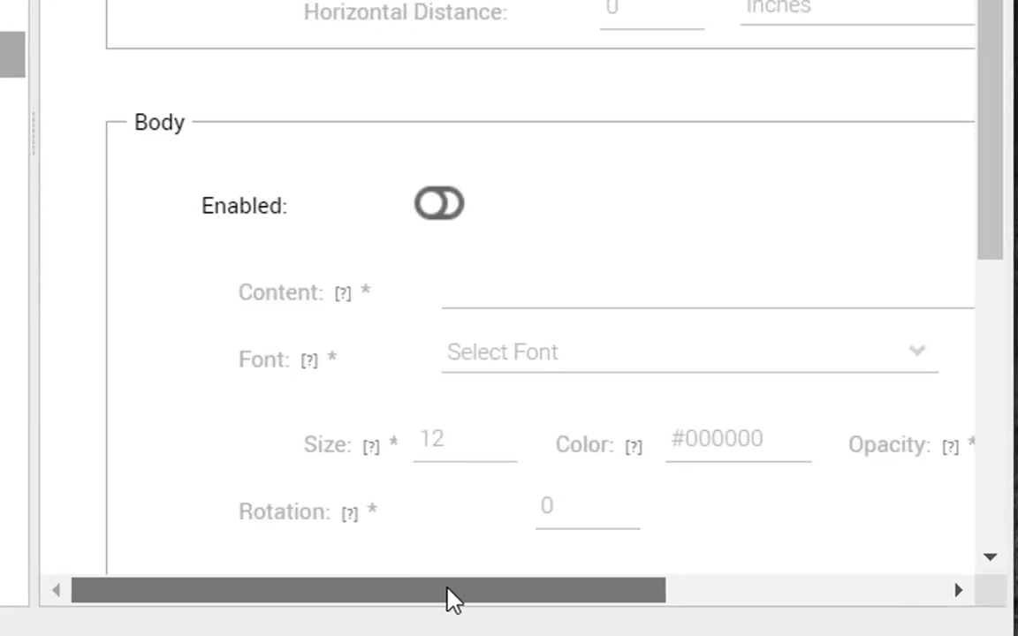
click(437, 206)
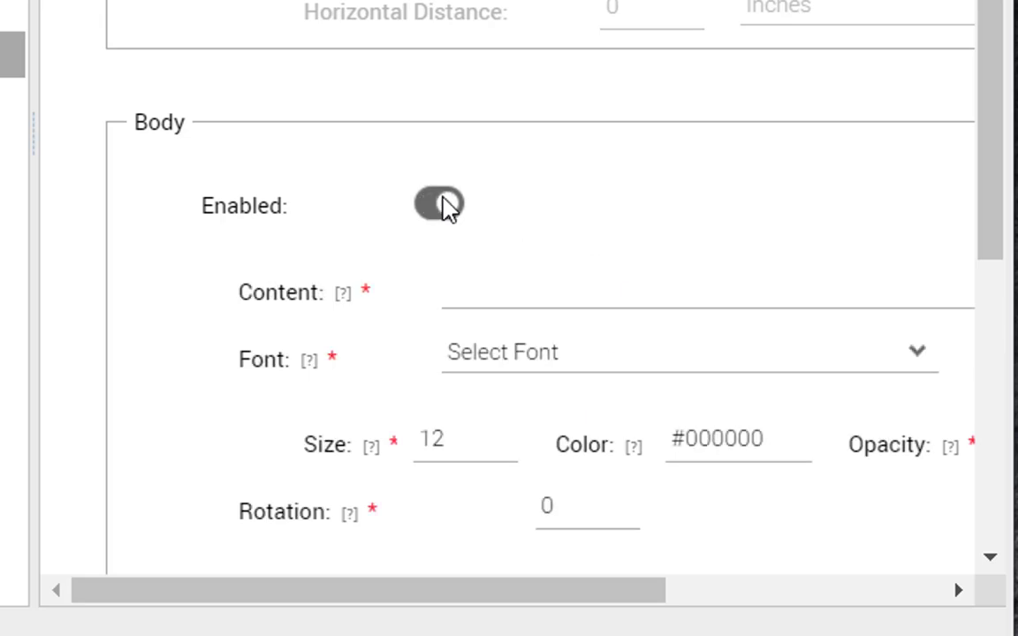
drag(987, 162, 991, 278)
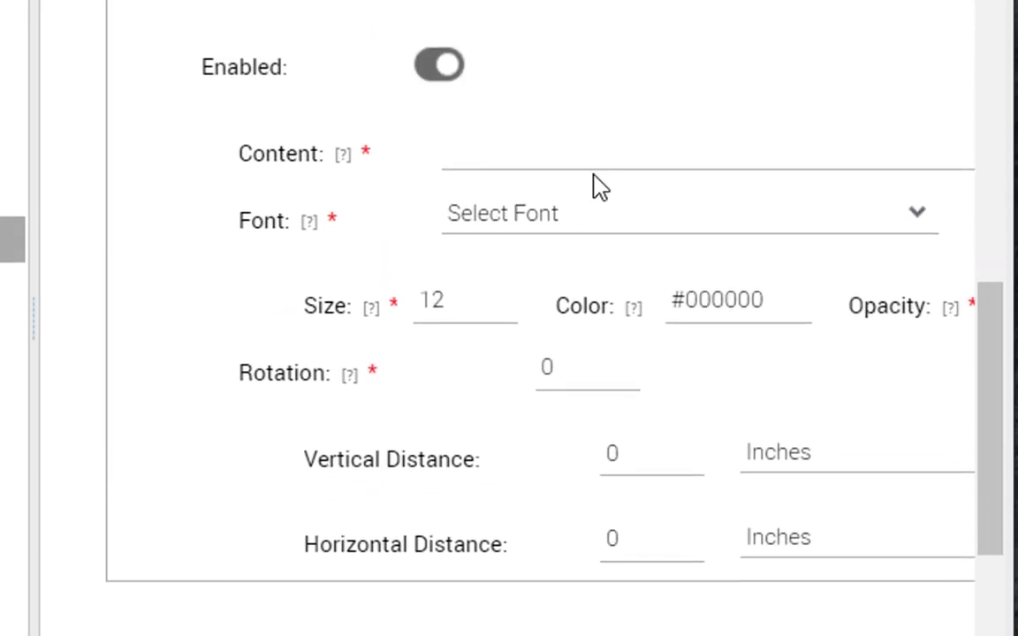
click(571, 190)
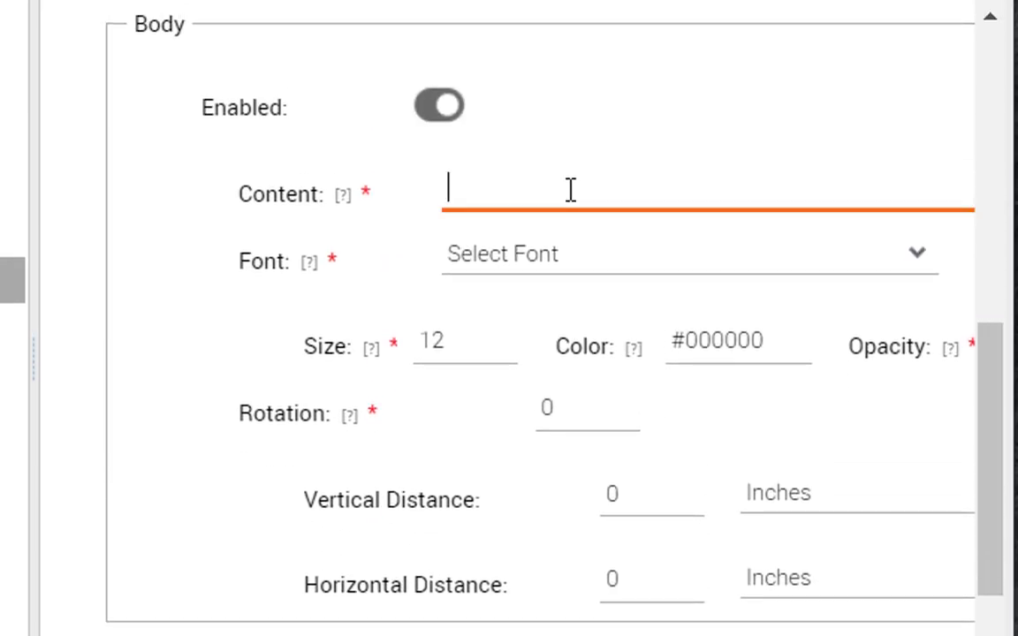
text(This fi)
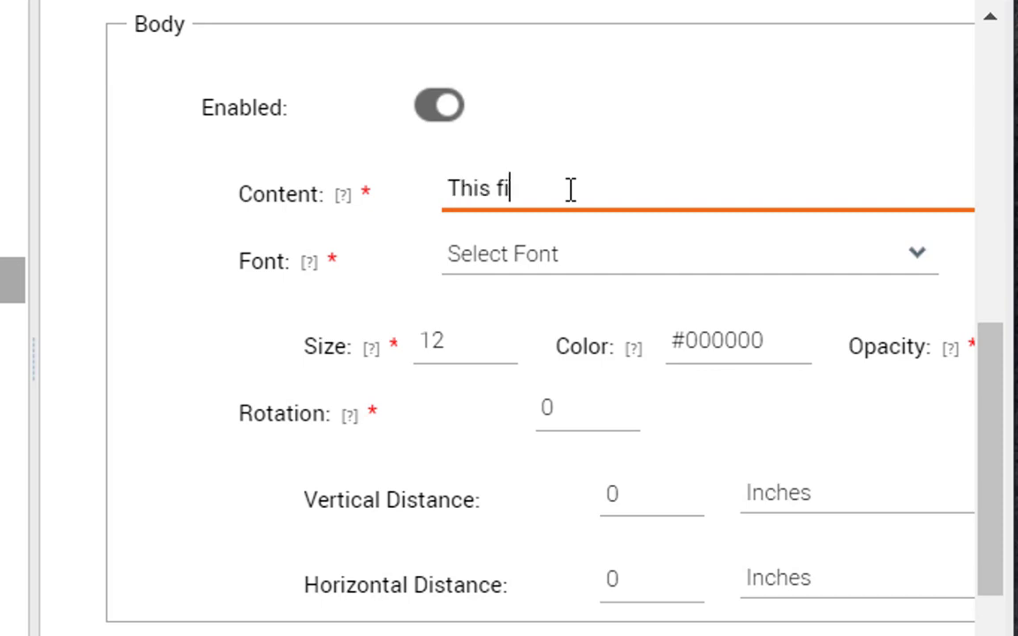
text(le is compr)
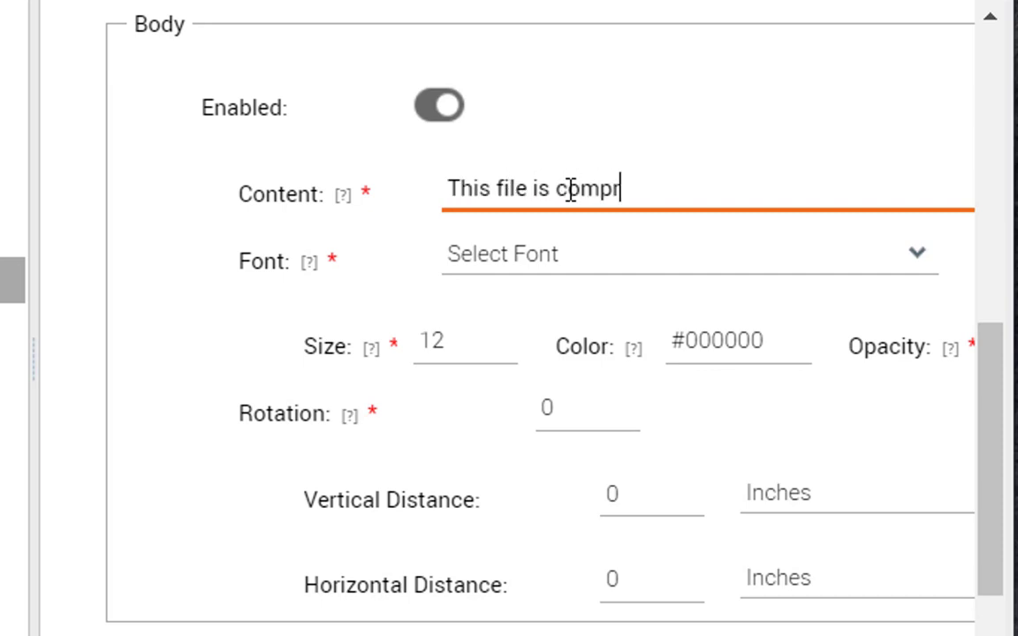
text(essed!)
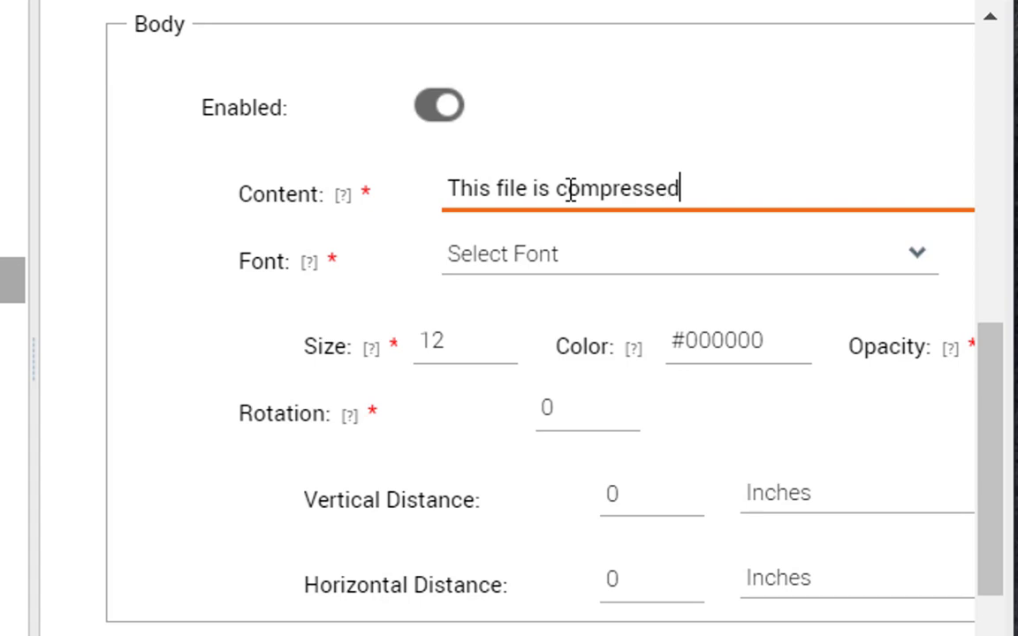
- Set the Body stamp's font to Times New Roman and its size to 44
click(917, 254)
scroll(939, 511, down, 6)
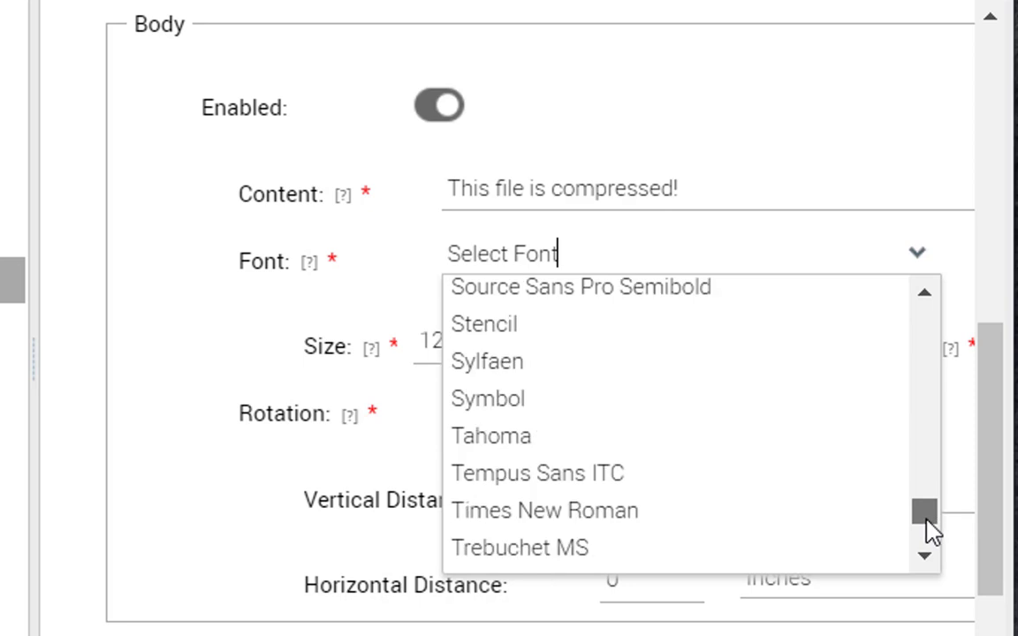
click(657, 518)
click(431, 346)
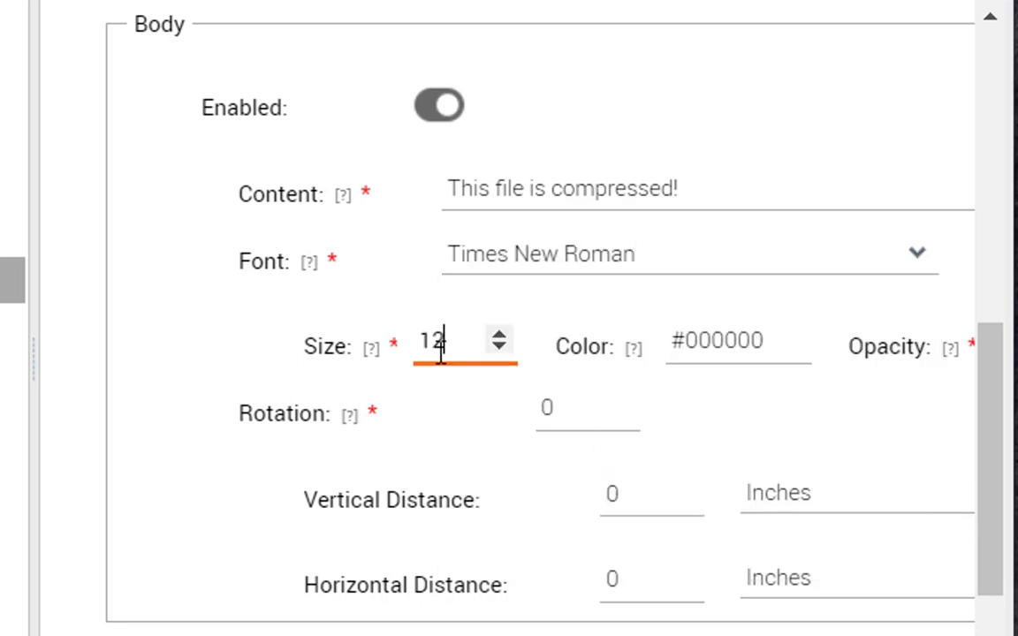
double_click(425, 350)
text(44)
- Set the Body stamp's opacity to .5
scroll(507, 319, right, 3)
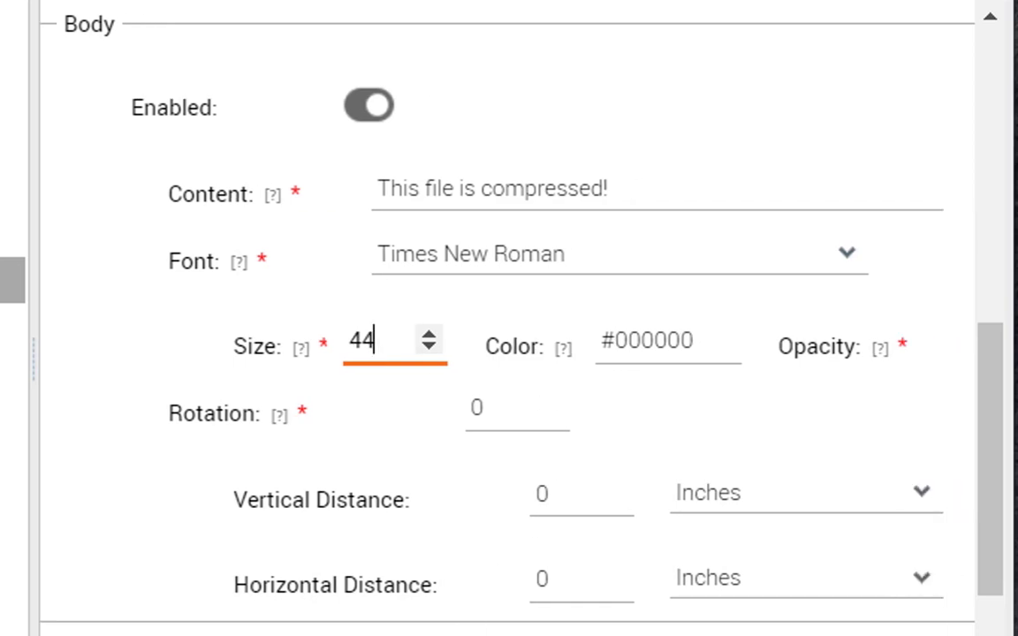
double_click(793, 341)
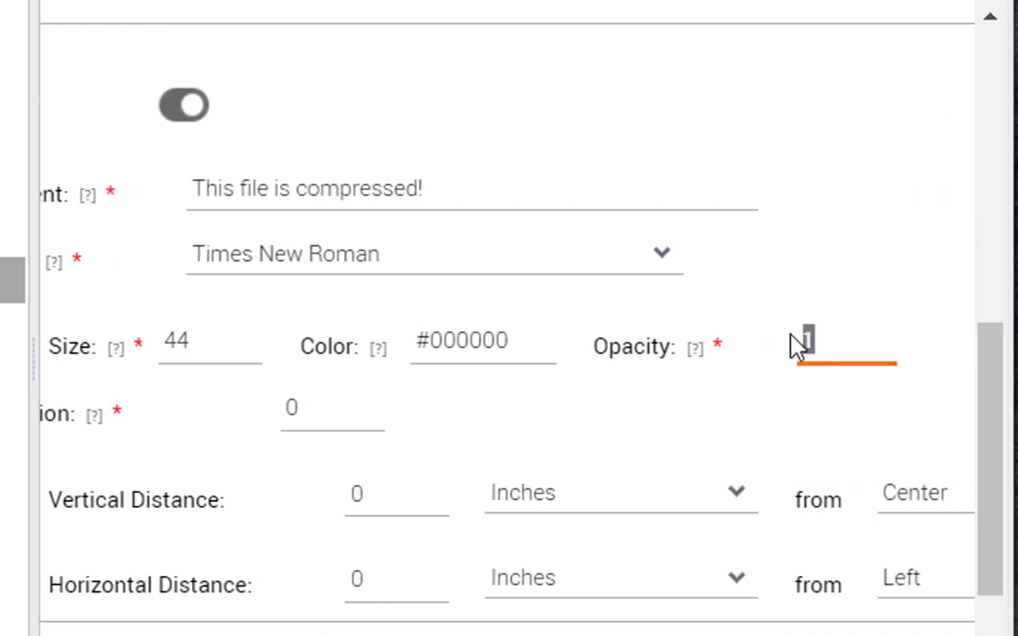
key(BackSpace)
text(.5)
- Set the Body stamp's rotation to 45 and horizontal distance to 1 inch, and save the stamp action
scroll(457, 288, left, 3)
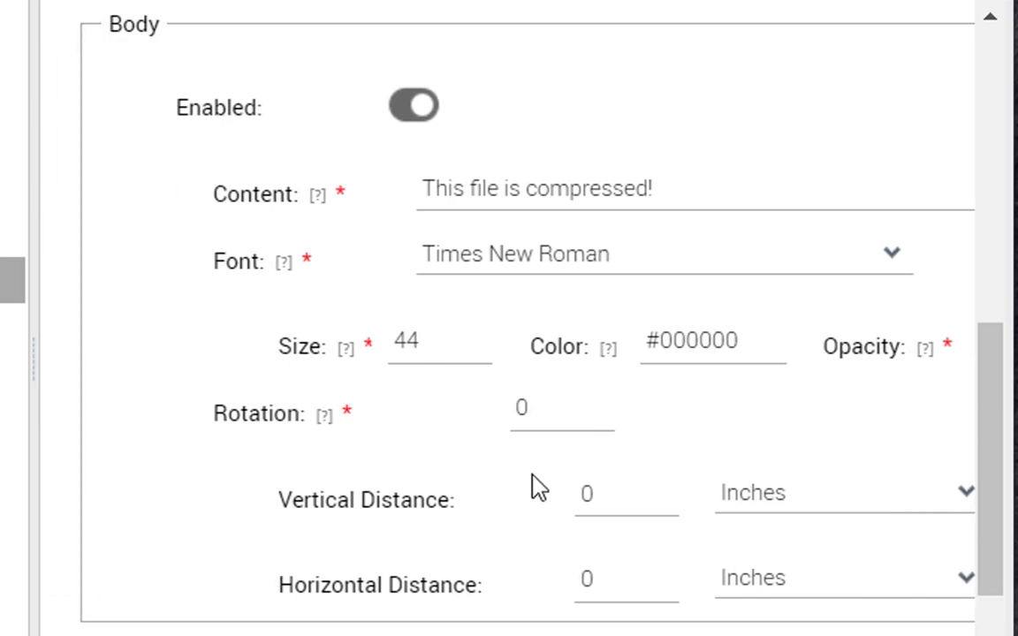
click(491, 414)
double_click(490, 412)
text(45)
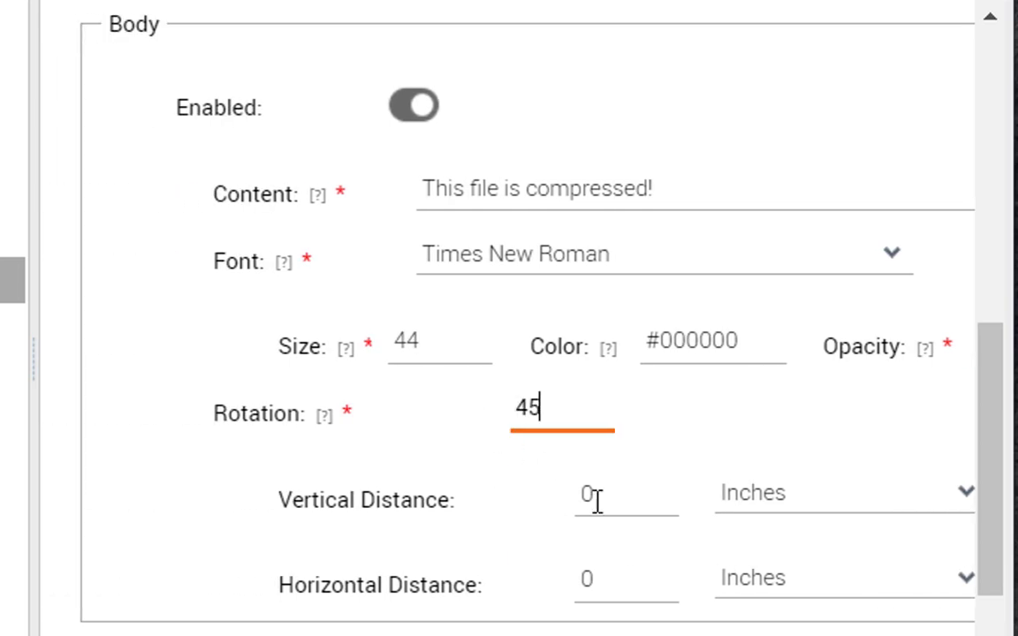
double_click(583, 579)
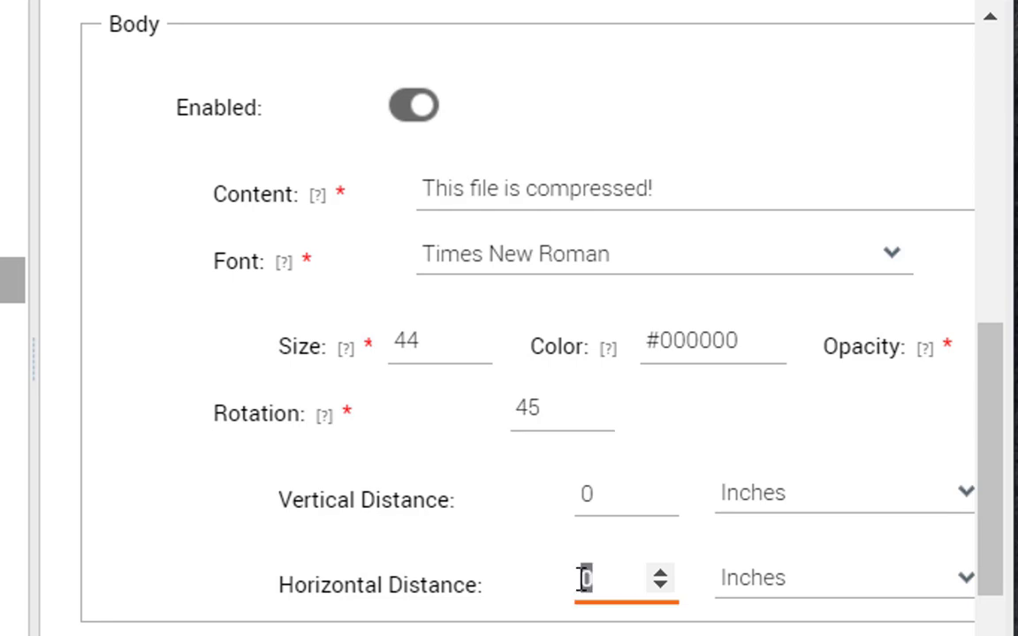
text(1)
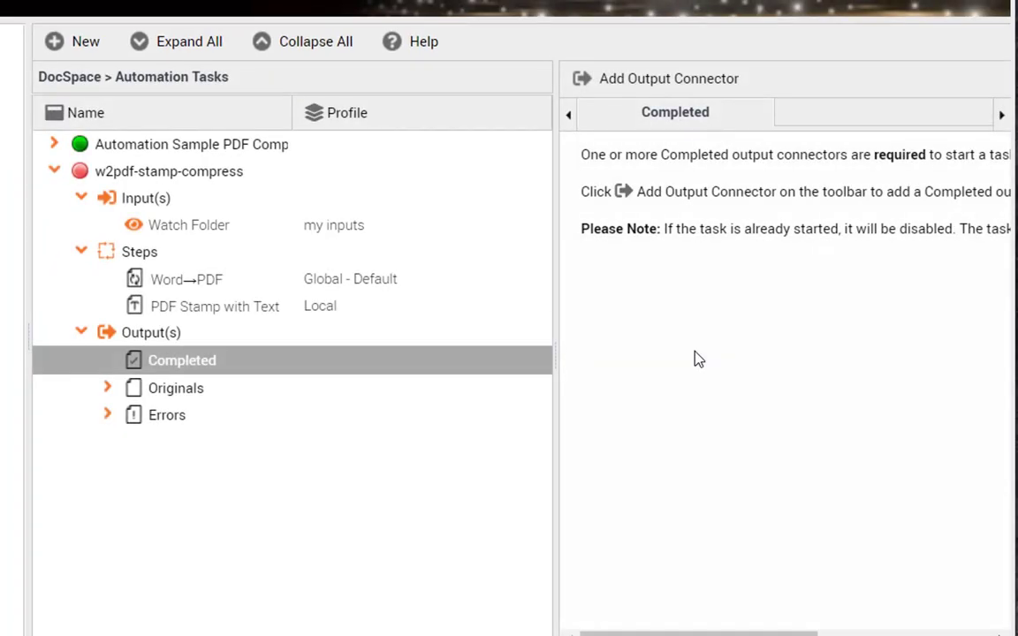
- Add a PDF→Compressed PDF action to the task's steps using the Global Default High profile and save it
click(191, 255)
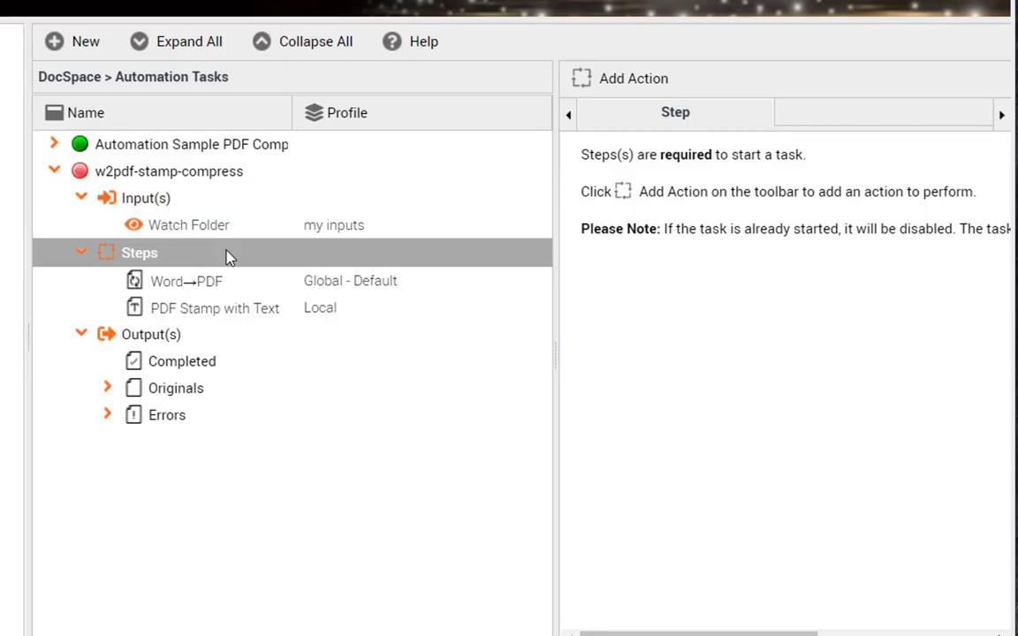
click(609, 80)
click(857, 202)
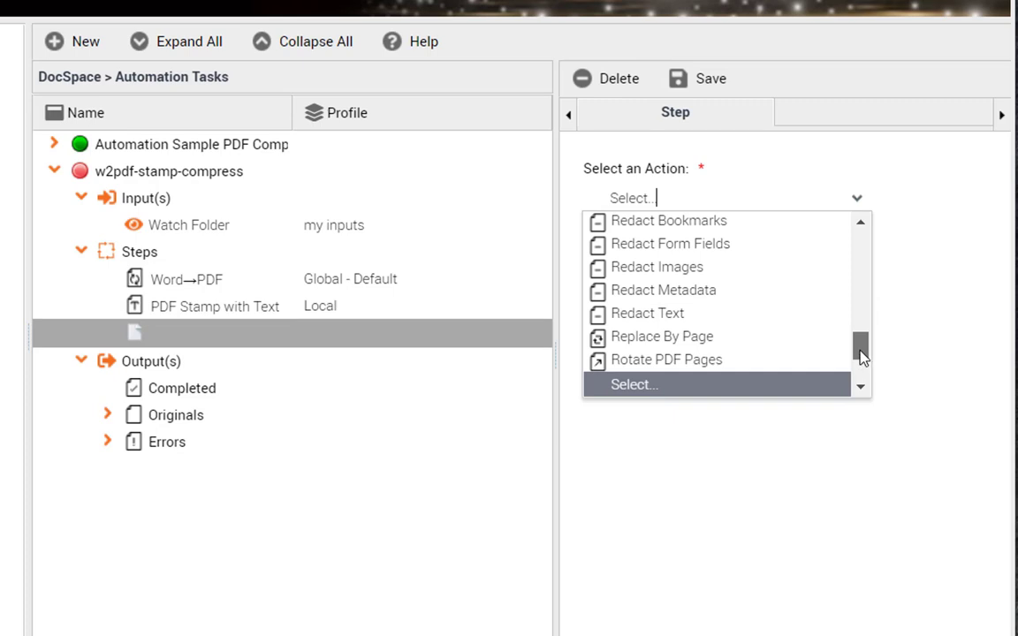
drag(863, 351, 852, 313)
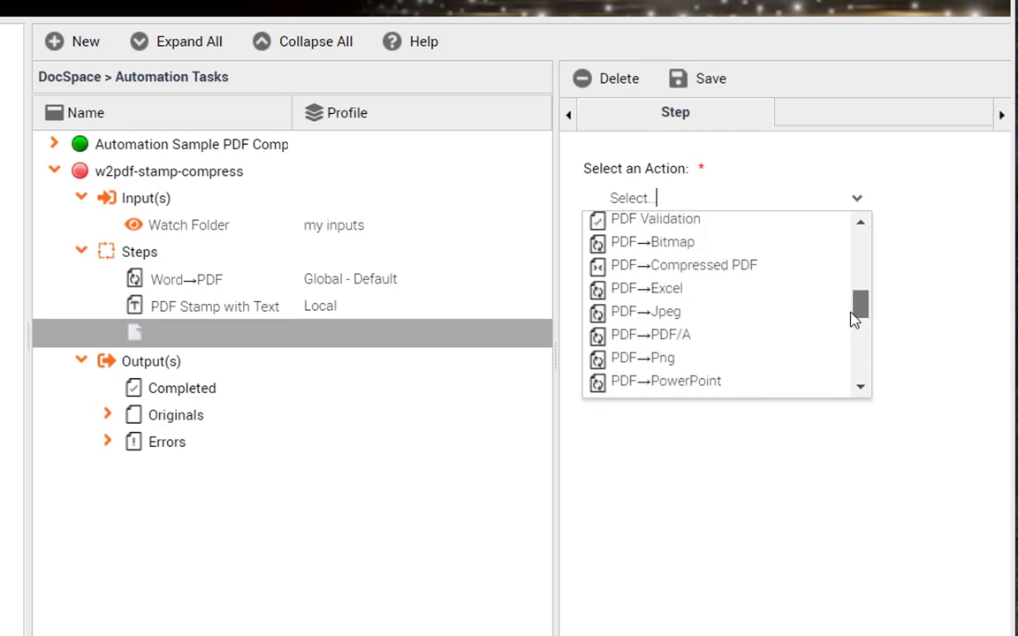
click(739, 265)
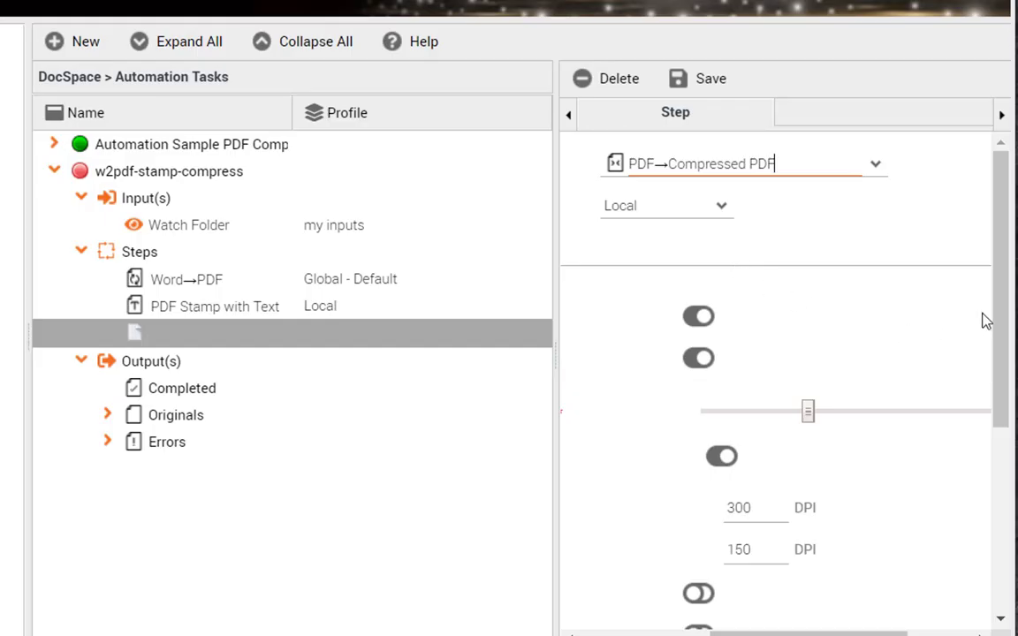
click(721, 207)
click(711, 233)
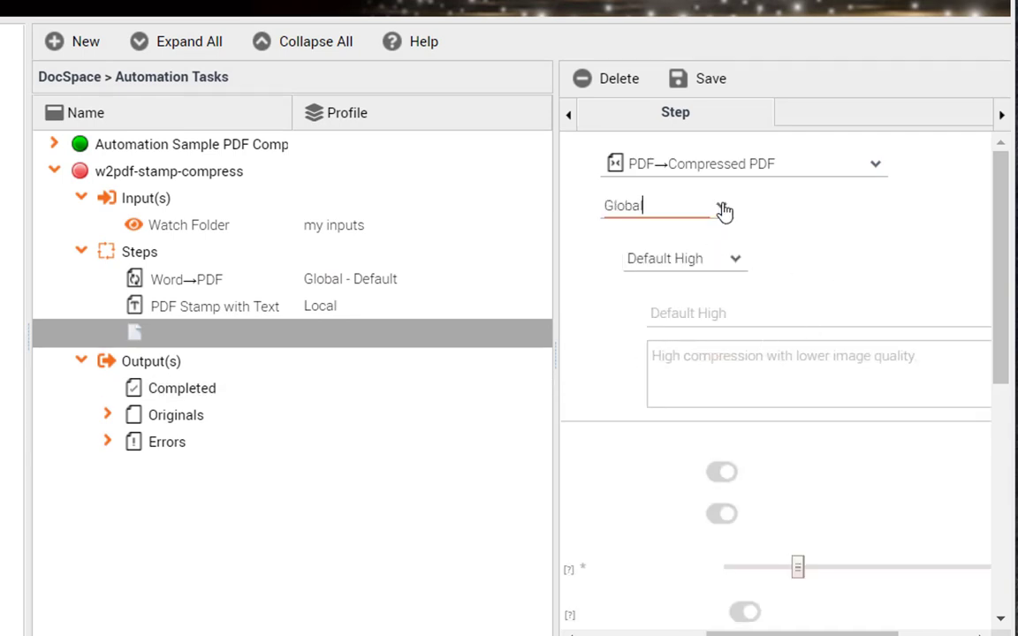
click(681, 212)
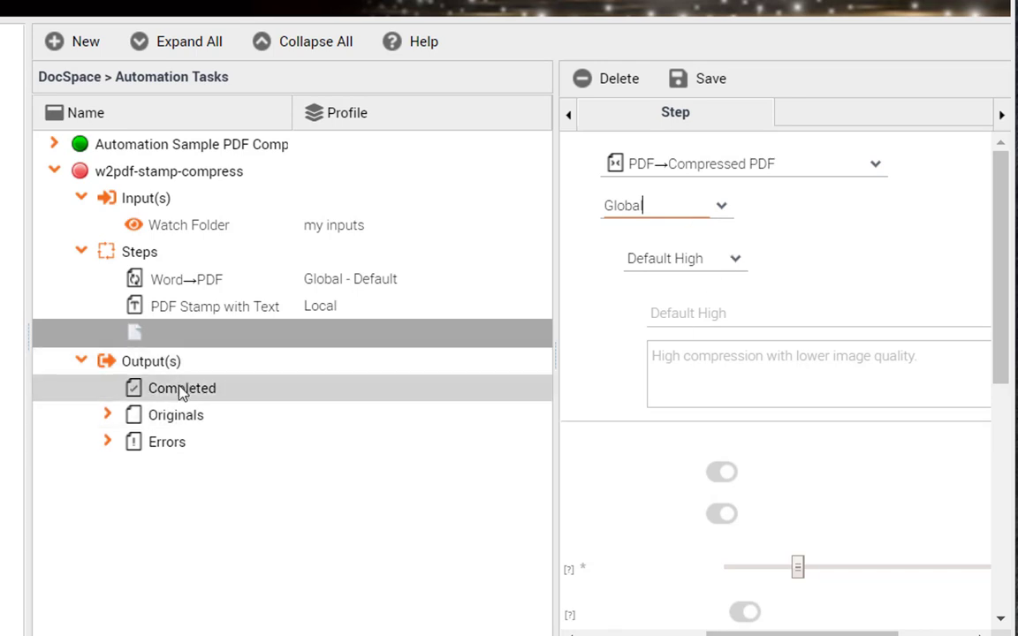
click(687, 81)
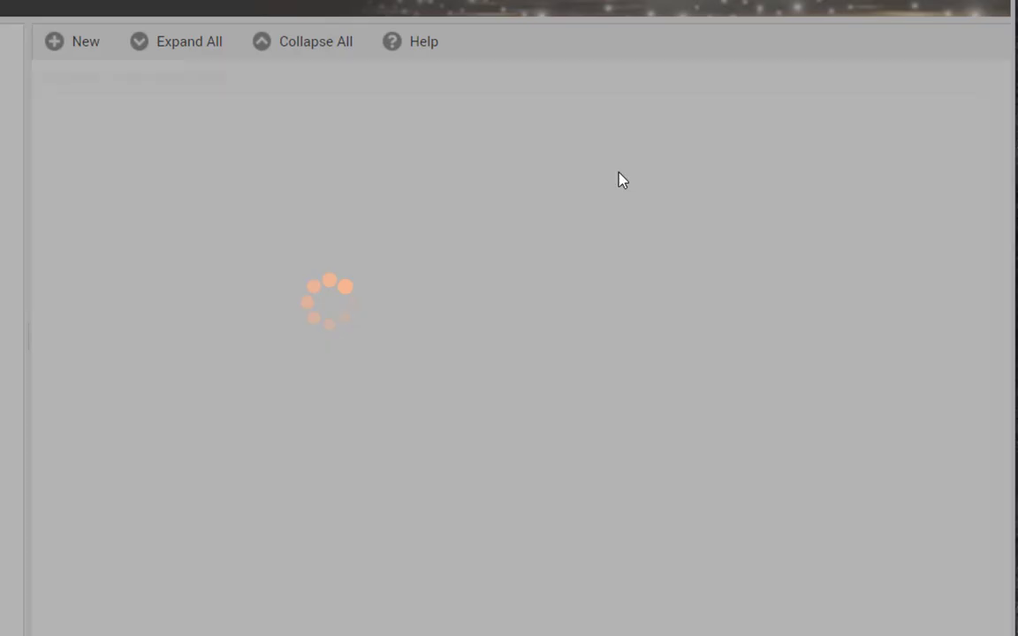
- Add a File System output connector to the Completed outputs of the w2pdf-stamp-compress task
click(185, 389)
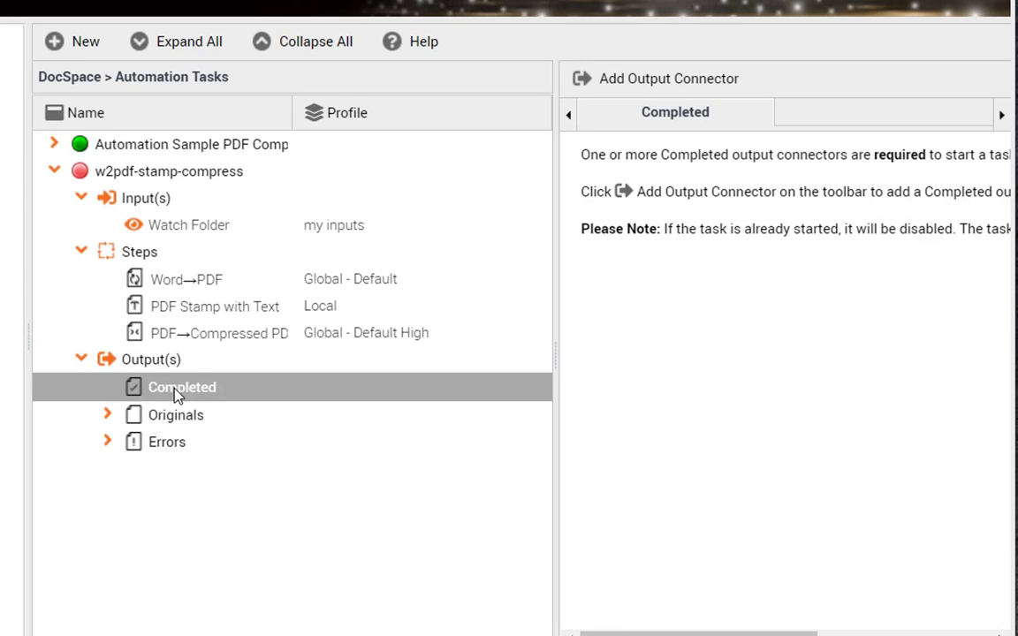
click(633, 81)
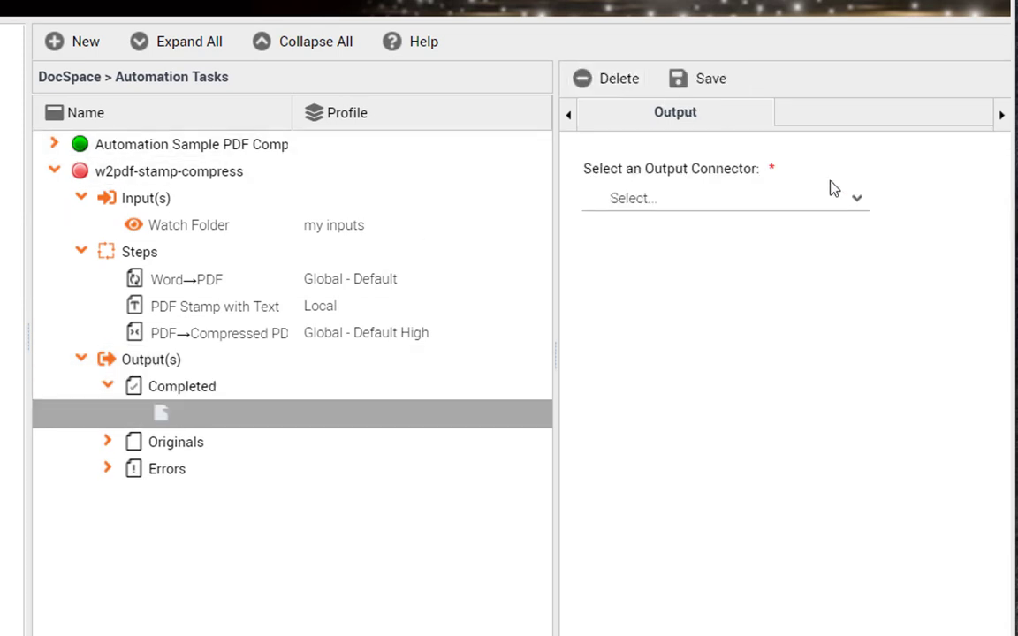
click(855, 199)
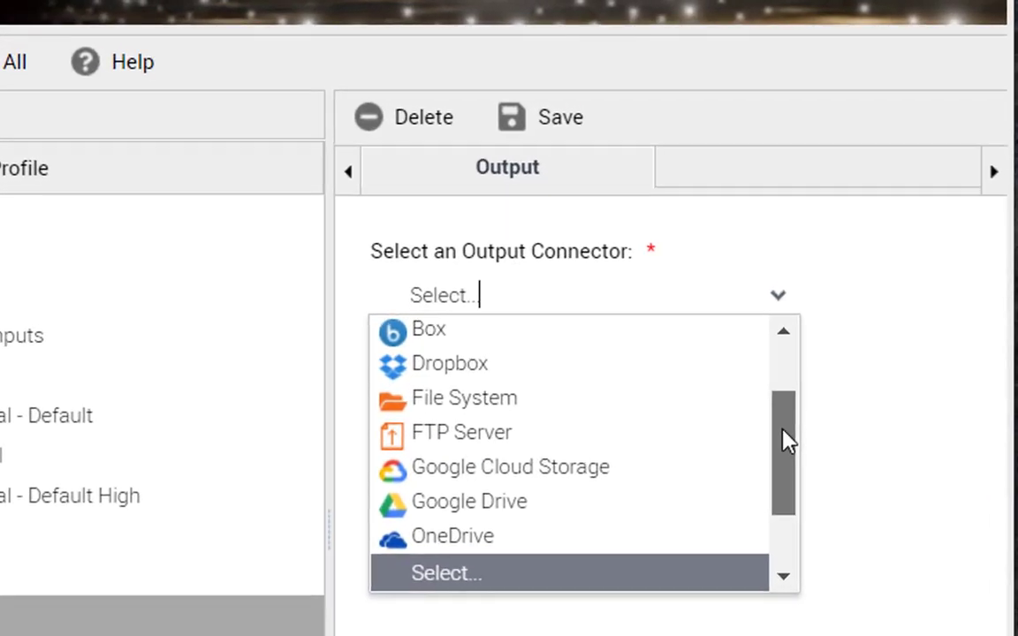
click(569, 346)
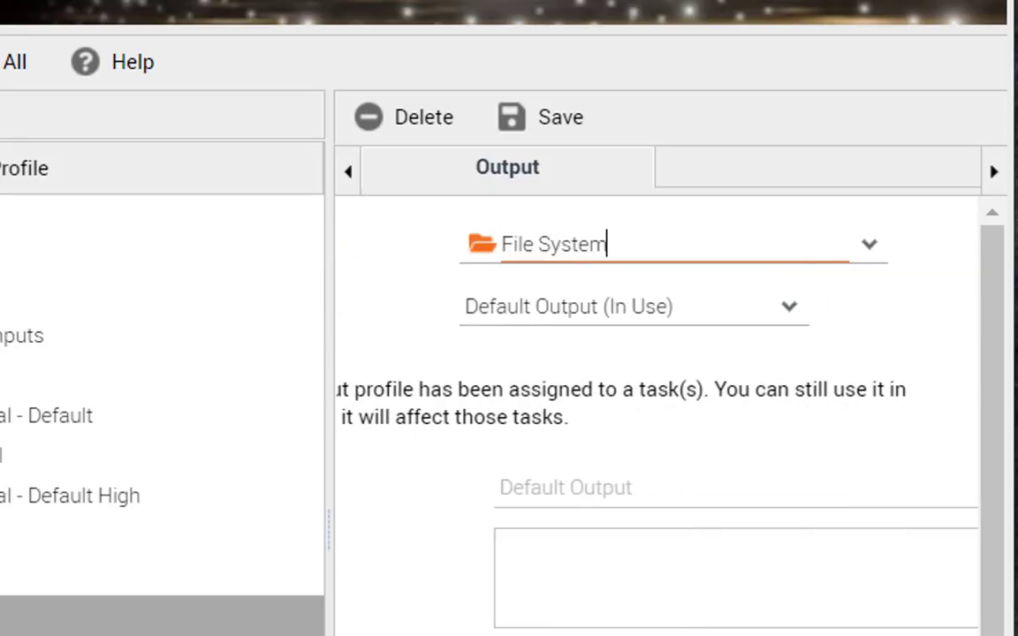
- Create a new output profile for the Completed connector and name it "my outputs"
click(789, 312)
click(755, 358)
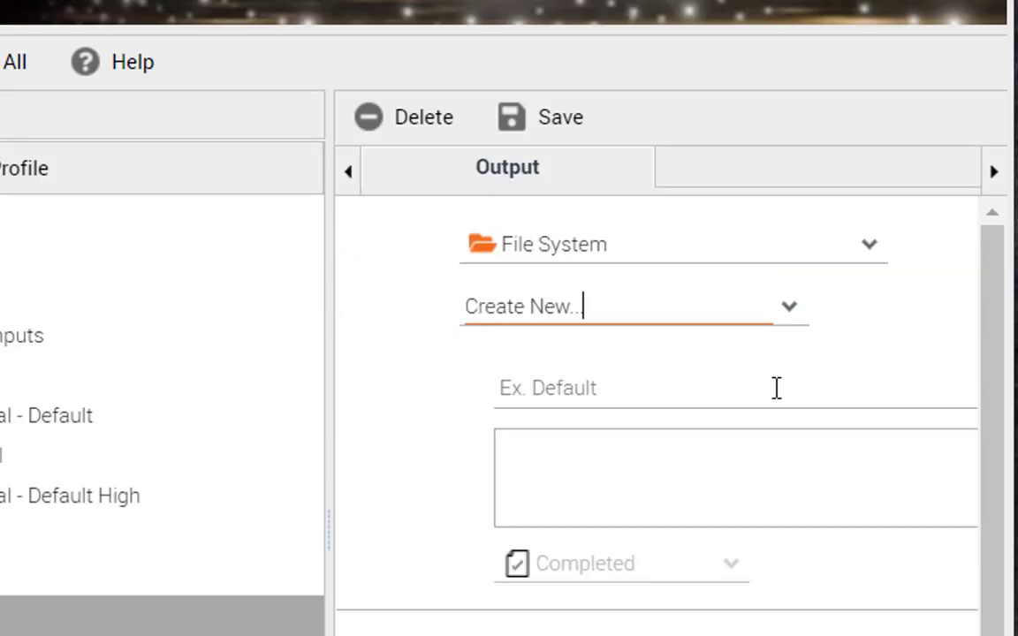
click(663, 393)
text(my)
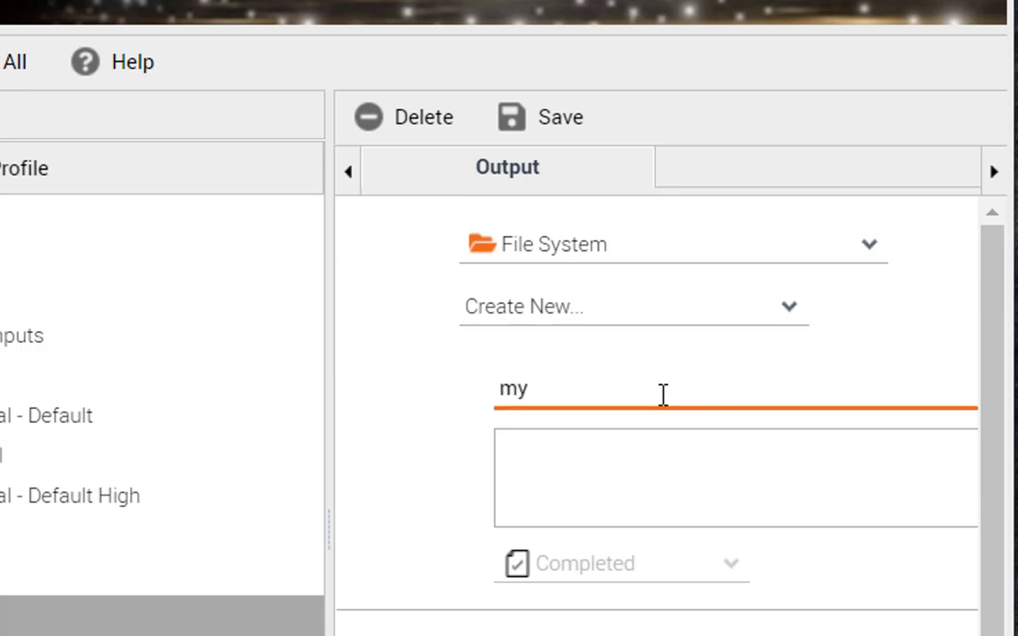
text( putputs)
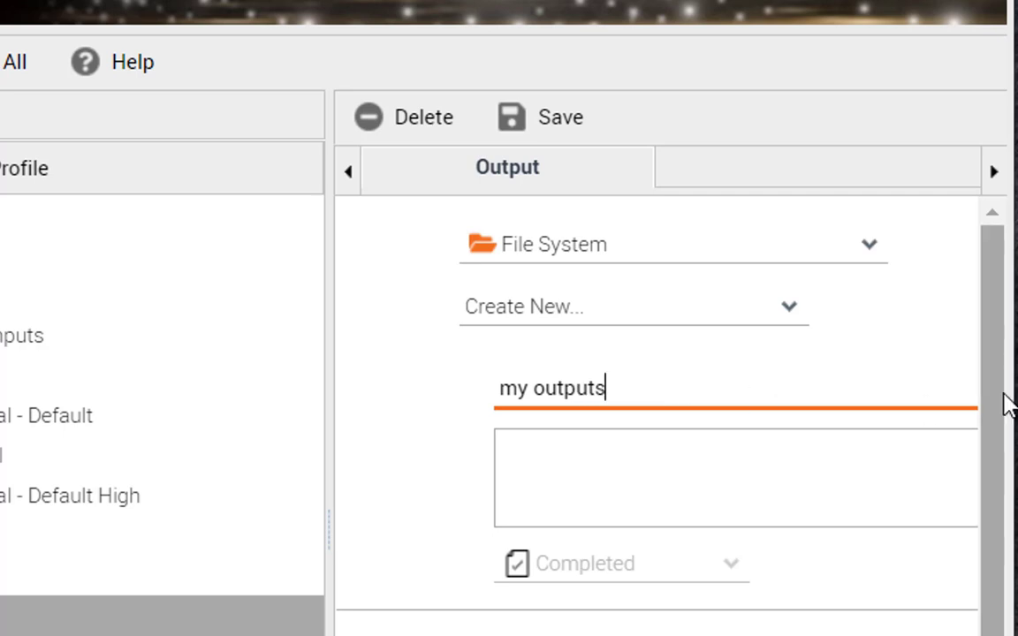
- Set the my outputs profile's folder location to Desktop > DocSpace > DocSpaceAutomation > myOutput and save the connector
scroll(1006, 478, down, 3)
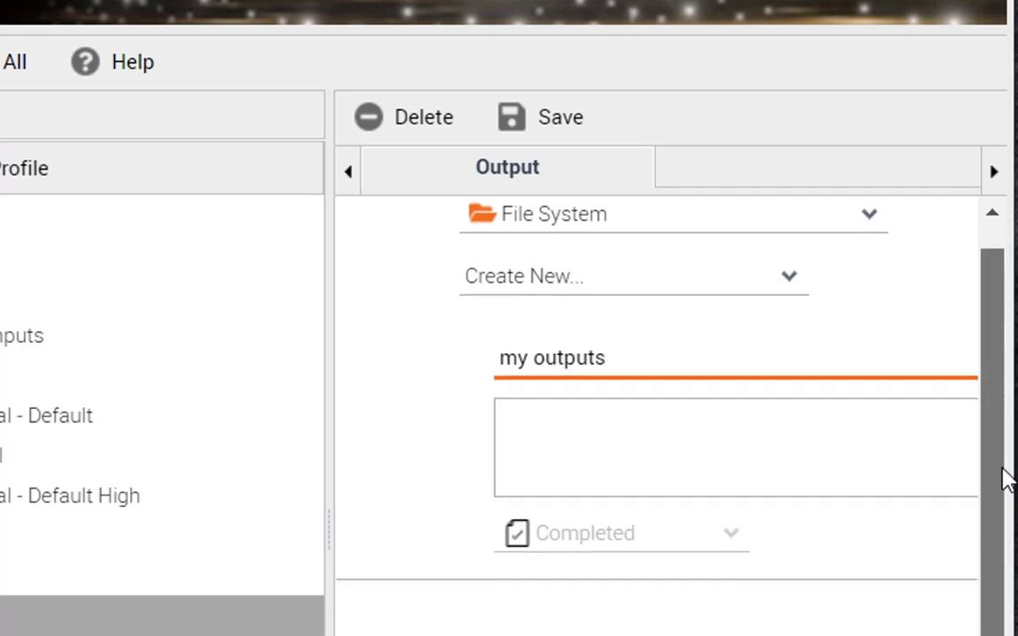
scroll(657, 416, right, 3)
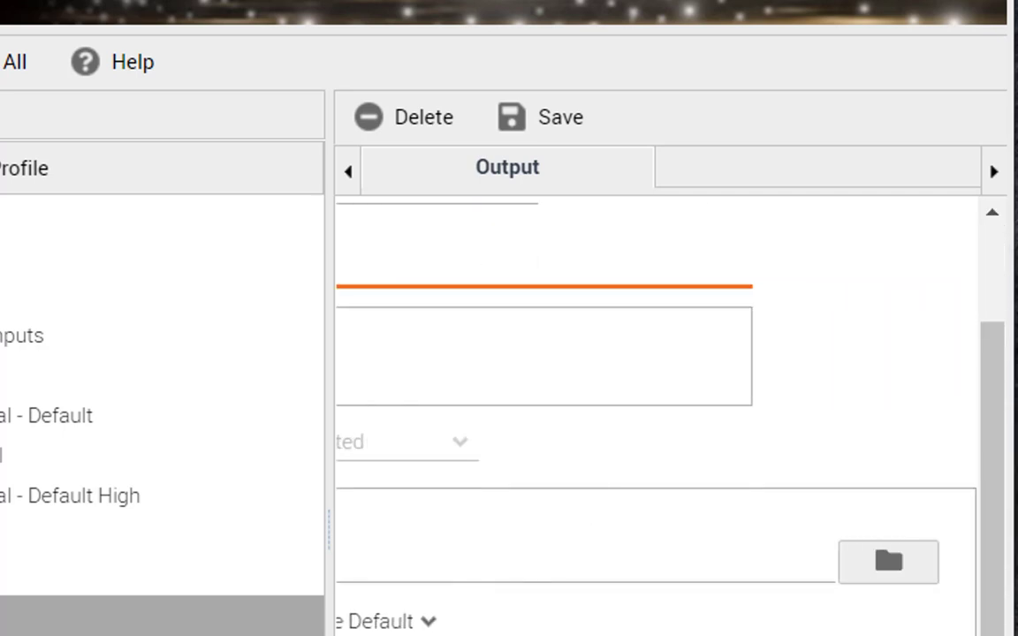
click(890, 577)
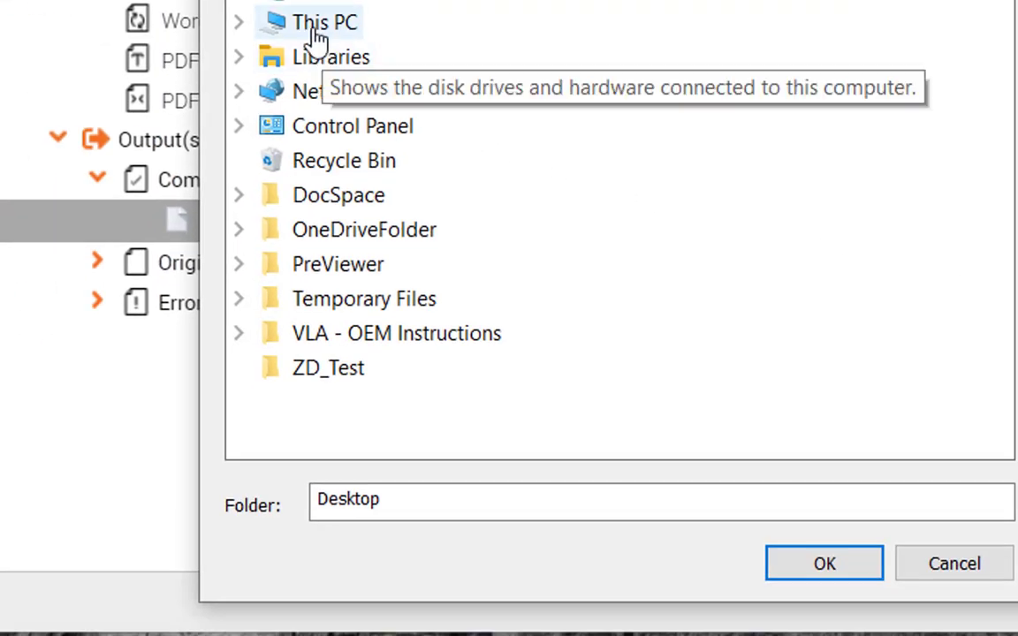
double_click(288, 21)
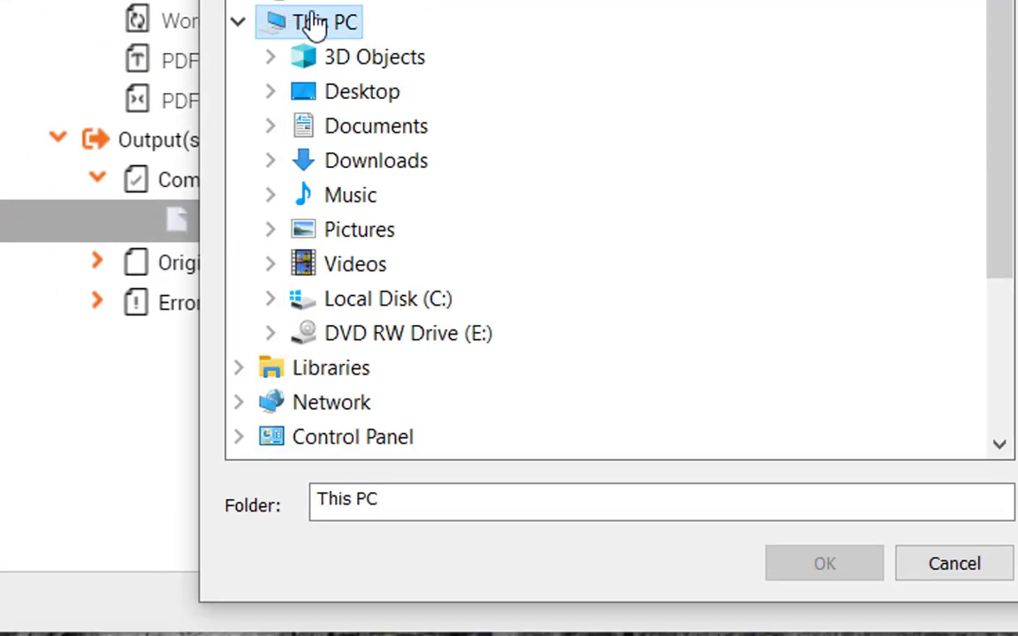
double_click(369, 95)
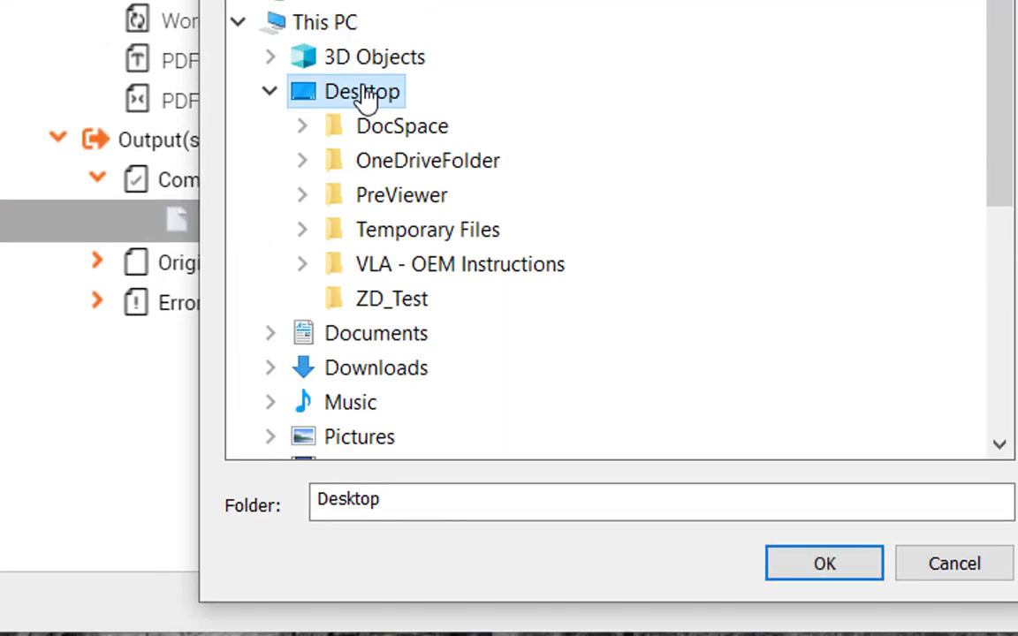
double_click(380, 129)
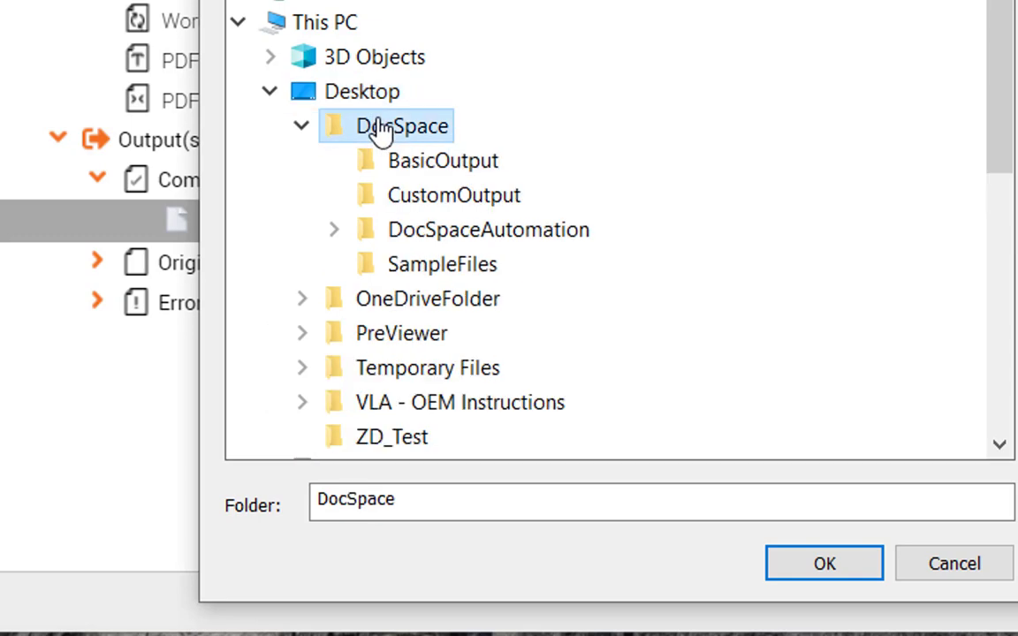
double_click(430, 232)
click(469, 369)
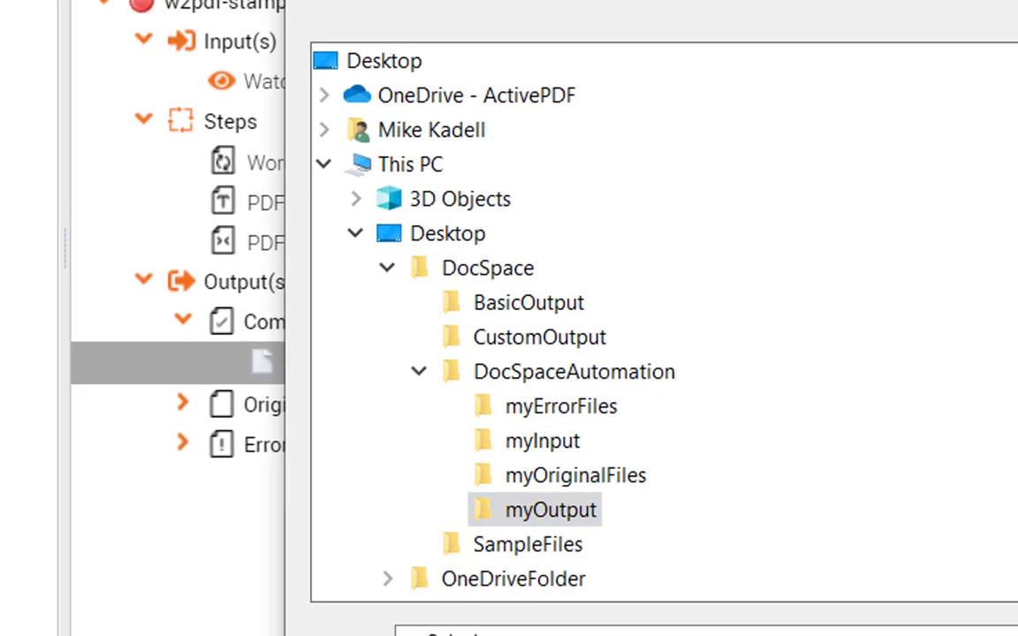
key(Return)
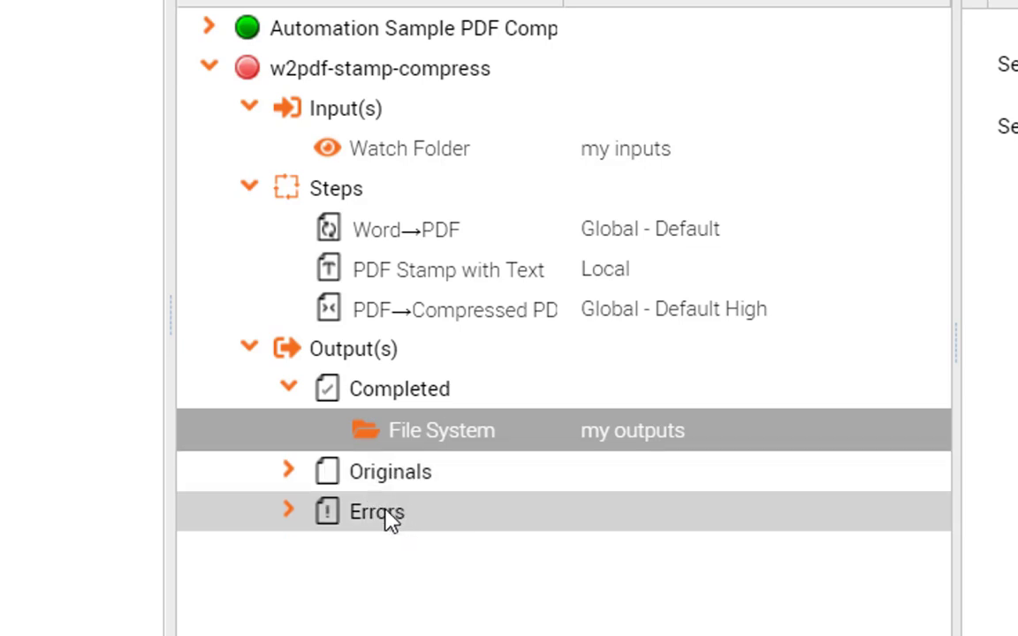
- Add a File System output connector to the Errors outputs of the w2pdf-stamp-compress task
click(389, 521)
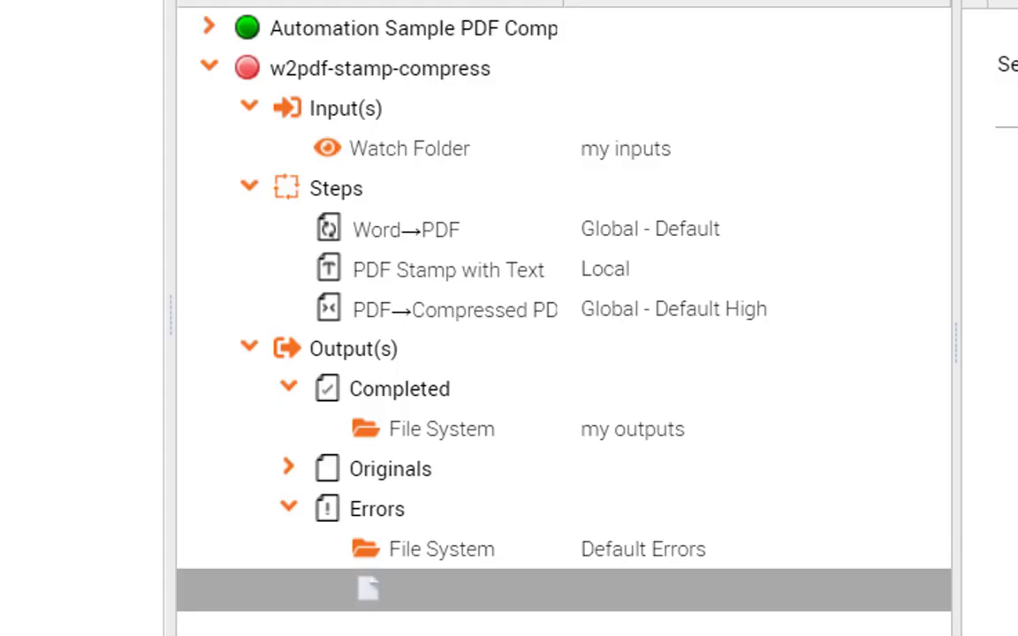
click(923, 154)
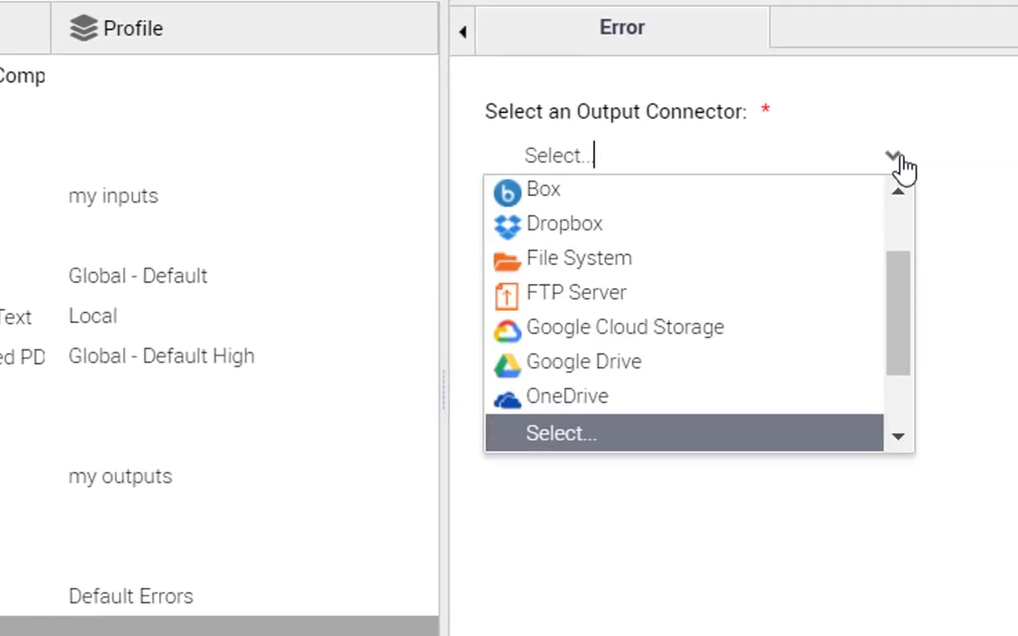
drag(904, 310, 881, 263)
click(587, 368)
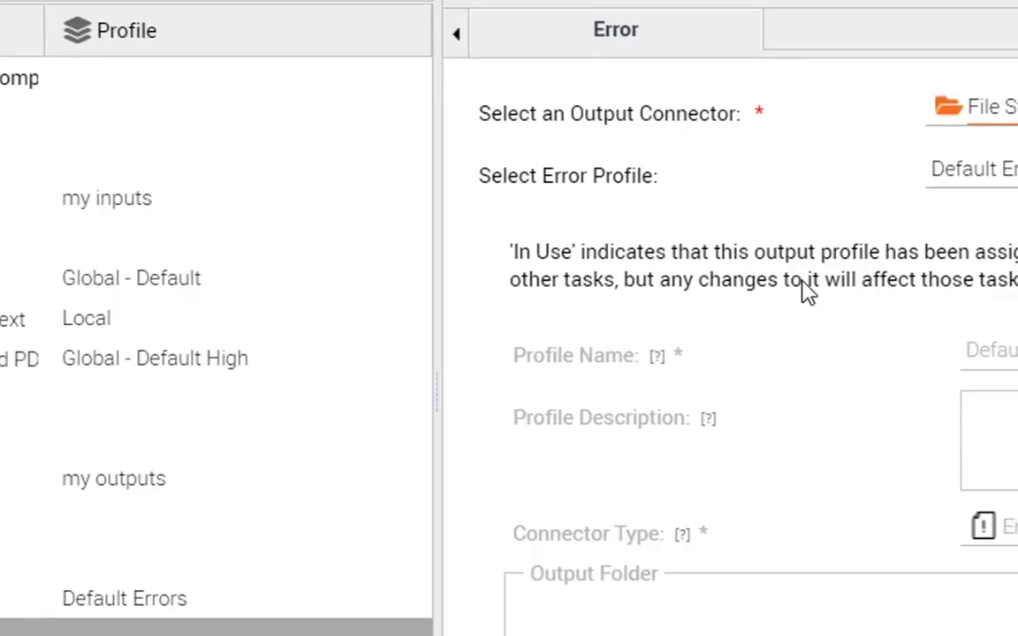
- Create a new error profile for the Errors connector and name it "my errors"
click(841, 212)
click(827, 255)
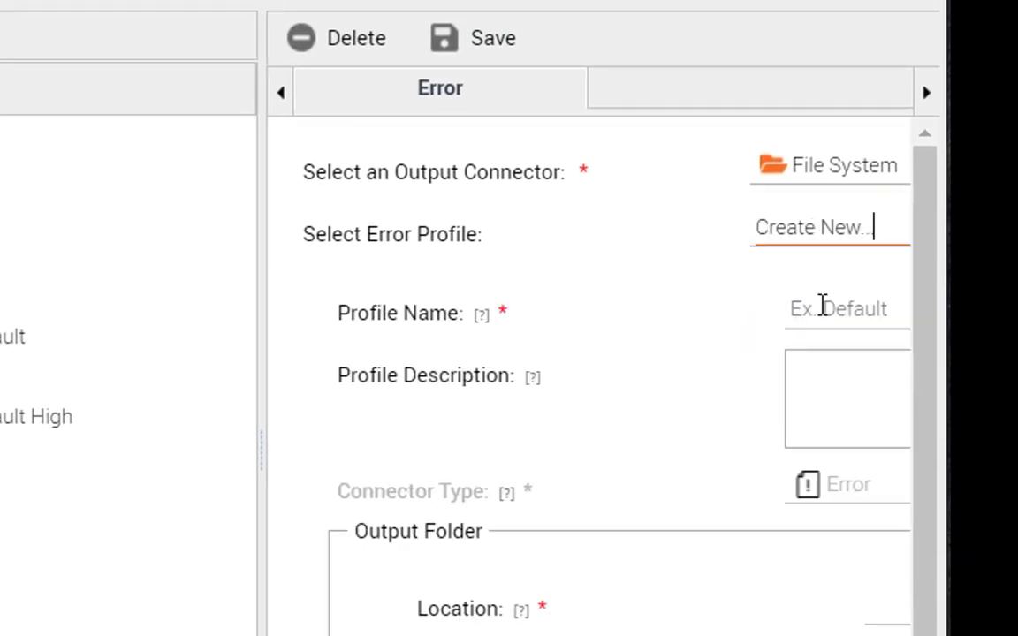
click(875, 292)
text(my errors)
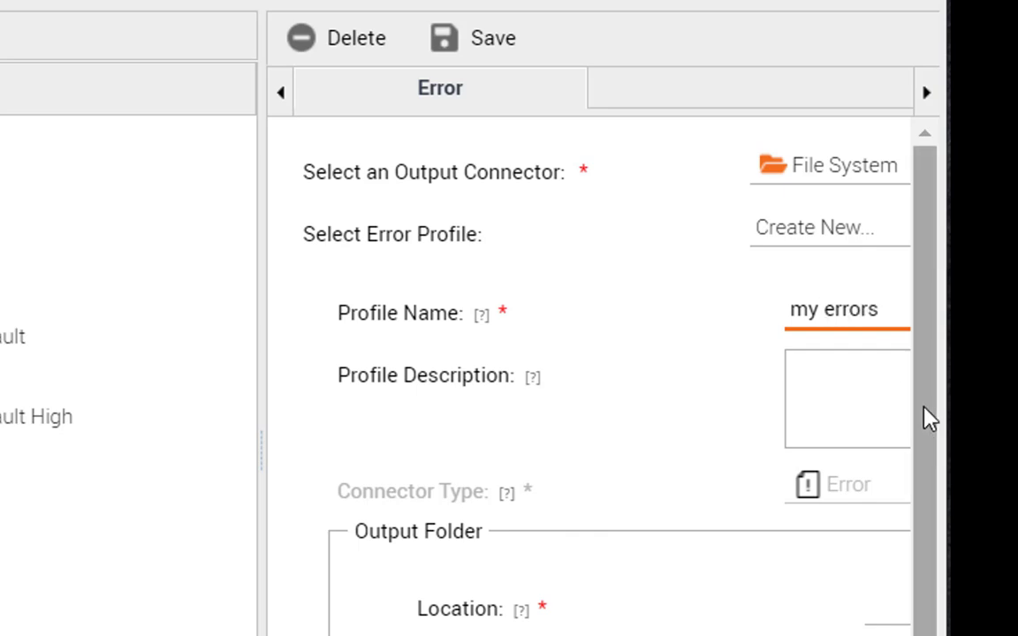
- Set the my errors profile's folder location to Desktop > DocSpace > DocSpaceAutomation > myErrorFiles and save the connector
scroll(927, 416, down, 3)
drag(539, 635, 828, 634)
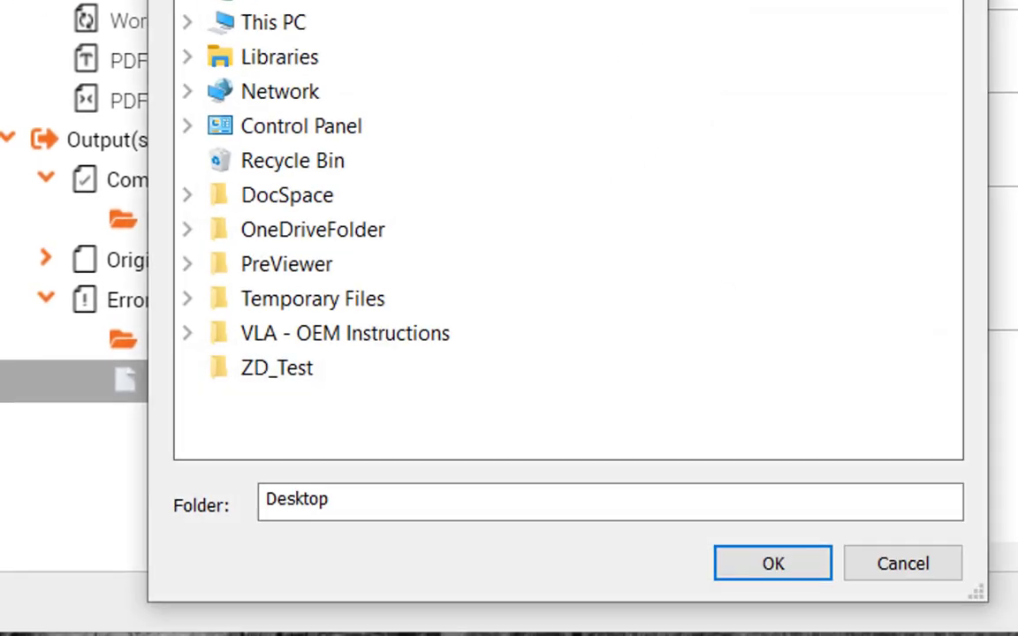
double_click(237, 26)
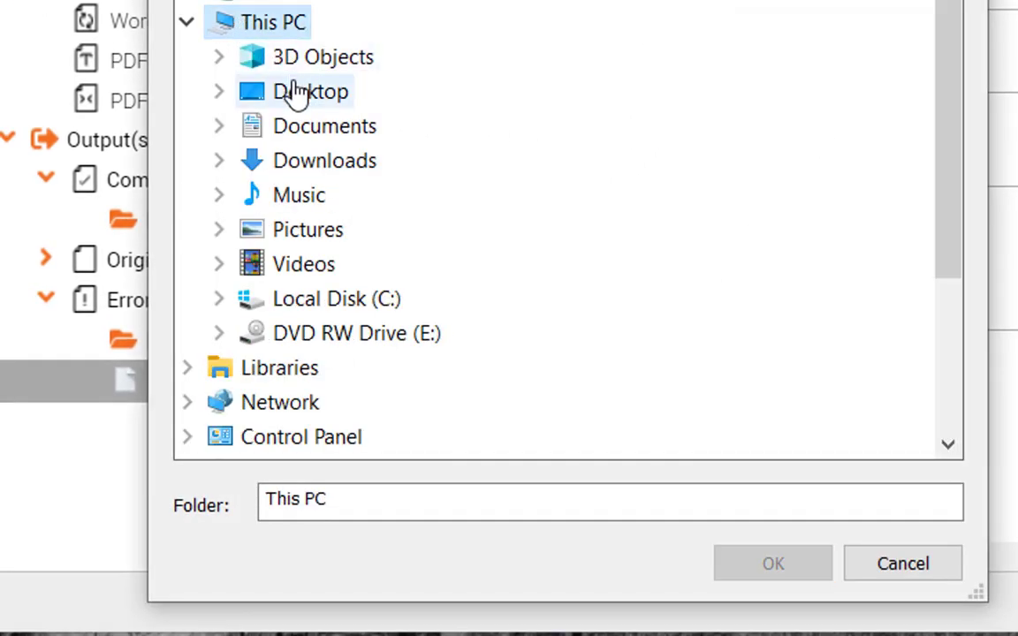
double_click(298, 91)
double_click(340, 135)
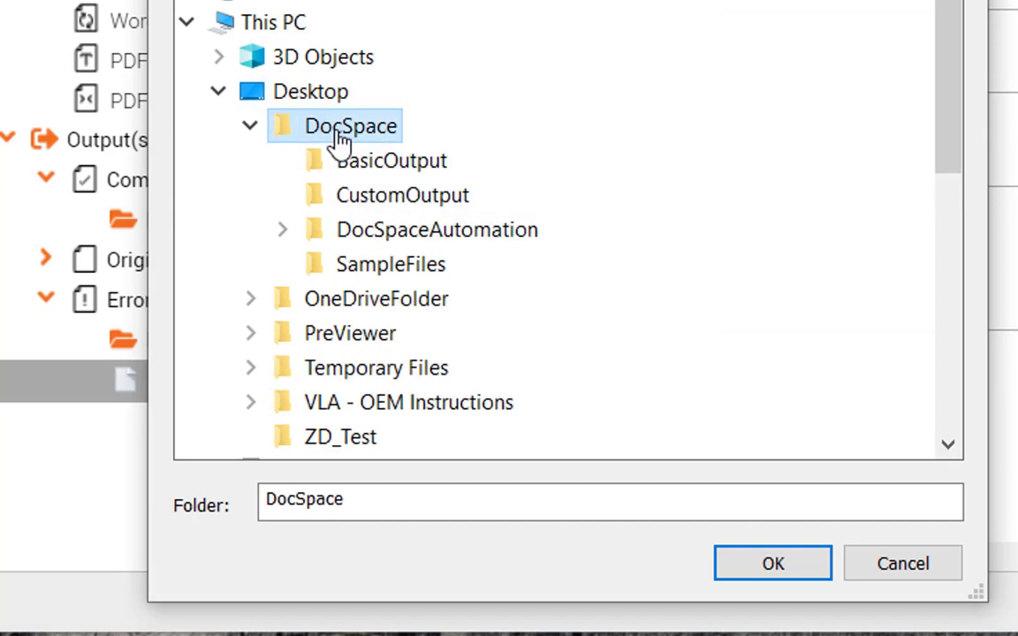
double_click(386, 234)
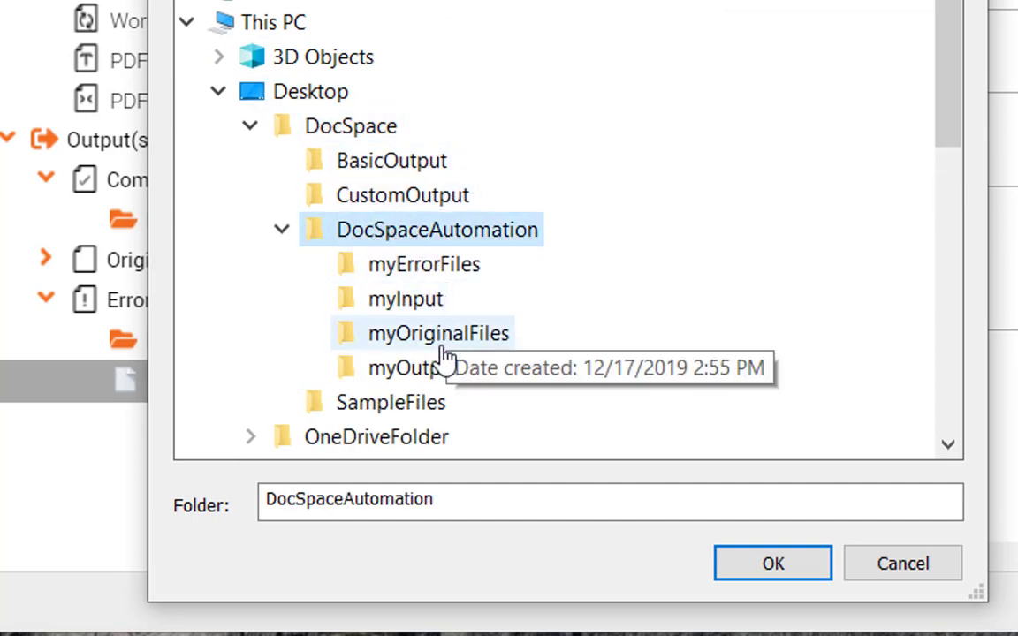
click(417, 267)
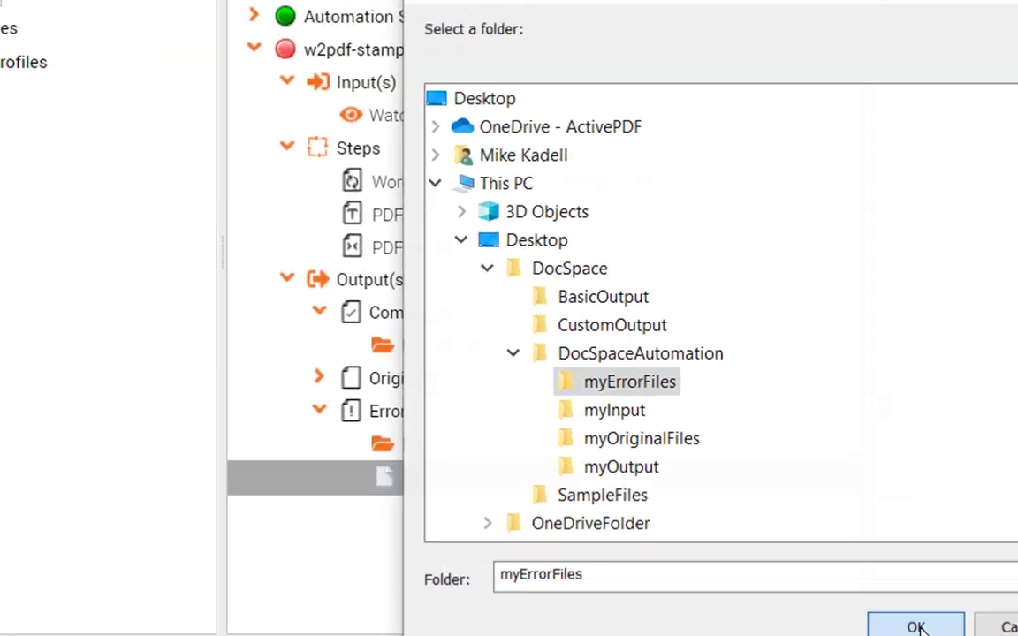
click(811, 573)
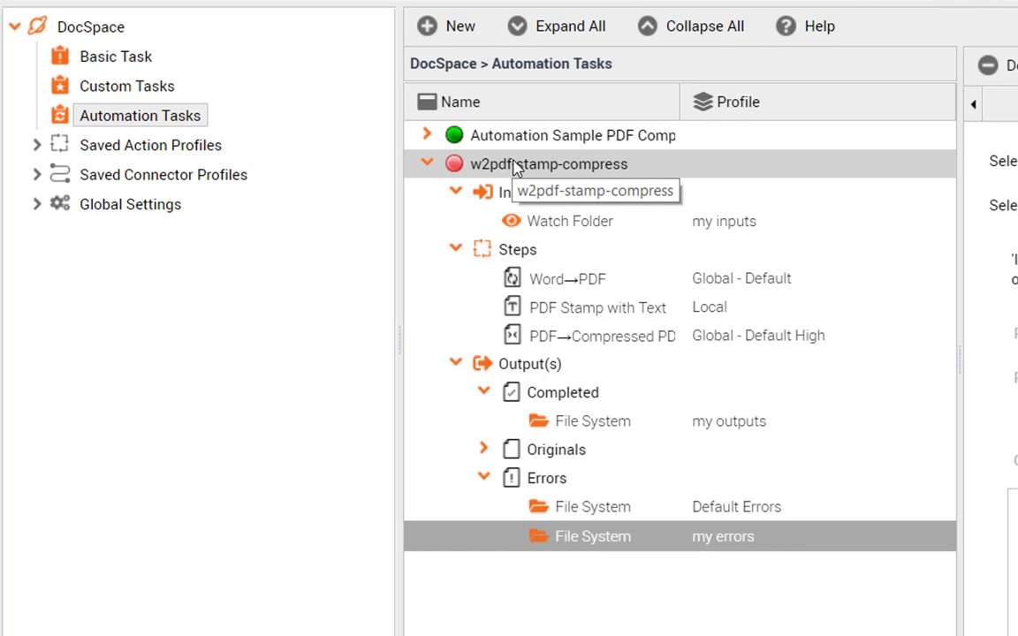
- Collapse the automation task list, select the w2pdf-stamp-compress task, and save and start it
click(672, 28)
click(484, 166)
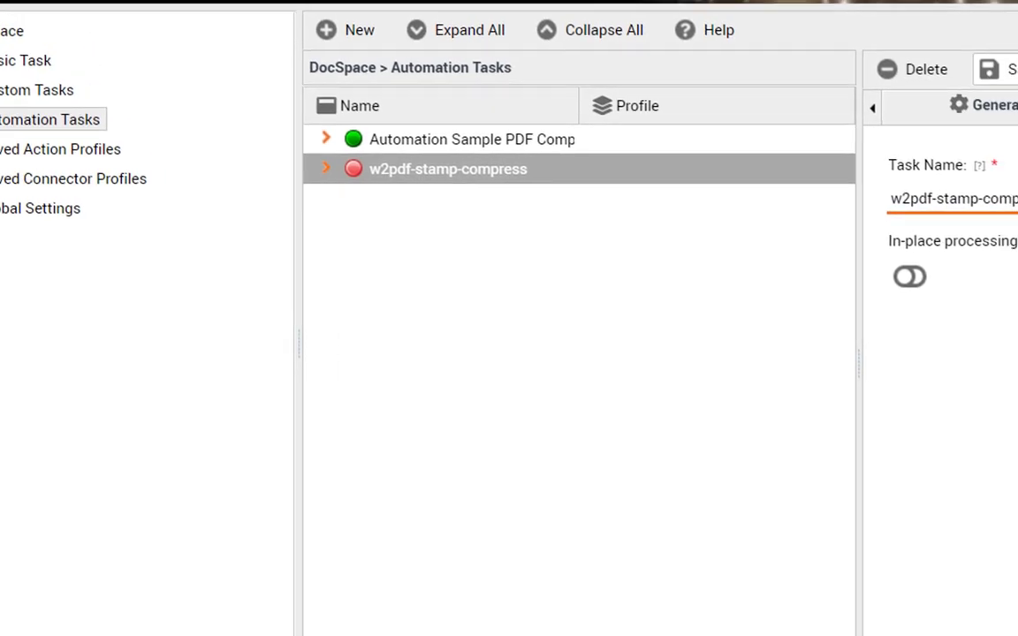
click(762, 89)
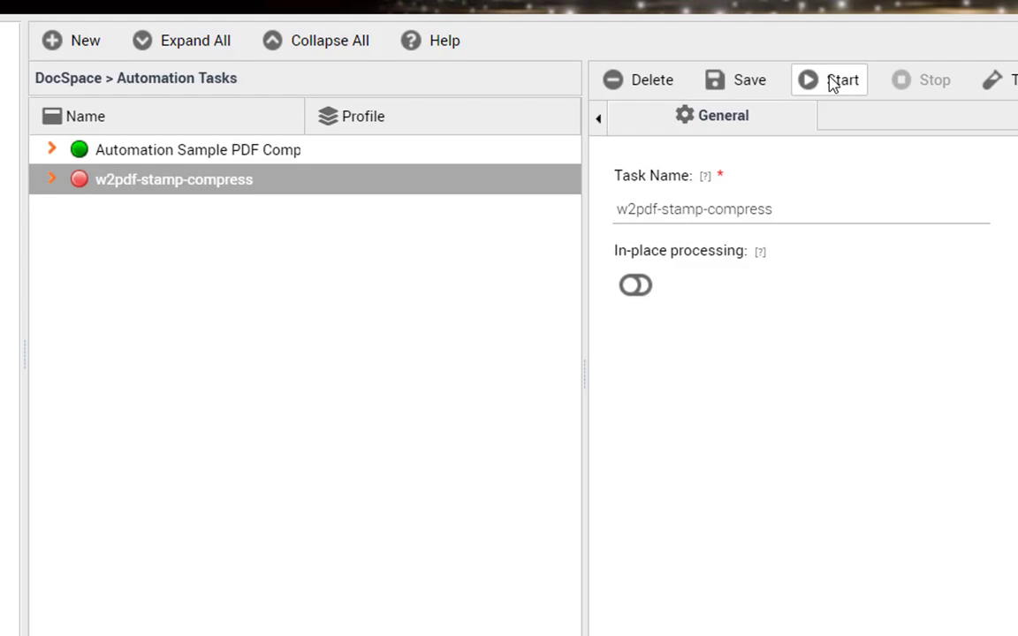
click(831, 81)
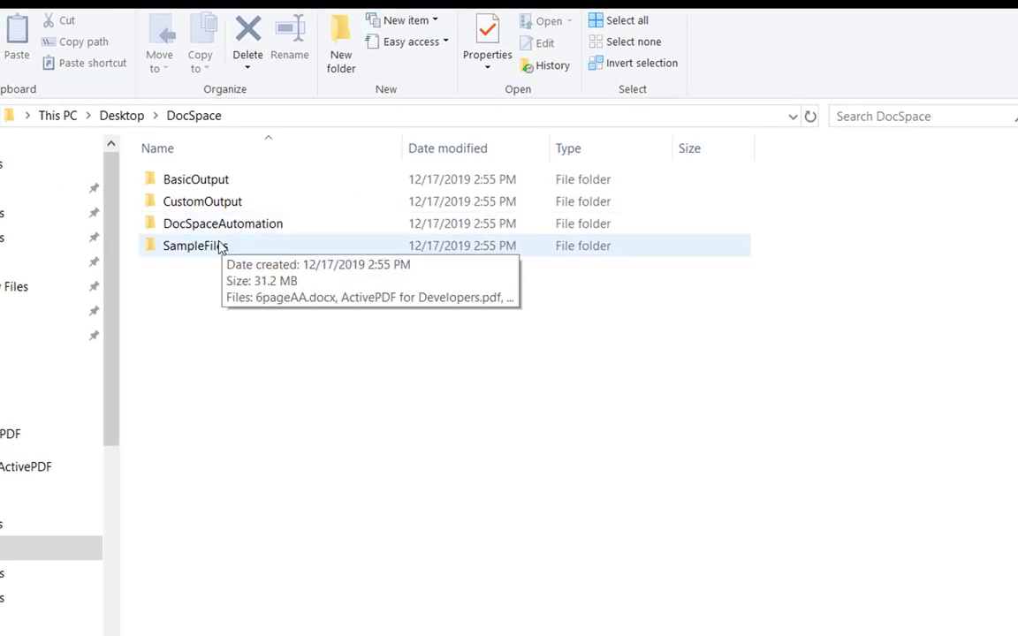
- In File Explorer, sort the DocSpace SampleFiles folder by type and copy its six Word documents, from 6pageAA.docx to sample-docx-file-for-testing.docx
double_click(220, 246)
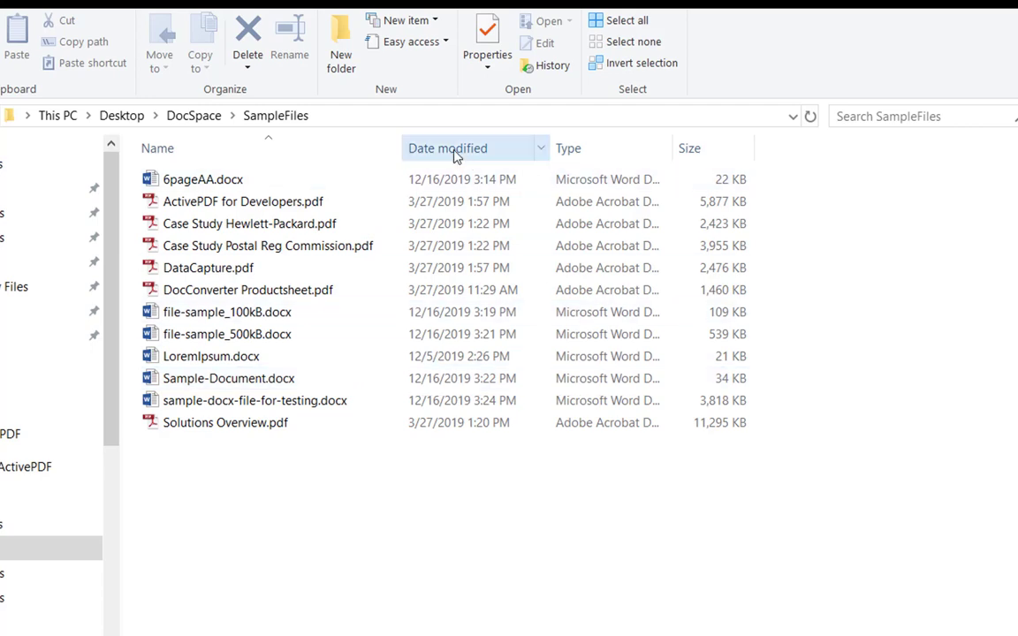
click(578, 149)
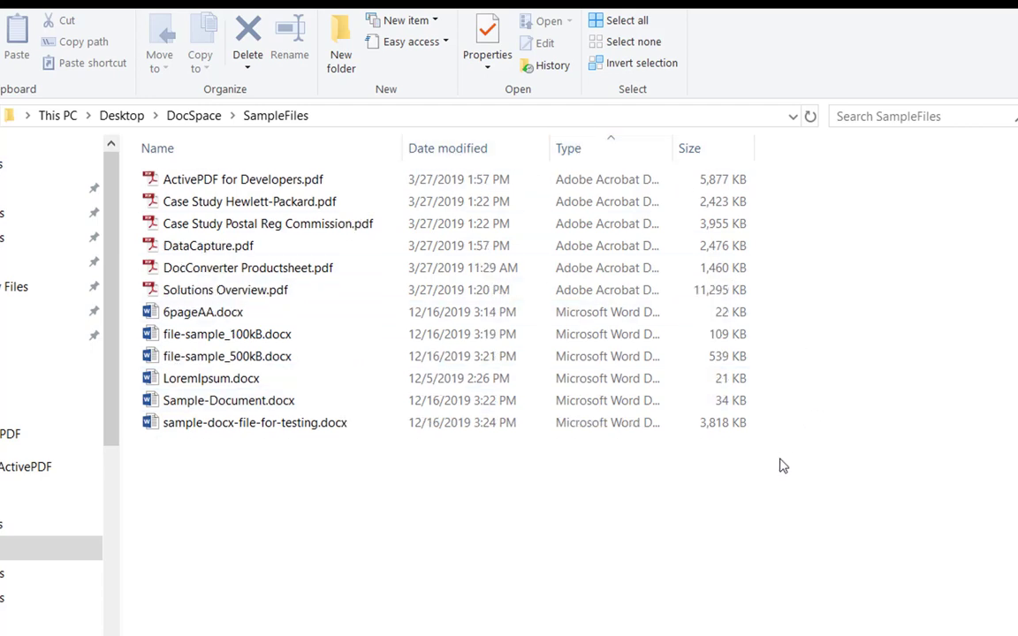
drag(781, 465, 446, 297)
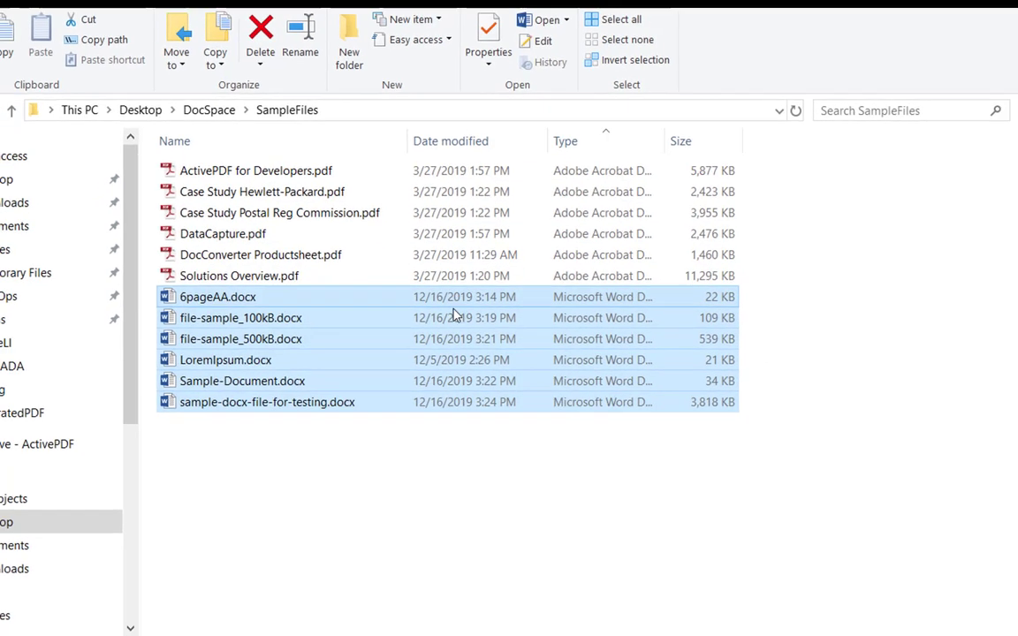
right_click(453, 315)
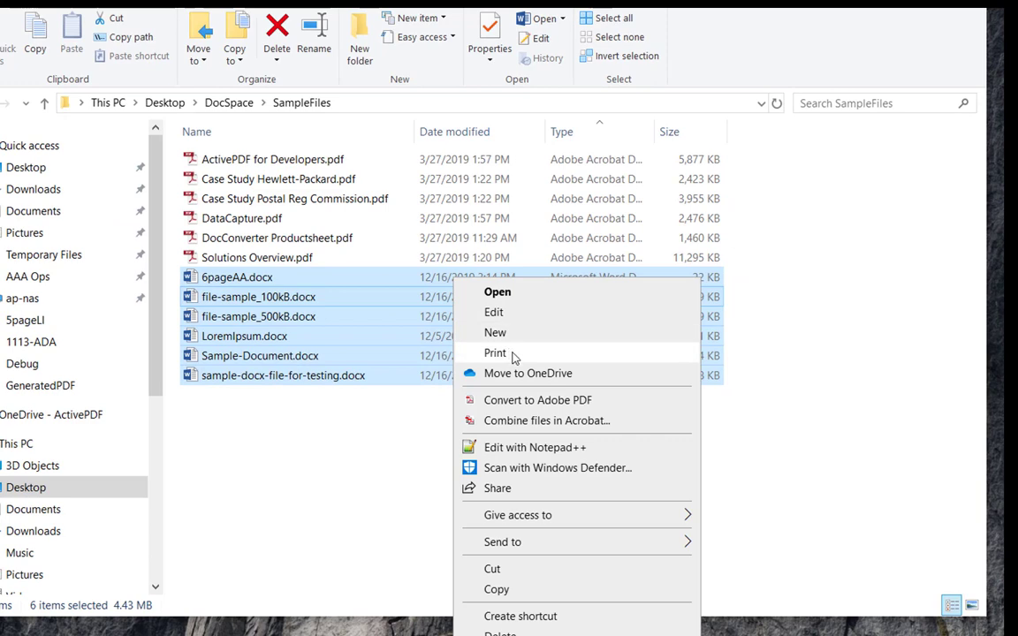
click(522, 589)
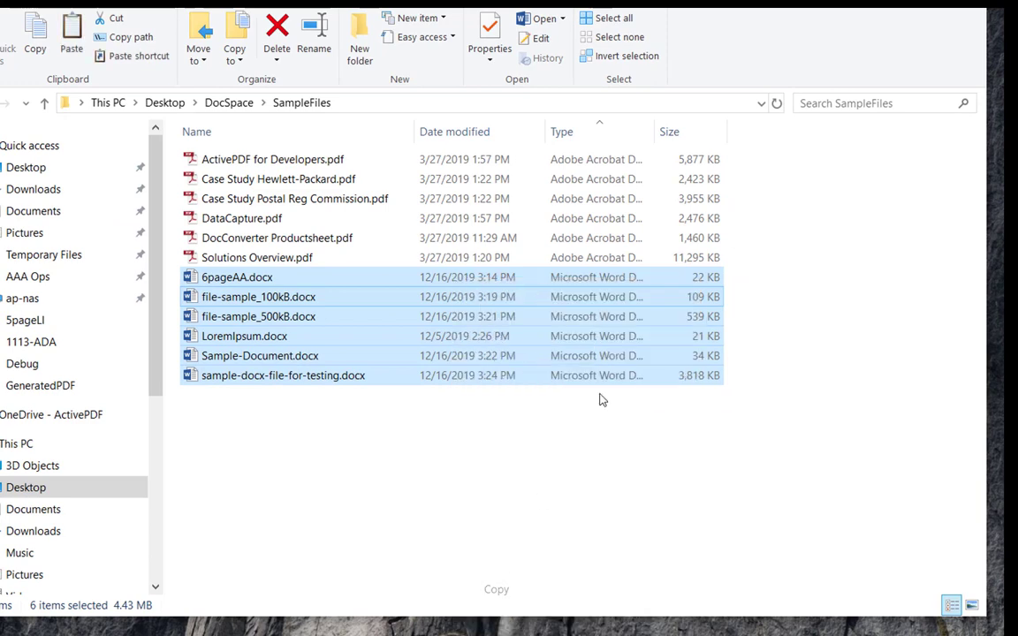
- Paste the copied Word documents into the myInput folder inside DocSpace > DocSpaceAutomation
click(230, 103)
double_click(318, 203)
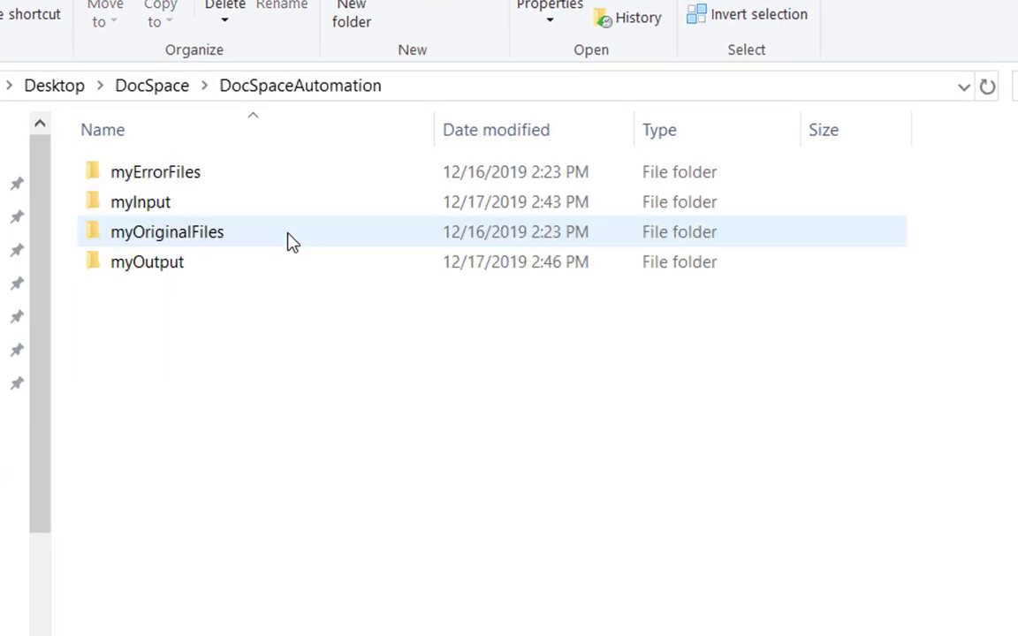
double_click(201, 211)
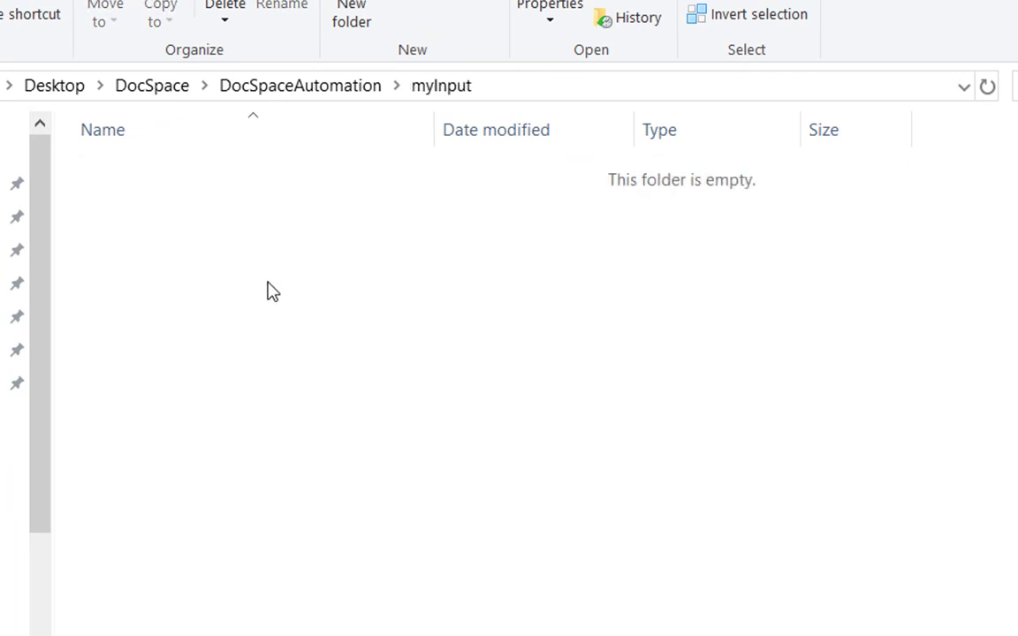
right_click(269, 290)
click(382, 479)
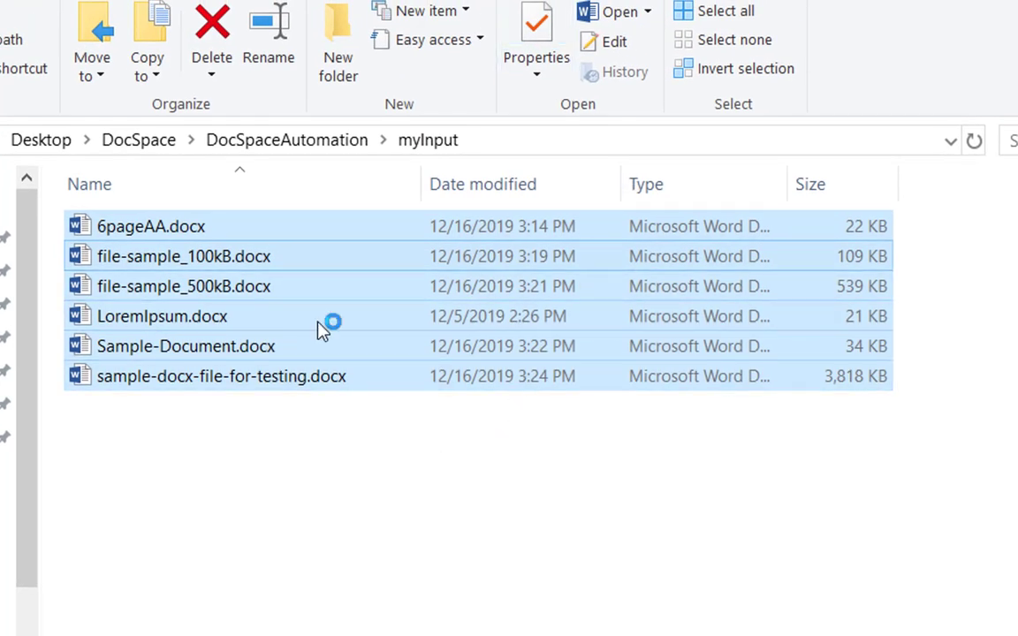
- Open 6pageAA.pdf from the DocSpaceAutomation > myOutput folder and examine the stamp on its first pages
click(283, 144)
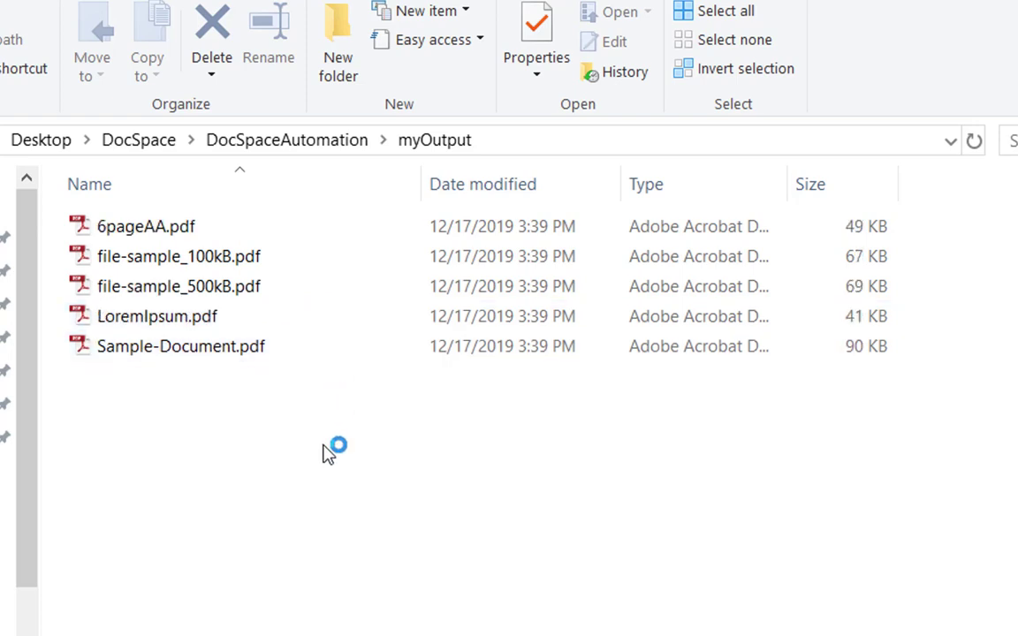
click(152, 226)
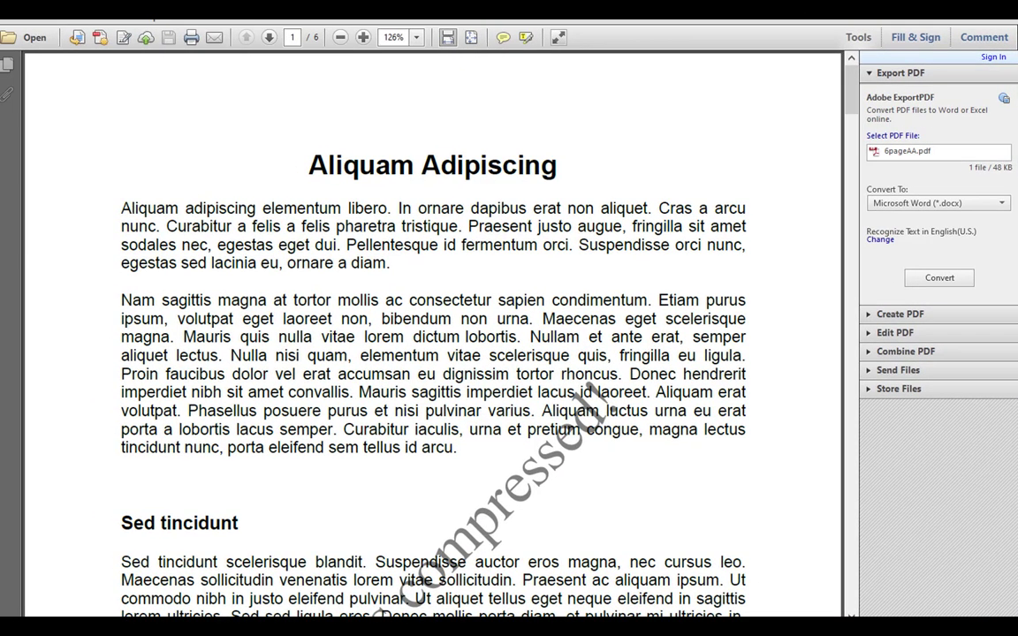
scroll(588, 300, down, 5)
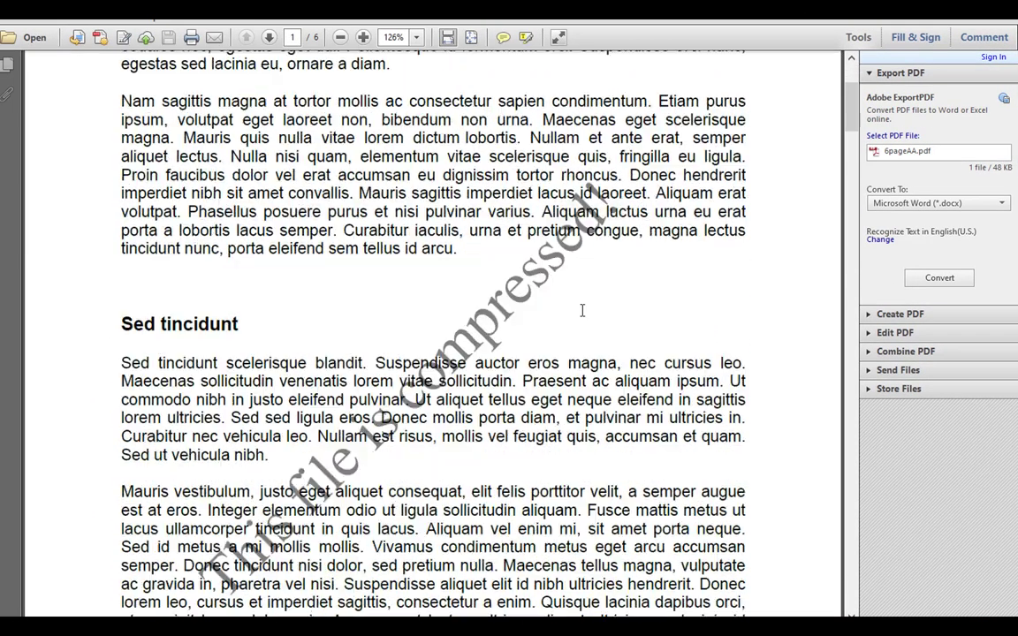
scroll(475, 339, down, 18)
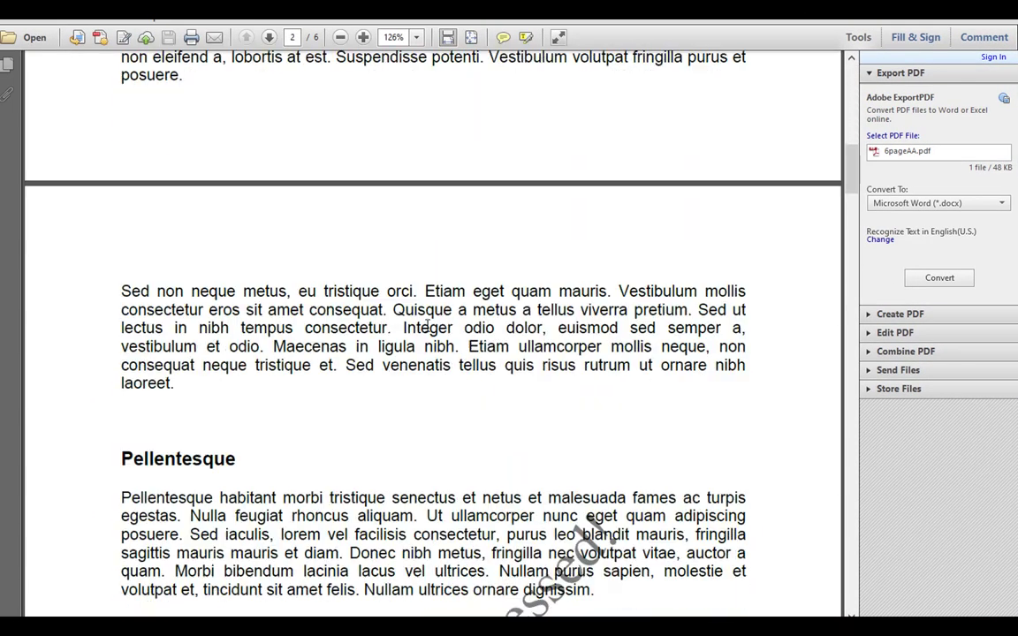
scroll(433, 313, down, 2)
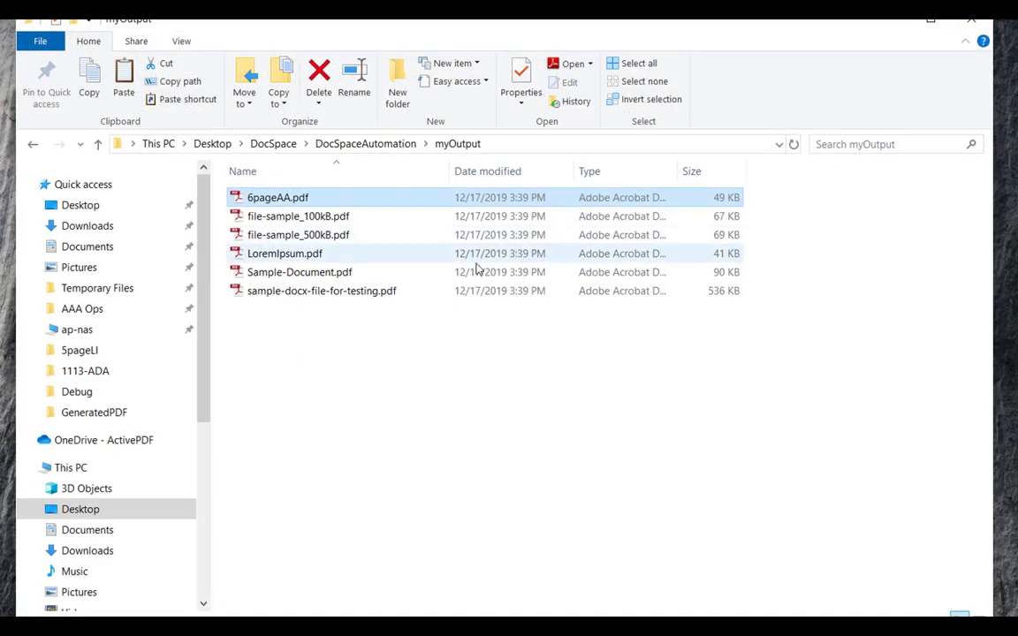
- Open Sample-Document.pdf from the myOutput folder, check the stamp on both pages, and close the document
double_click(319, 274)
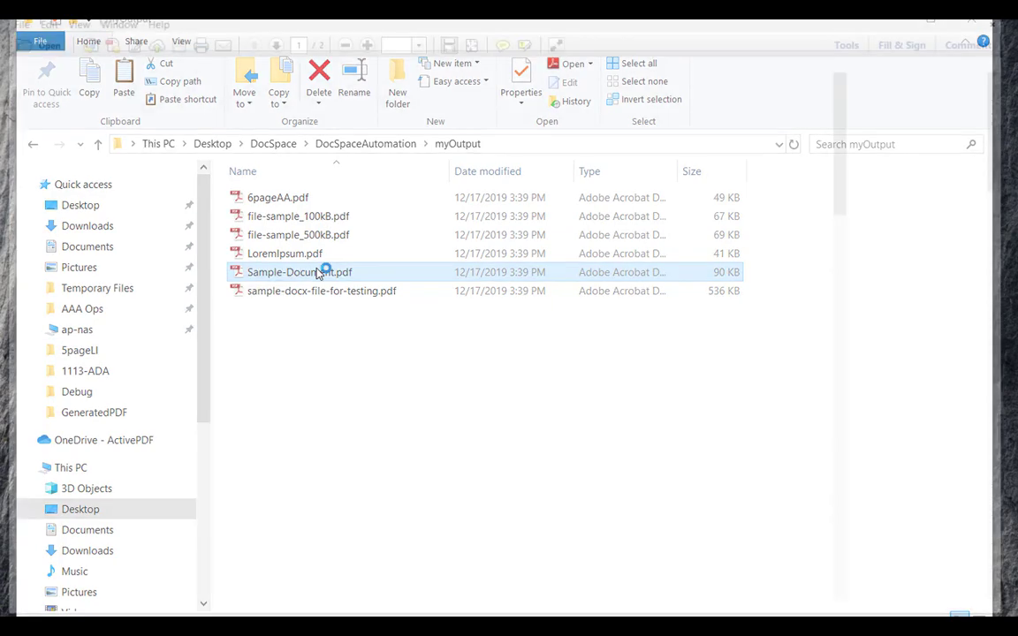
scroll(530, 227, down, 15)
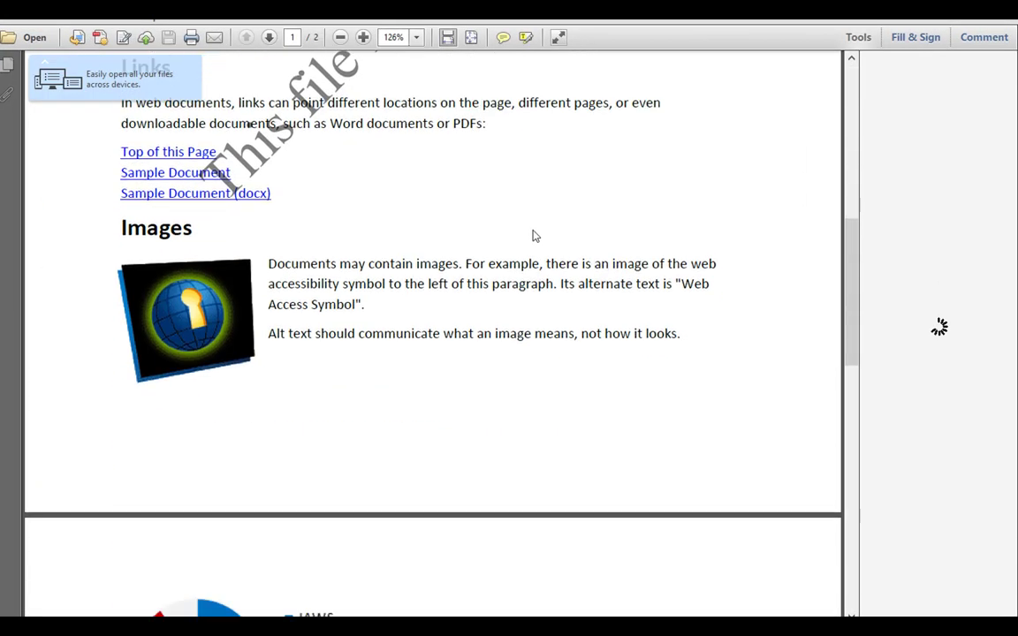
scroll(533, 240, down, 5)
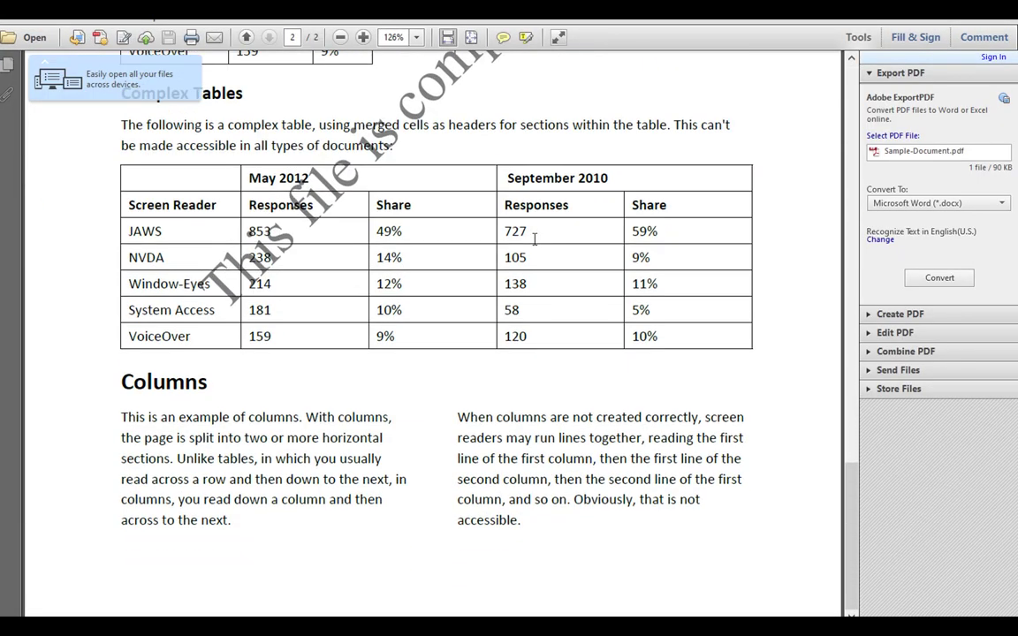
click(995, 7)
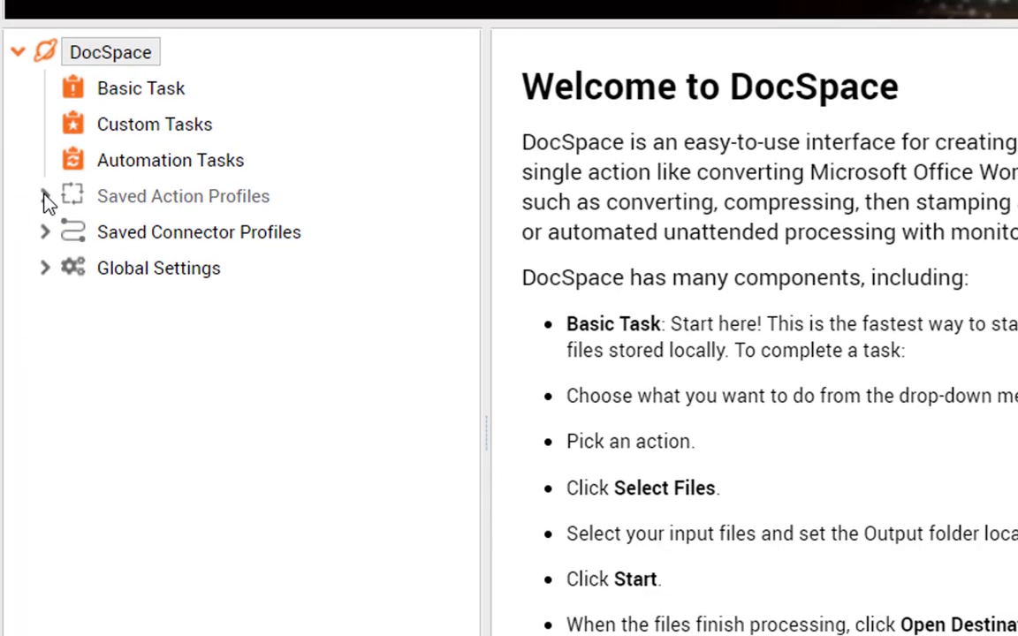
- In DocSpace, review the saved action profile categories and the available input and output connector types, collapsing each list after viewing
click(45, 373)
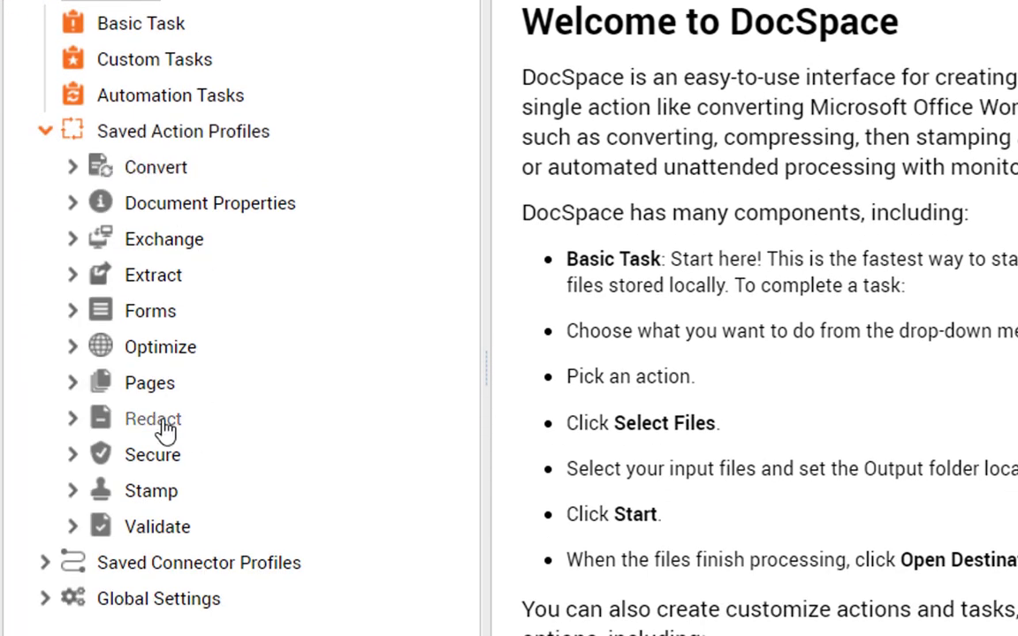
click(46, 135)
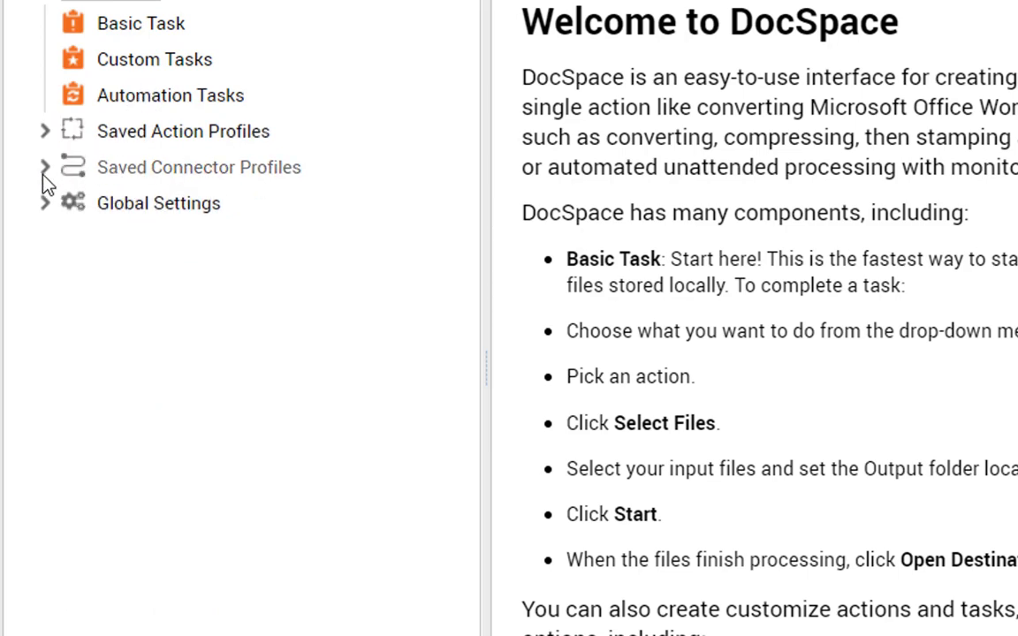
click(44, 170)
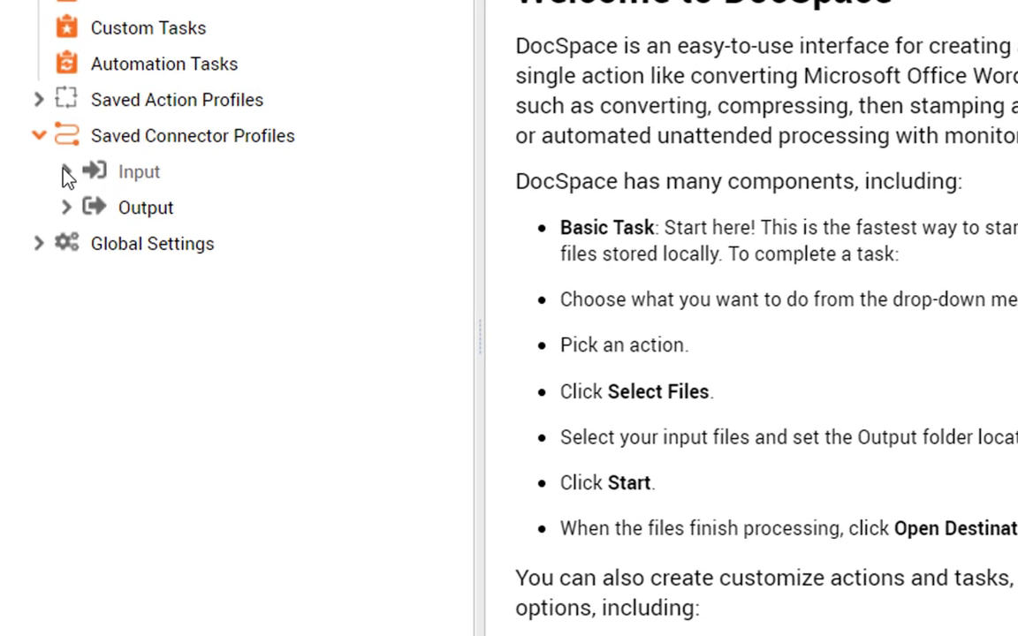
click(65, 170)
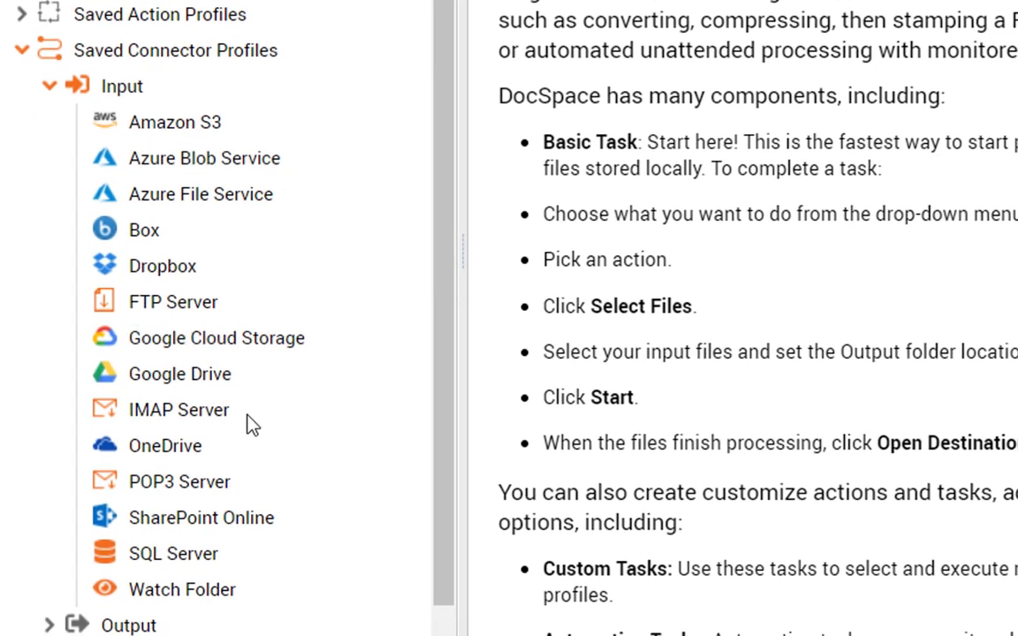
scroll(250, 438, down, 1)
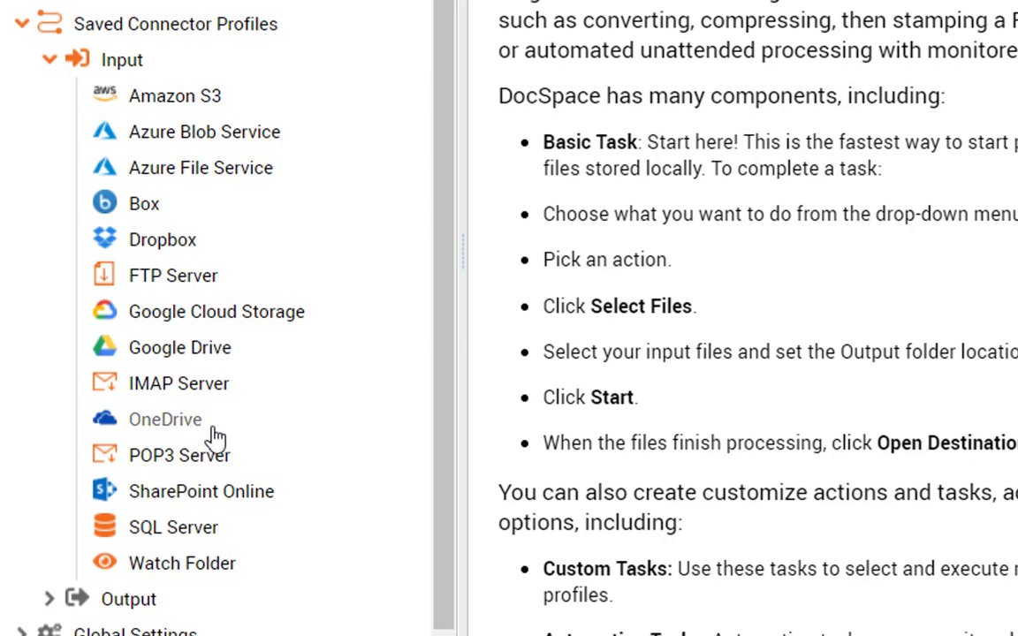
click(50, 60)
click(49, 122)
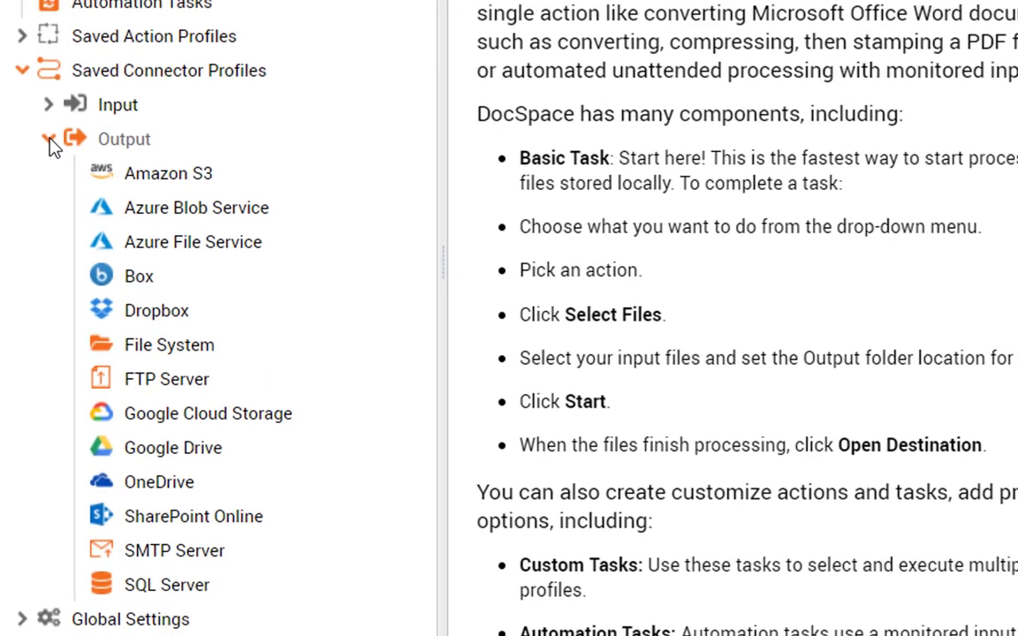
click(49, 141)
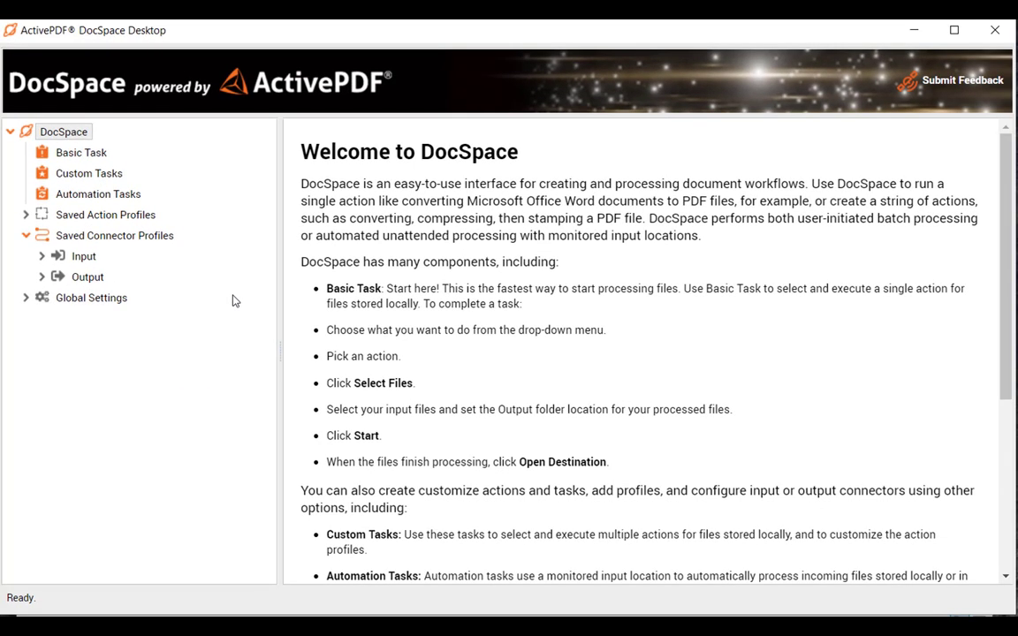